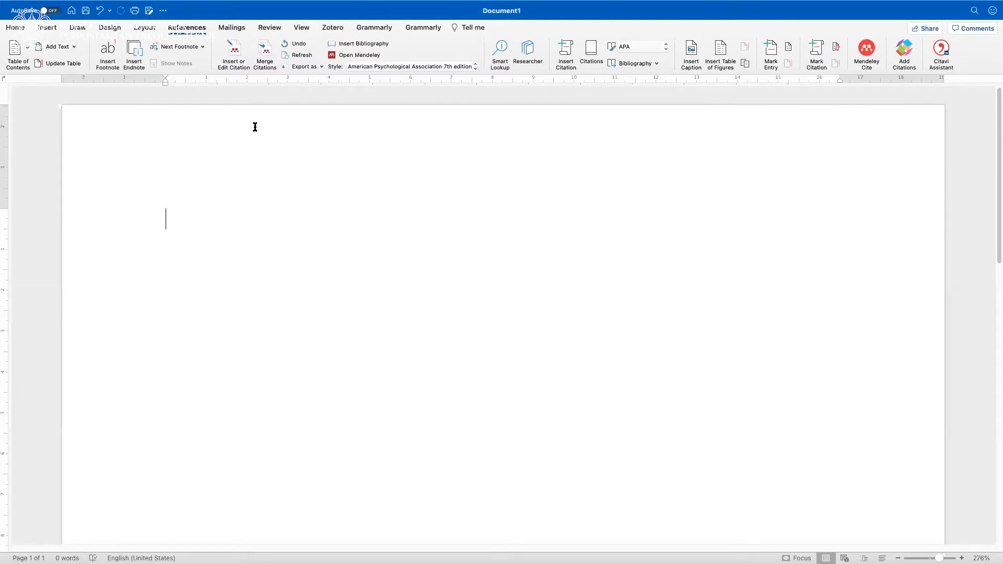
Insert a Mendeley citation for "Linguistic Analysis on The Names of Nias Ancestors" and start a new line below it.
{"action": "left_click", "coordinate": [234, 50]}
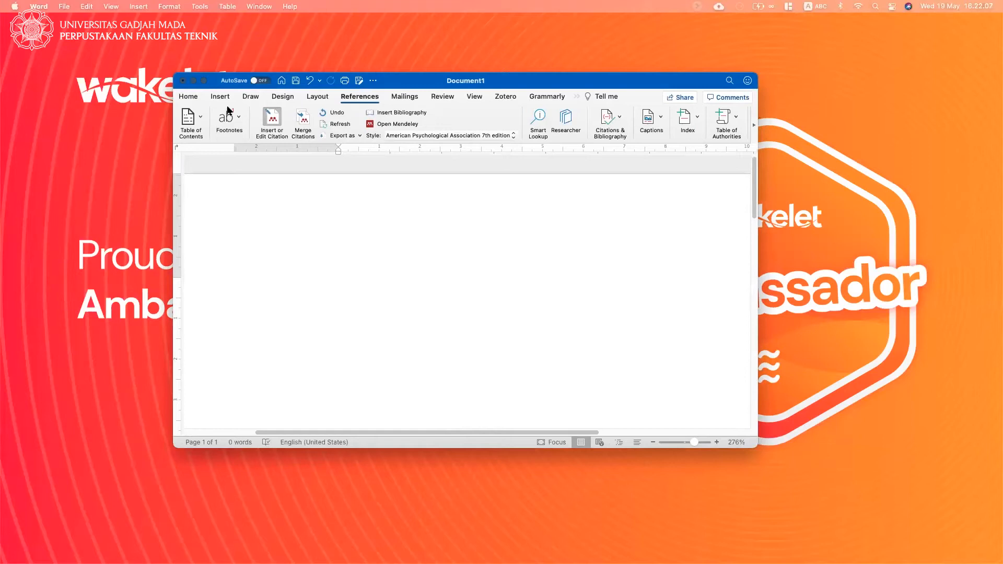
{"action": "left_click", "coordinate": [204, 81]}
{"action": "key", "text": "Return"}
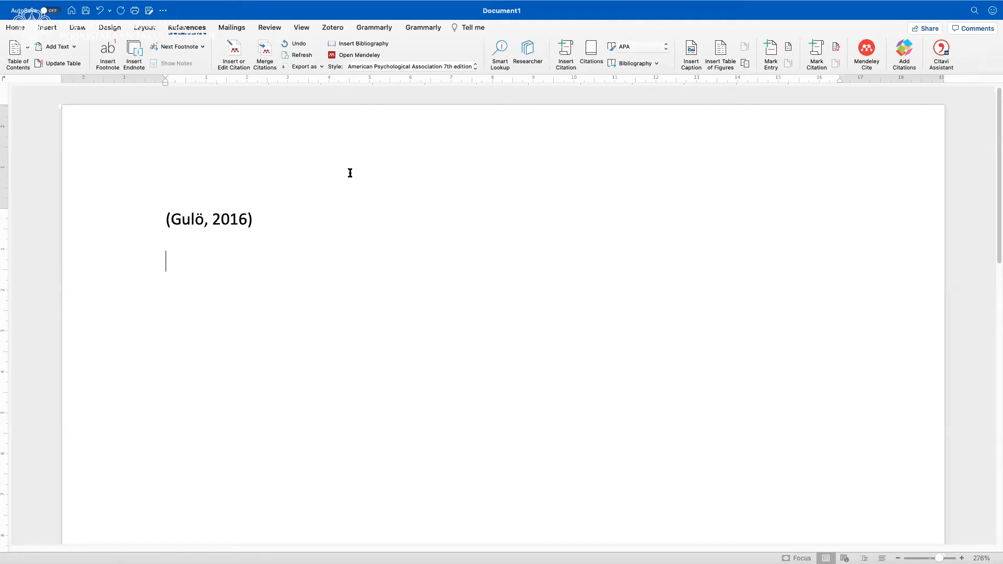
Add the heading "Daftar Pustaka" below the citation and insert the Mendeley bibliography under it.
{"action": "type", "text": "Daftar Pustaka"}
{"action": "key", "text": "Return"}
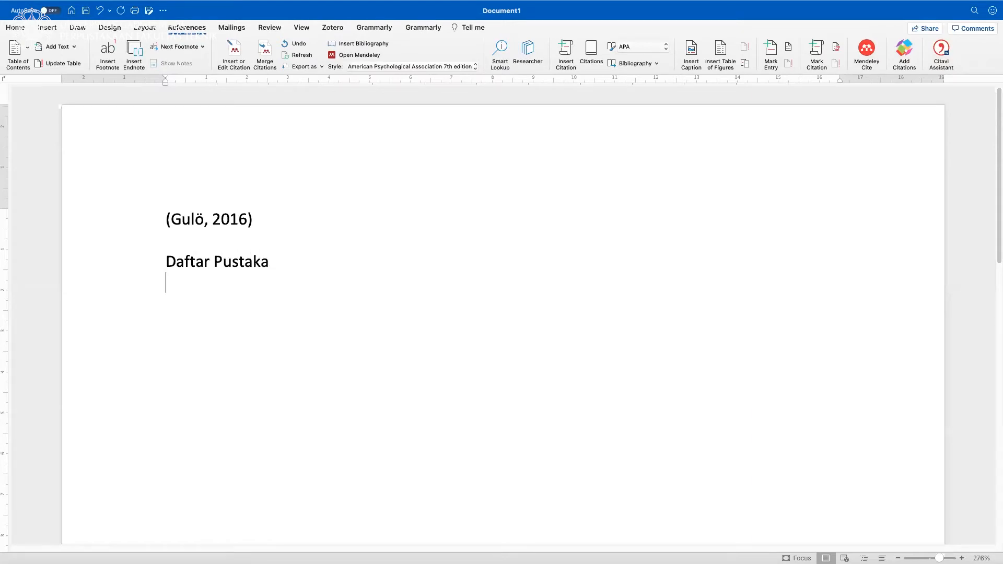
{"action": "left_click", "coordinate": [348, 45]}
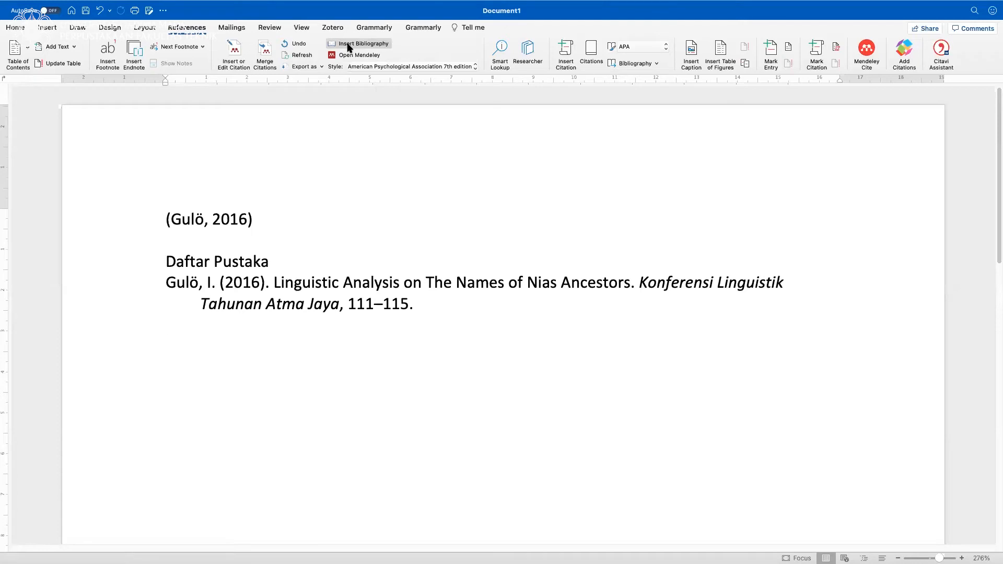
Insert a Zotero citation for "The Oxford Dictionary of Literary Terms" above the Daftar Pustaka heading, followed by a blank line.
{"action": "left_click", "coordinate": [230, 239]}
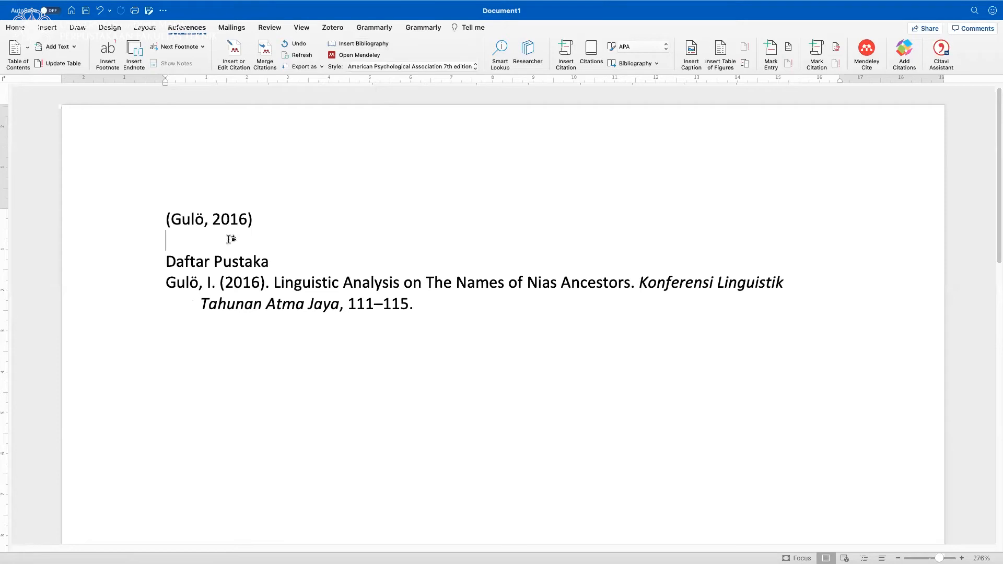
{"action": "key", "text": "Return"}
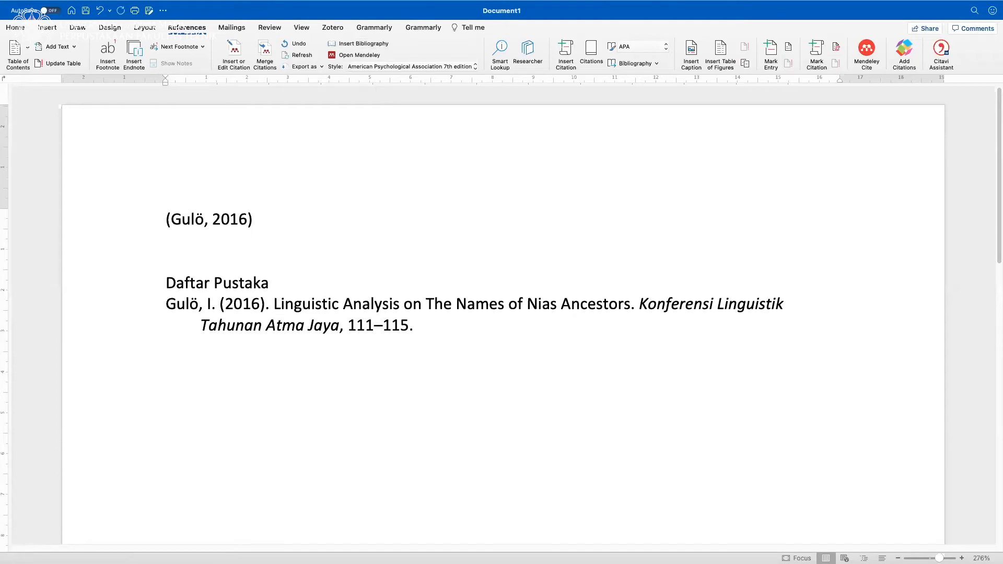
{"action": "left_click", "coordinate": [334, 28]}
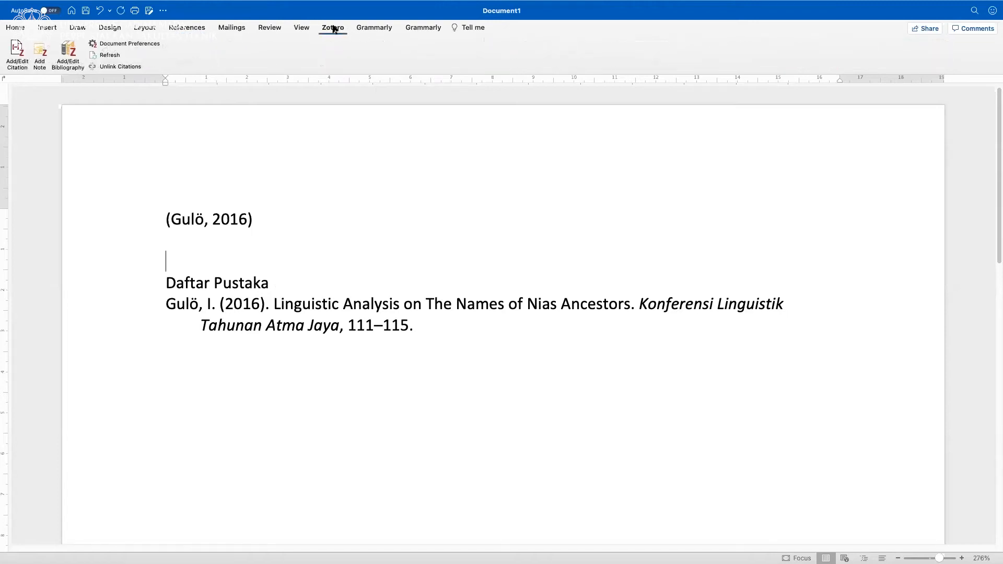
{"action": "left_click", "coordinate": [10, 46]}
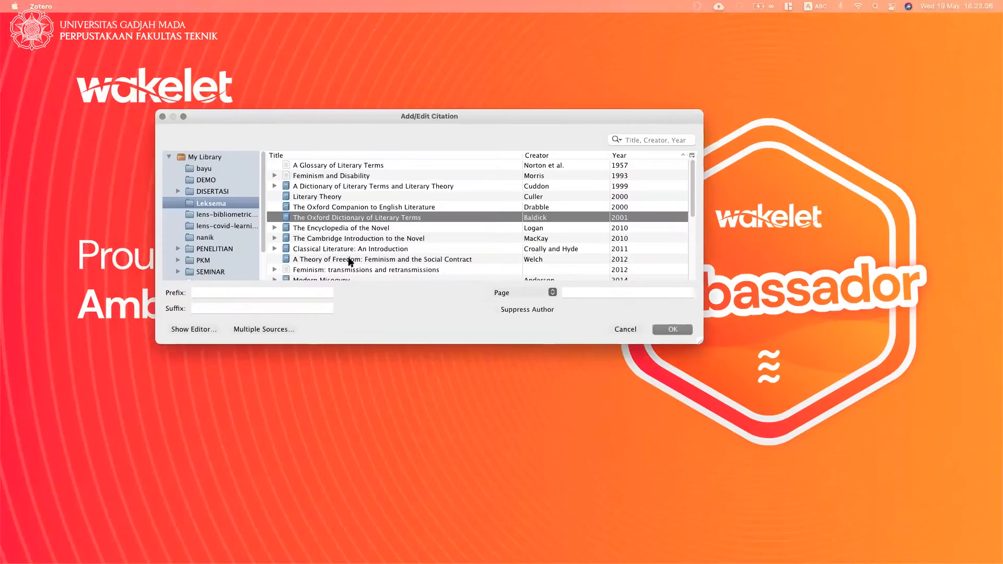
{"action": "left_click", "coordinate": [671, 330]}
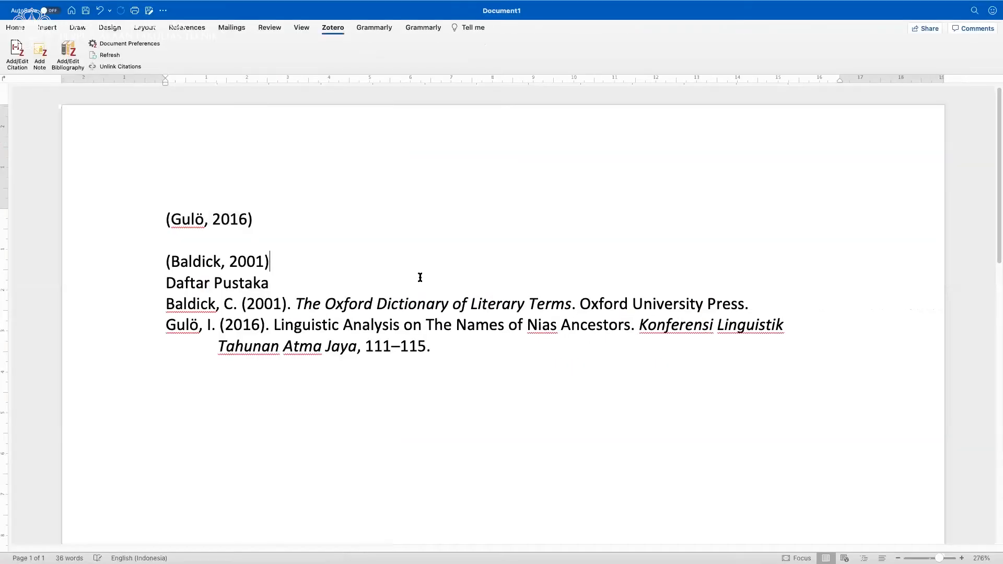
{"action": "key", "text": "Return"}
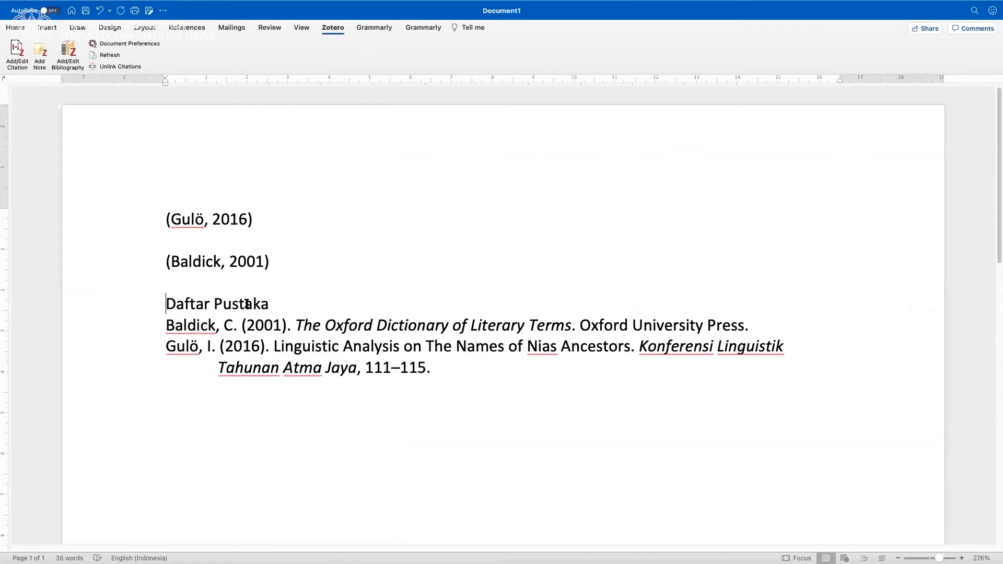
Show the field code of the 2016 citation and examine its full contents for the reference manager that controls it.
{"action": "scroll", "coordinate": [247, 303], "scroll_direction": "up", "scroll_amount": 5}
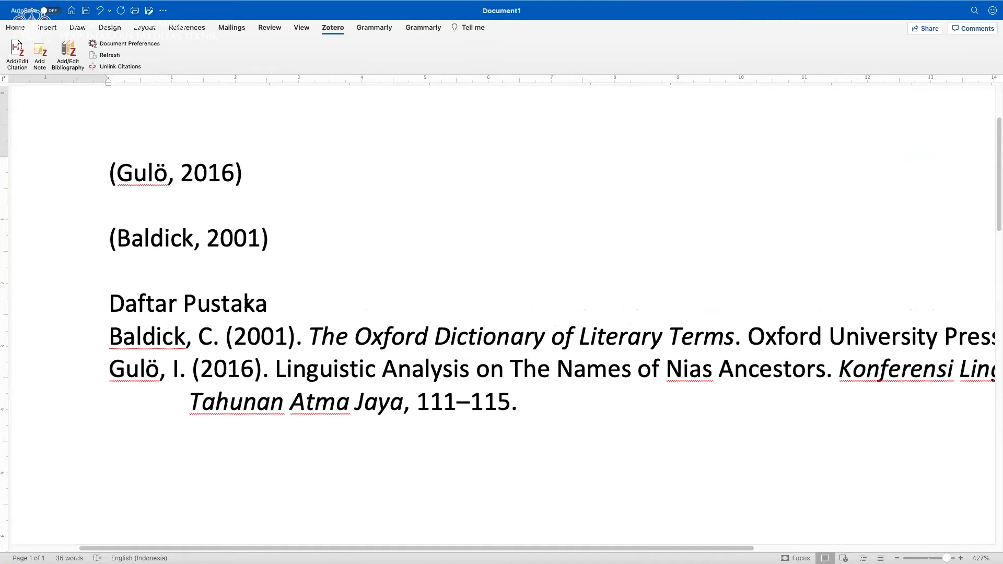
{"action": "right_click", "coordinate": [176, 170]}
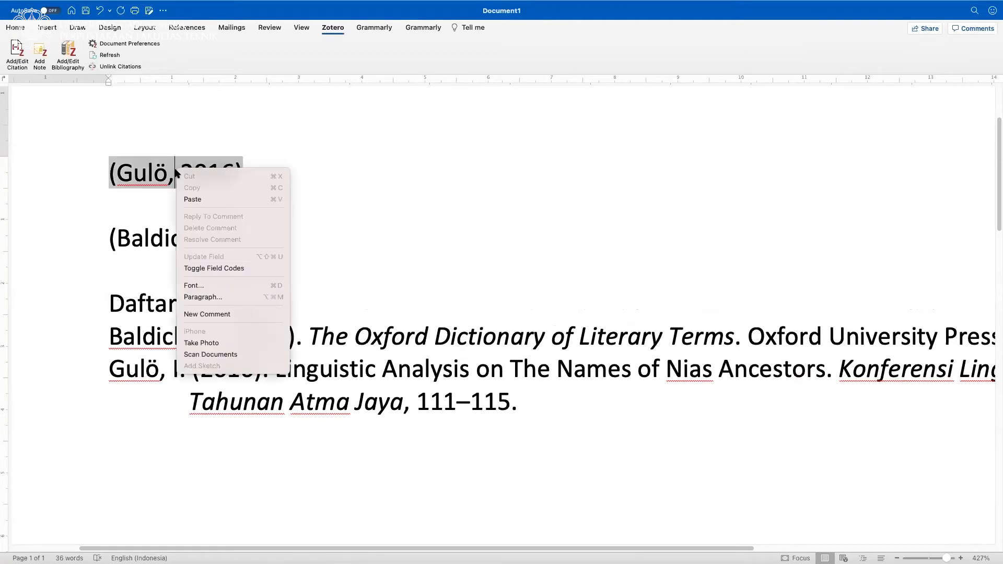
{"action": "left_click", "coordinate": [201, 267]}
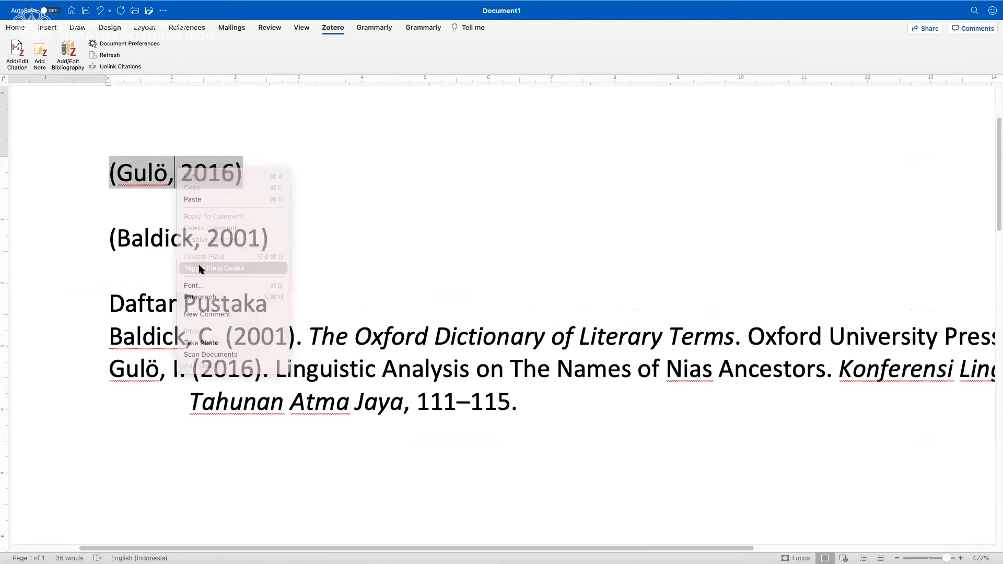
{"action": "scroll", "coordinate": [311, 274], "scroll_direction": "up", "scroll_amount": 5}
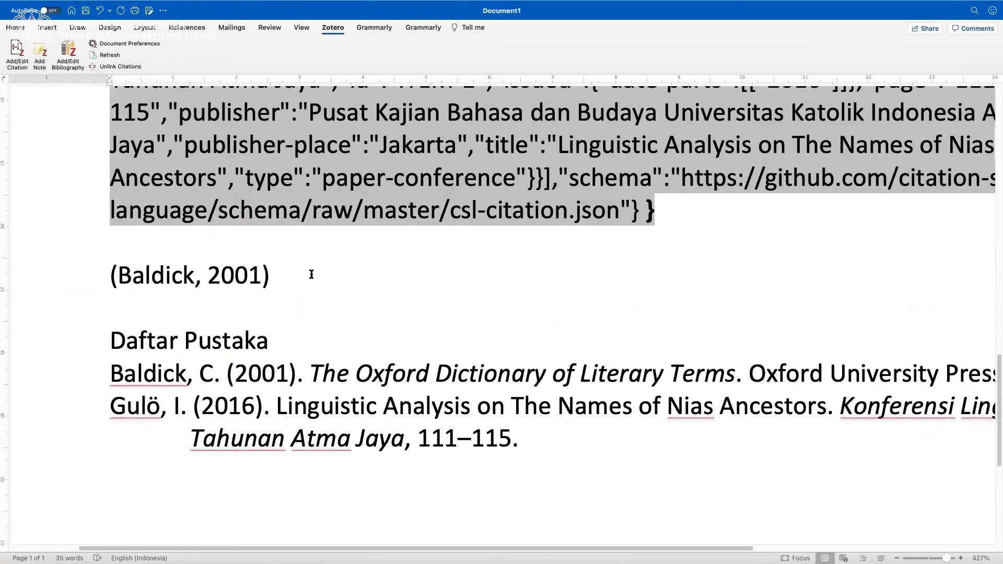
{"action": "scroll", "coordinate": [311, 275], "scroll_direction": "up", "scroll_amount": 3}
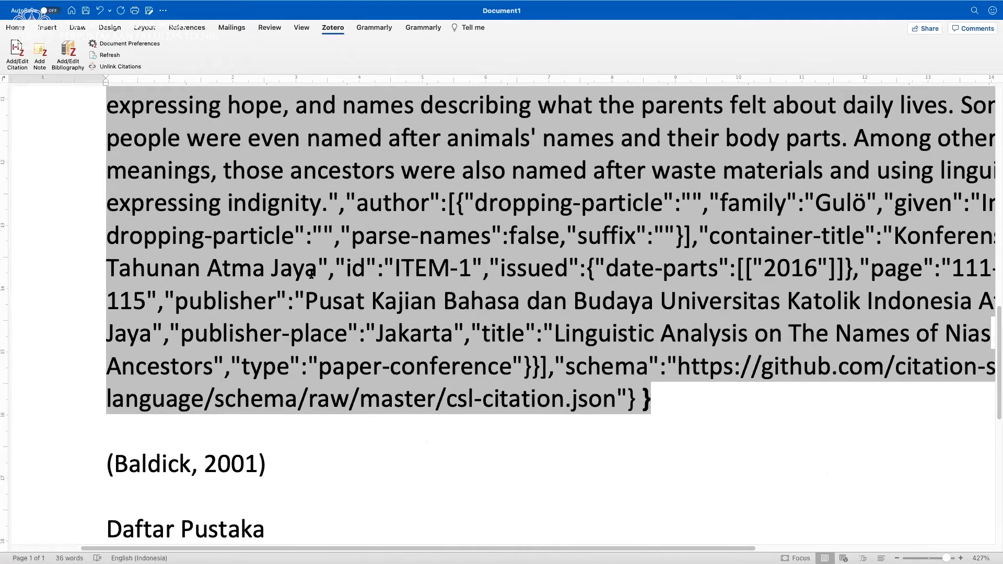
{"action": "scroll", "coordinate": [311, 274], "scroll_direction": "up", "scroll_amount": 2}
{"action": "scroll", "coordinate": [311, 275], "scroll_direction": "up", "scroll_amount": 3}
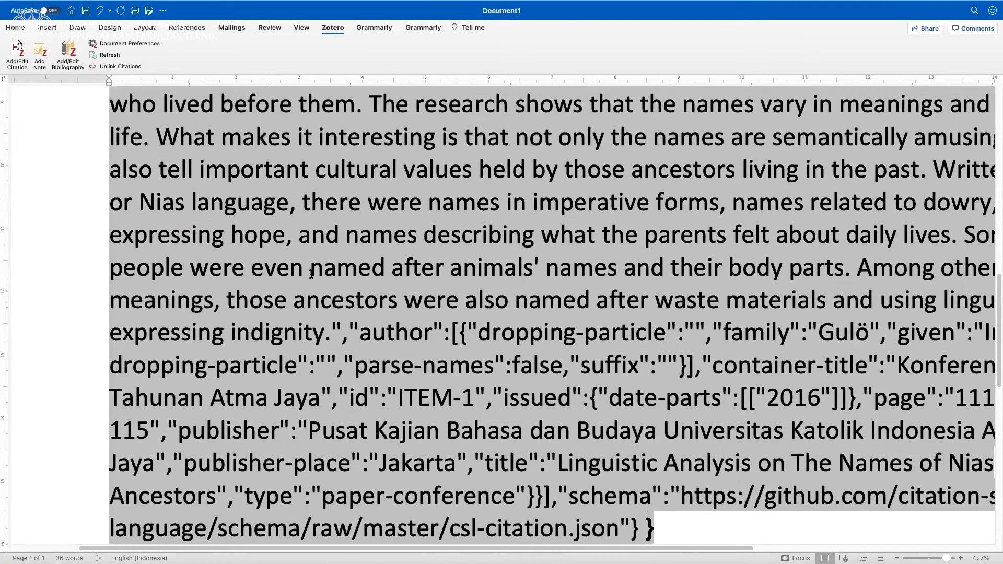
{"action": "scroll", "coordinate": [311, 274], "scroll_direction": "up", "scroll_amount": 20}
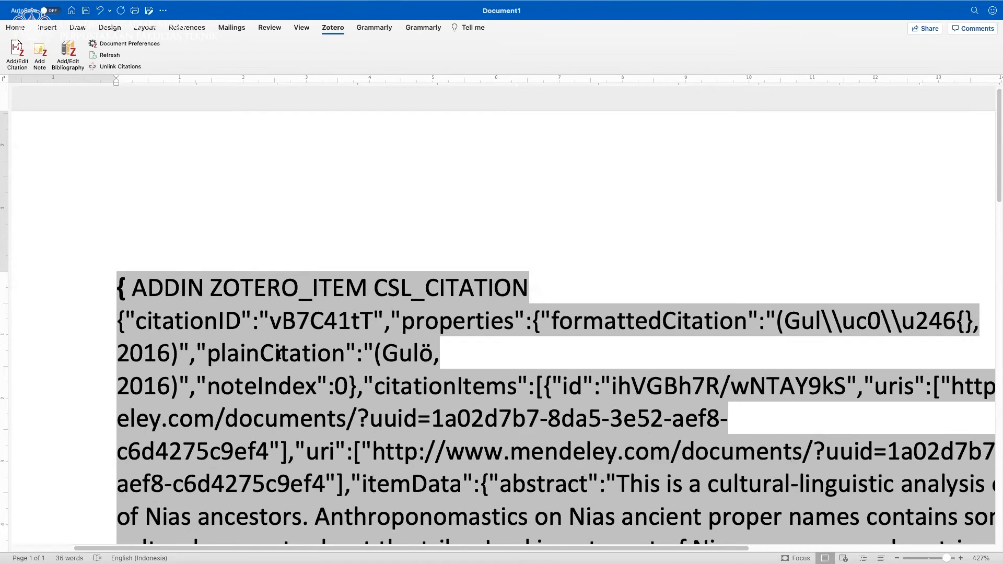
{"action": "scroll", "coordinate": [279, 355], "scroll_direction": "down", "scroll_amount": 15}
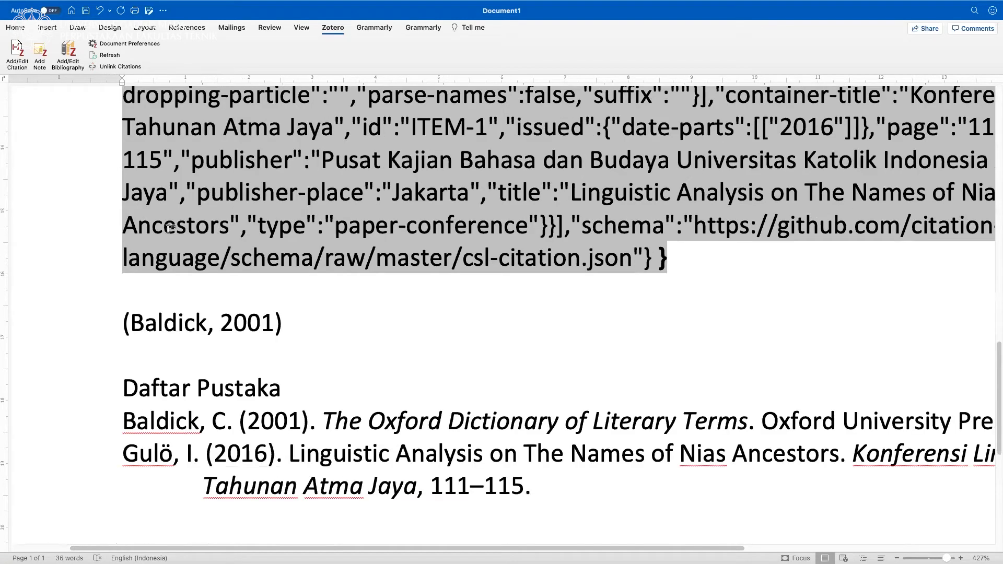
{"action": "scroll", "coordinate": [170, 227], "scroll_direction": "down", "scroll_amount": 2}
Add blank lines between the displayed field code and the 2001 citation, and try to insert a Mendeley citation there.
{"action": "left_click", "coordinate": [170, 227]}
{"action": "key", "text": "Return"}
{"action": "key", "text": "Return"}
{"action": "key", "text": "Up"}
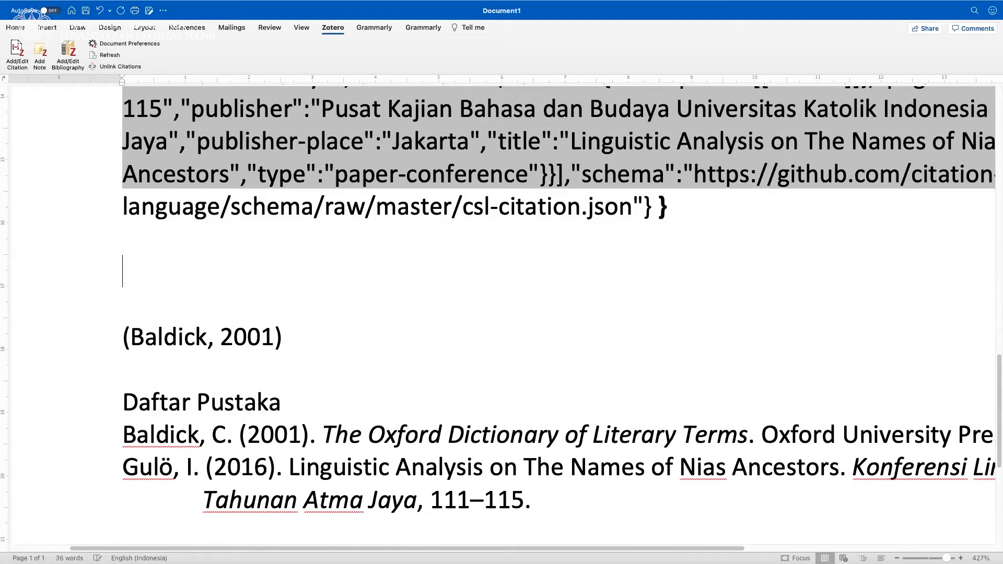
{"action": "left_click", "coordinate": [187, 28]}
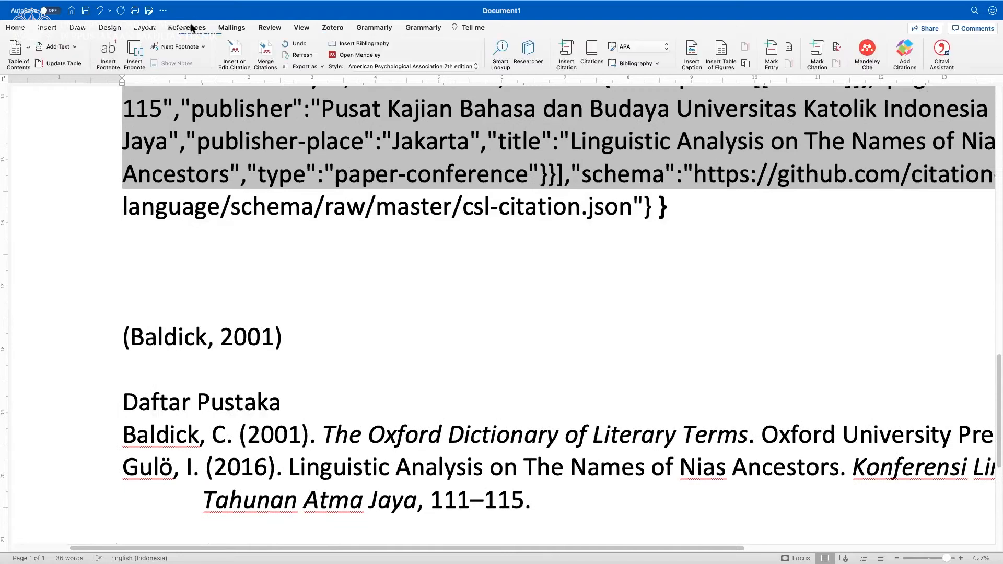
{"action": "left_click", "coordinate": [235, 46]}
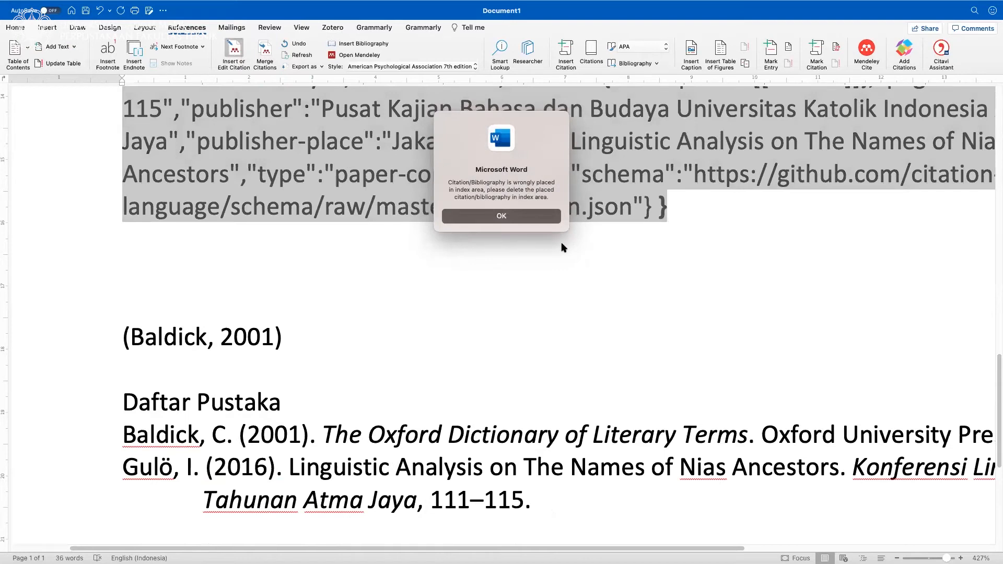
{"action": "left_click", "coordinate": [514, 218]}
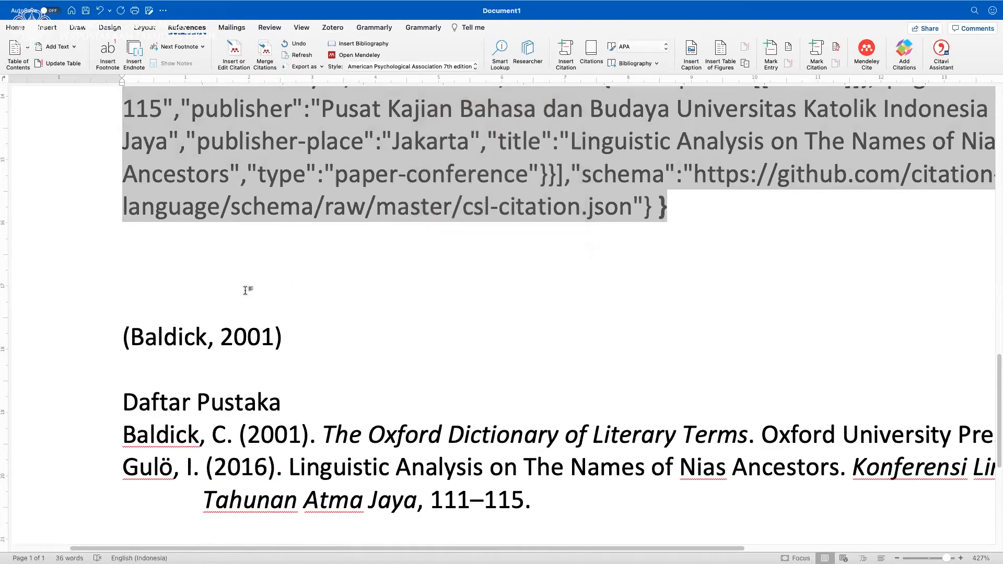
{"action": "left_click", "coordinate": [240, 51]}
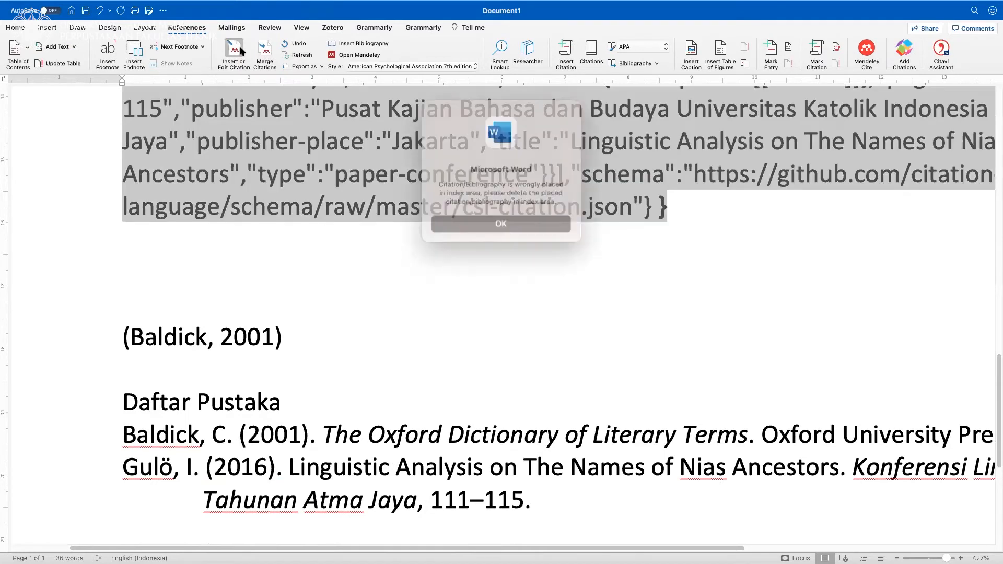
{"action": "left_click", "coordinate": [494, 217]}
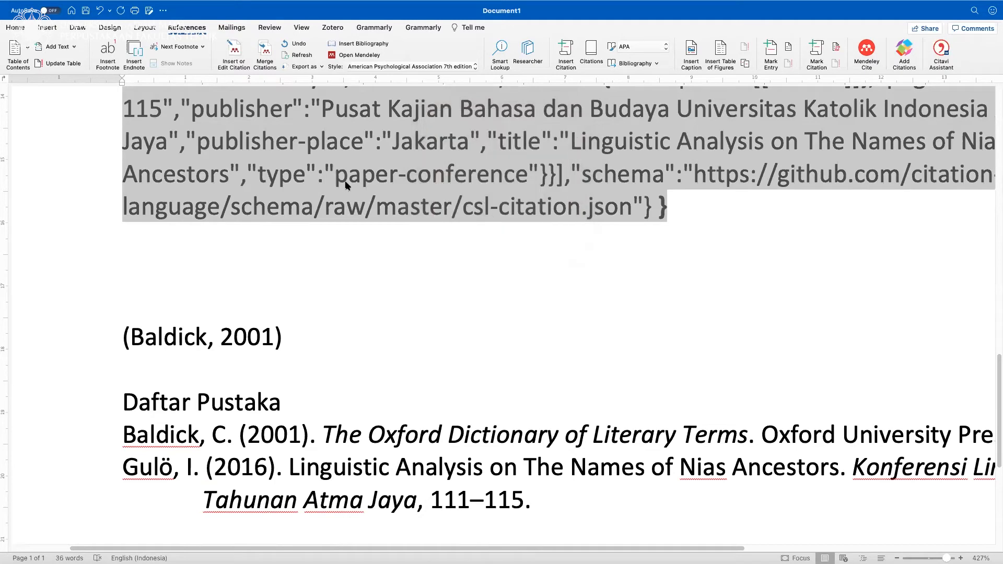
Hide the field code of the 2016 citation and retry inserting a Mendeley citation on the blank line below it.
{"action": "right_click", "coordinate": [346, 183]}
{"action": "left_click", "coordinate": [369, 282]}
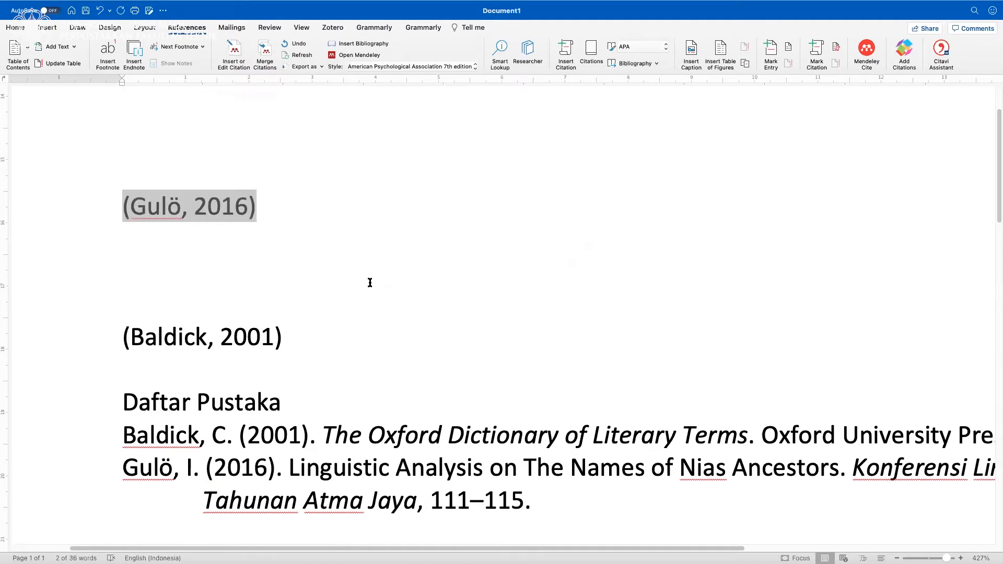
{"action": "left_click", "coordinate": [269, 262]}
{"action": "left_click", "coordinate": [230, 50]}
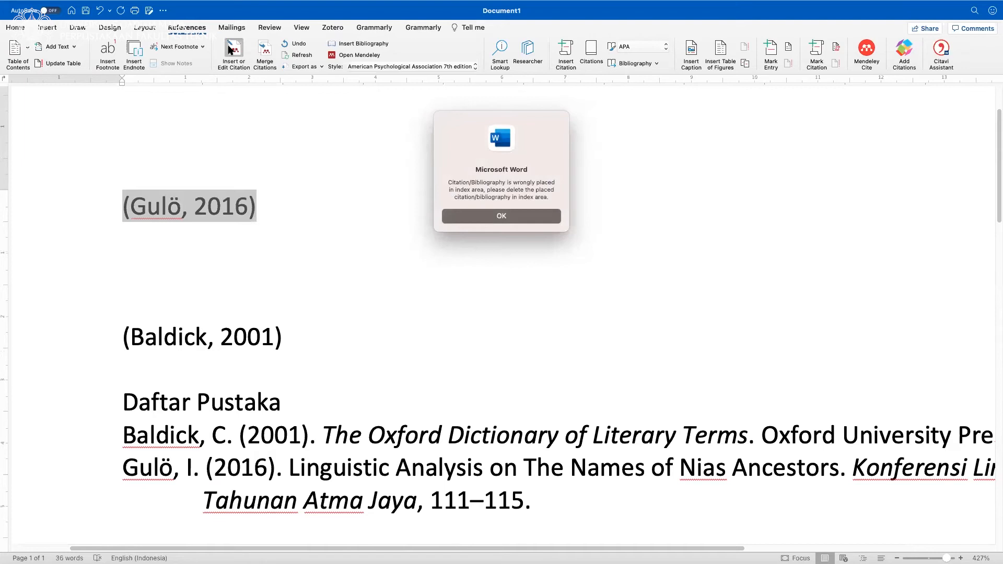
{"action": "left_click", "coordinate": [474, 216]}
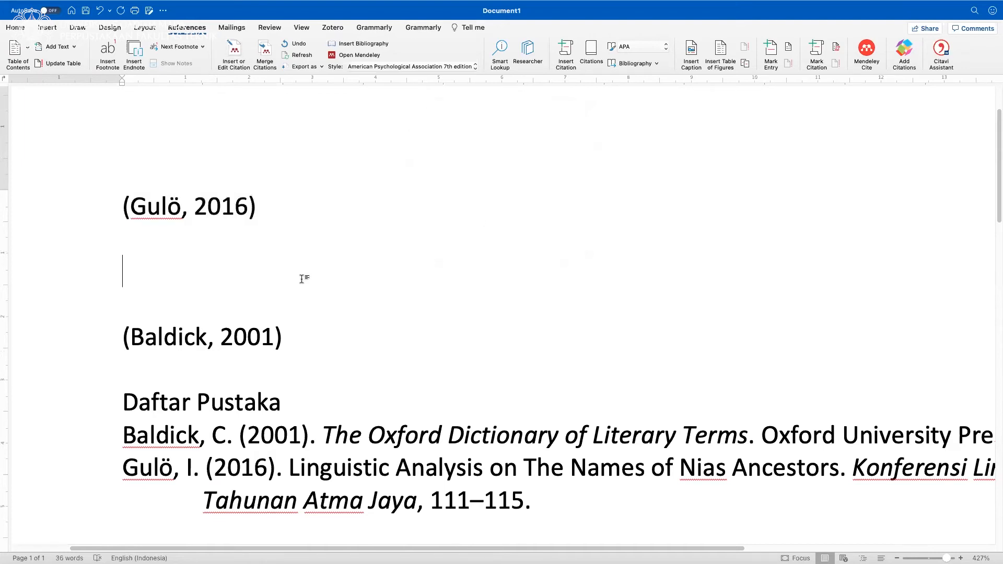
Add space above the Daftar Pustaka heading and try inserting a Mendeley citation below the 2001 citation.
{"action": "left_click", "coordinate": [159, 381]}
{"action": "key", "text": "Return"}
{"action": "left_click", "coordinate": [232, 48]}
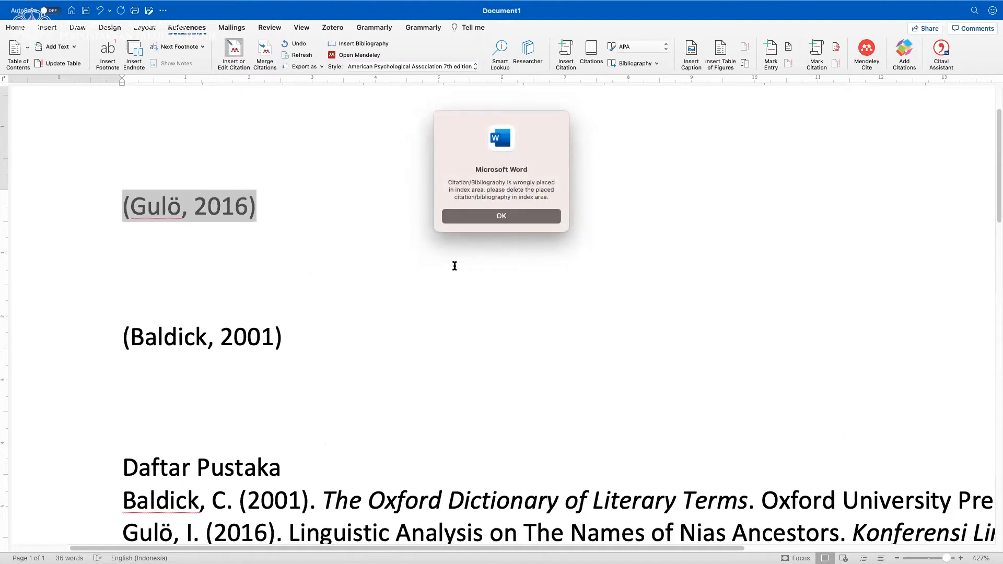
{"action": "left_click", "coordinate": [494, 216]}
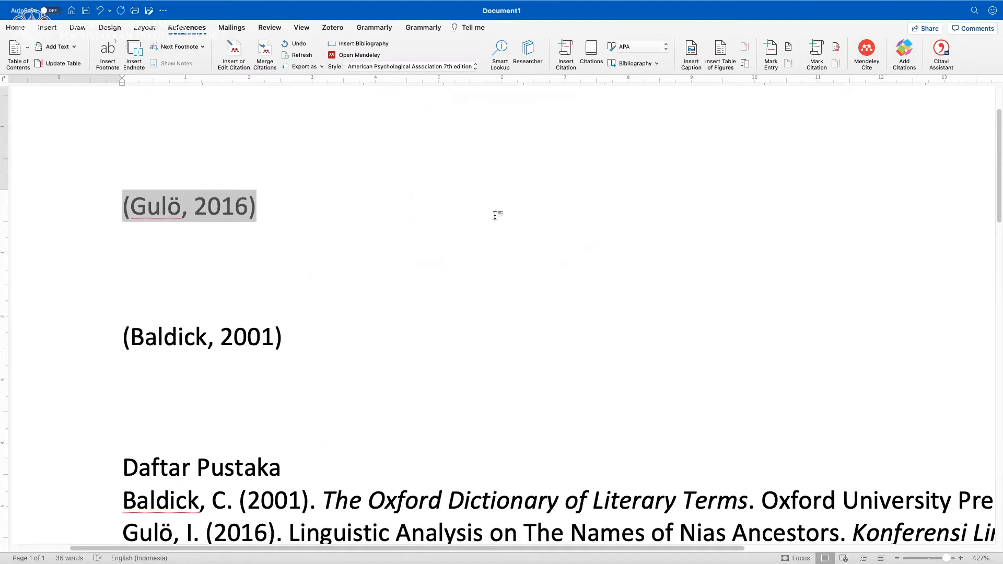
Delete the entire document content, including both citations and the bibliography.
{"action": "left_click", "coordinate": [247, 255]}
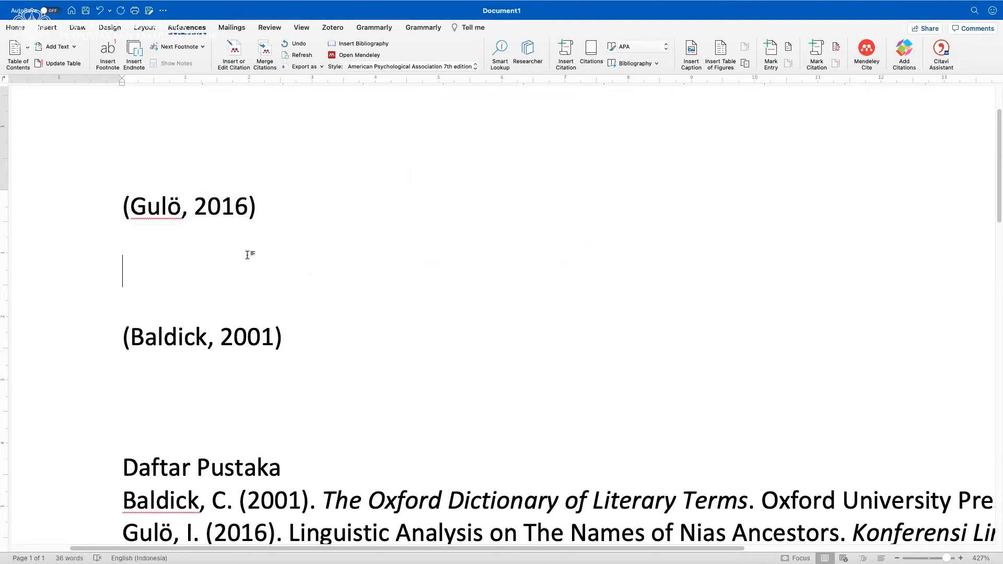
{"action": "key", "text": "super+a"}
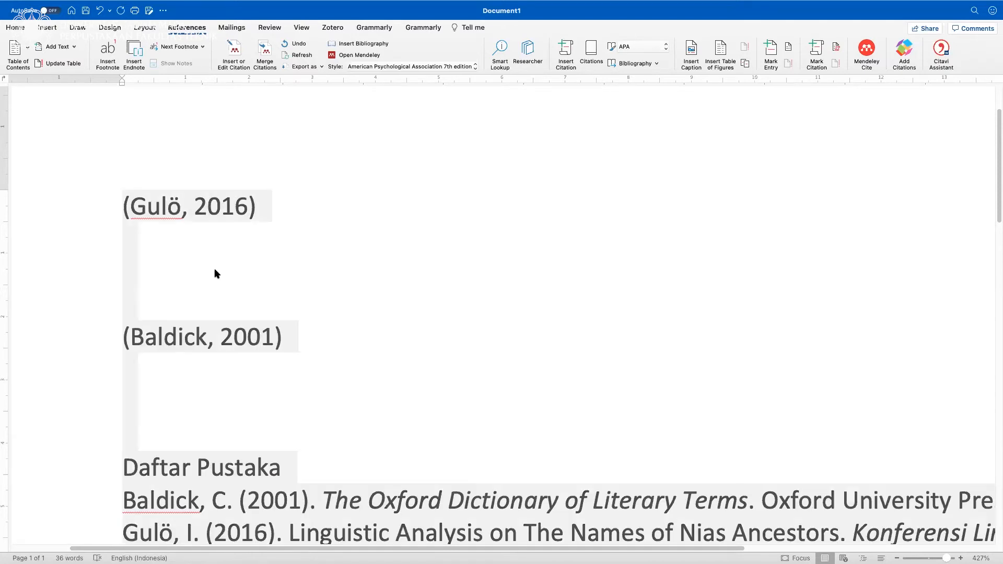
{"action": "key", "text": "BackSpace"}
Insert a Mendeley citation for a two-author 2001 source in the empty document and display its field code.
{"action": "left_click", "coordinate": [232, 56]}
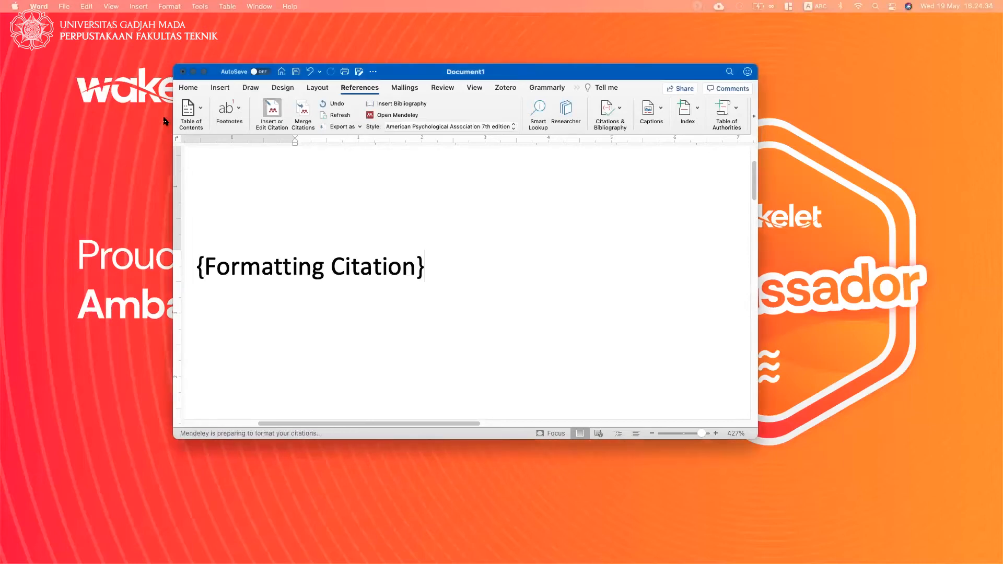
{"action": "left_click", "coordinate": [203, 72]}
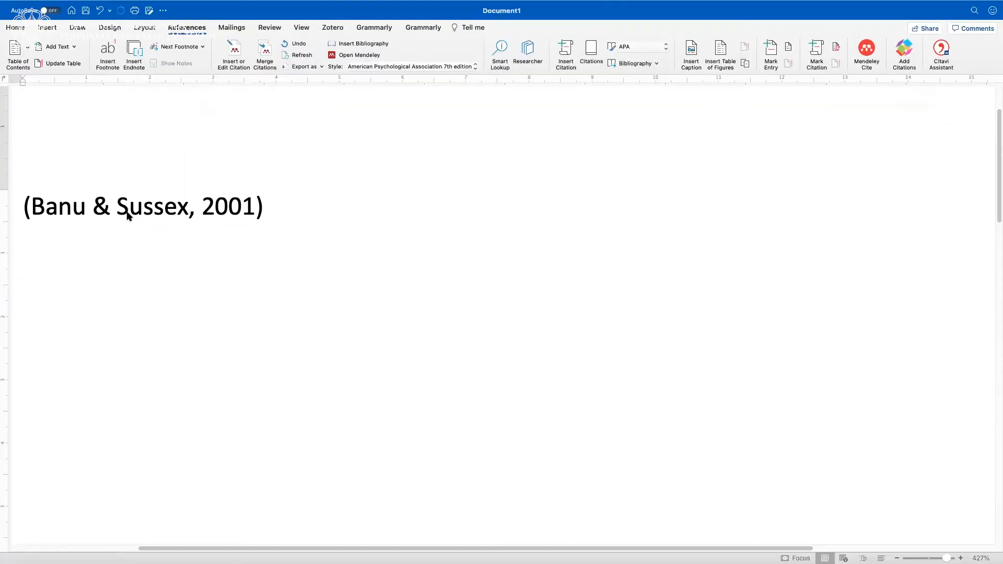
{"action": "right_click", "coordinate": [127, 215]}
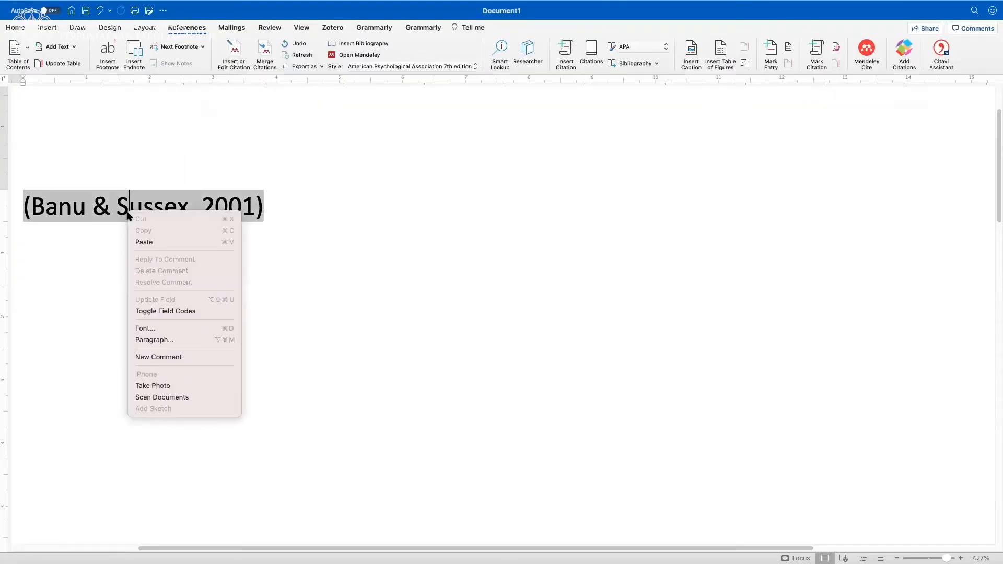
{"action": "left_click", "coordinate": [151, 309]}
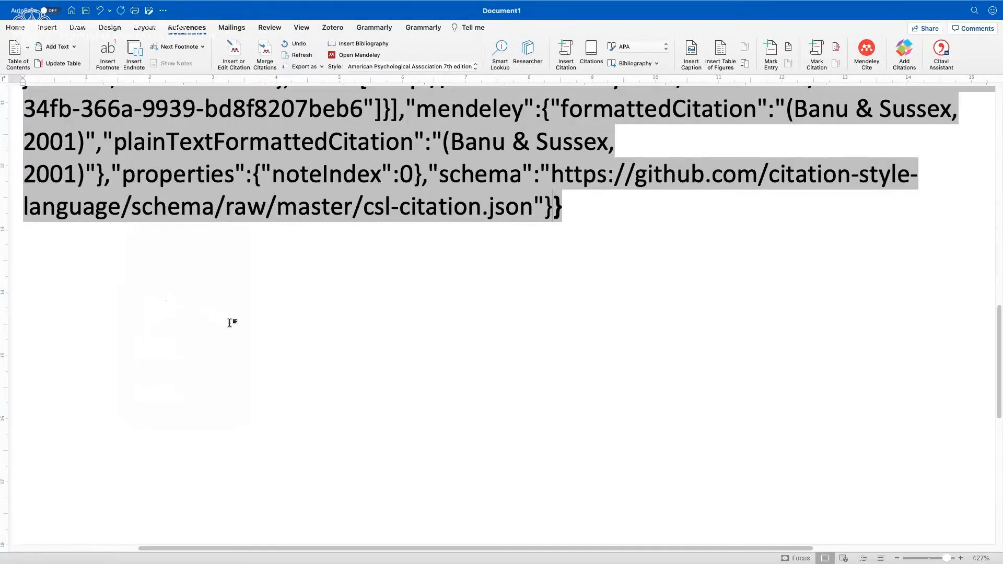
Review the Mendeley field code from its beginning and toggle it back to the formatted 2001 citation.
{"action": "scroll", "coordinate": [222, 319], "scroll_direction": "up", "scroll_amount": 5}
{"action": "scroll", "coordinate": [230, 324], "scroll_direction": "up", "scroll_amount": 10}
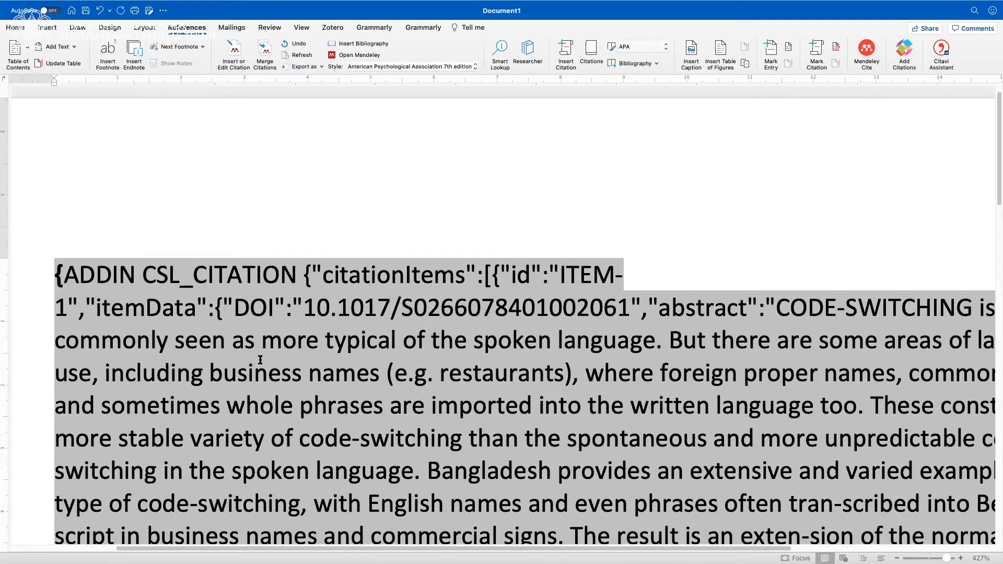
{"action": "scroll", "coordinate": [267, 366], "scroll_direction": "down", "scroll_amount": 10}
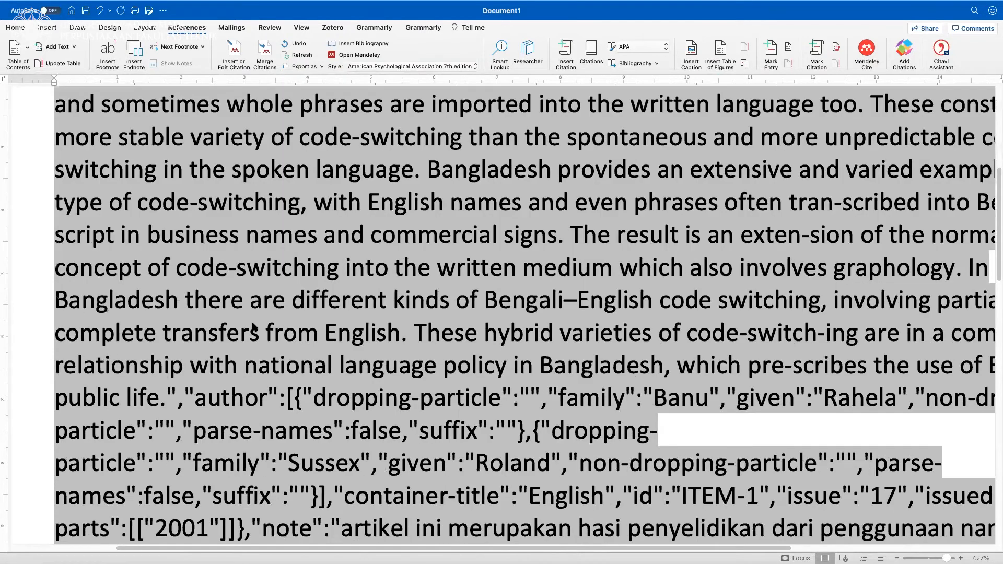
{"action": "right_click", "coordinate": [255, 325]}
{"action": "left_click", "coordinate": [307, 422]}
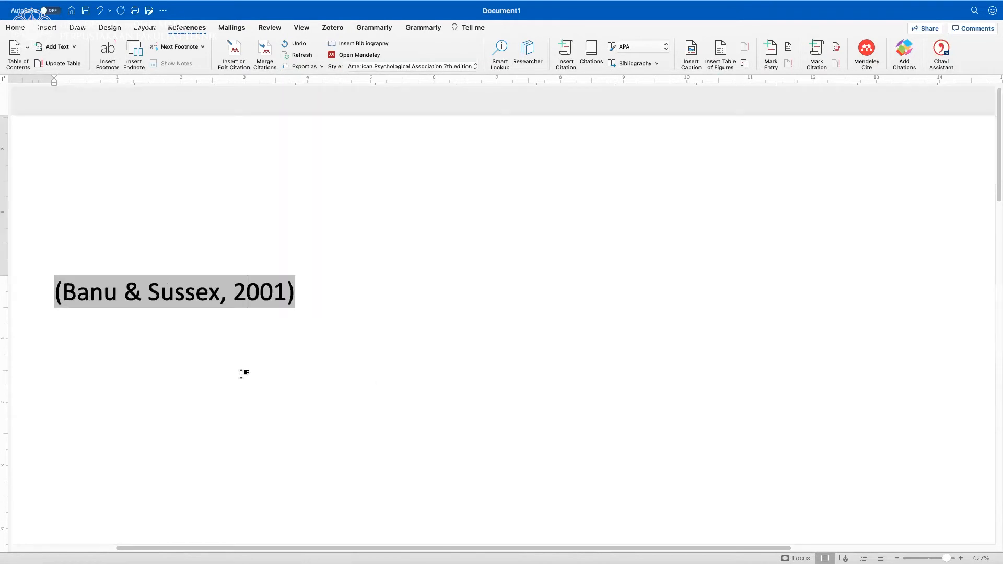
Add two line breaks after the 2001 citation and switch to the Zotero/Mendeley Canva presentation in the browser.
{"action": "left_click", "coordinate": [358, 329]}
{"action": "key", "text": "Return"}
{"action": "key", "text": "Return"}
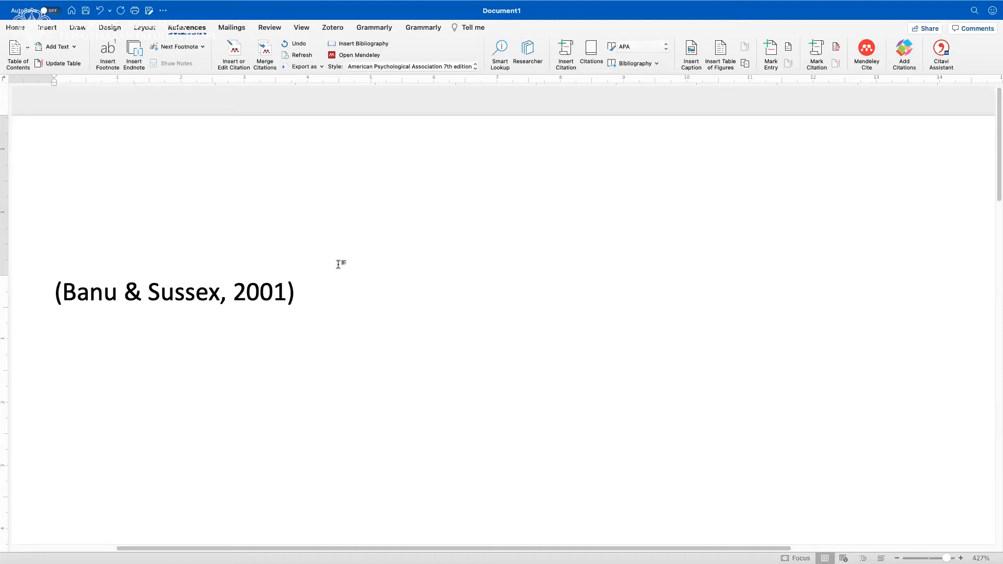
{"action": "scroll", "coordinate": [283, 372], "scroll_direction": "down", "scroll_amount": 1}
{"action": "scroll", "coordinate": [283, 372], "scroll_direction": "down", "scroll_amount": 1}
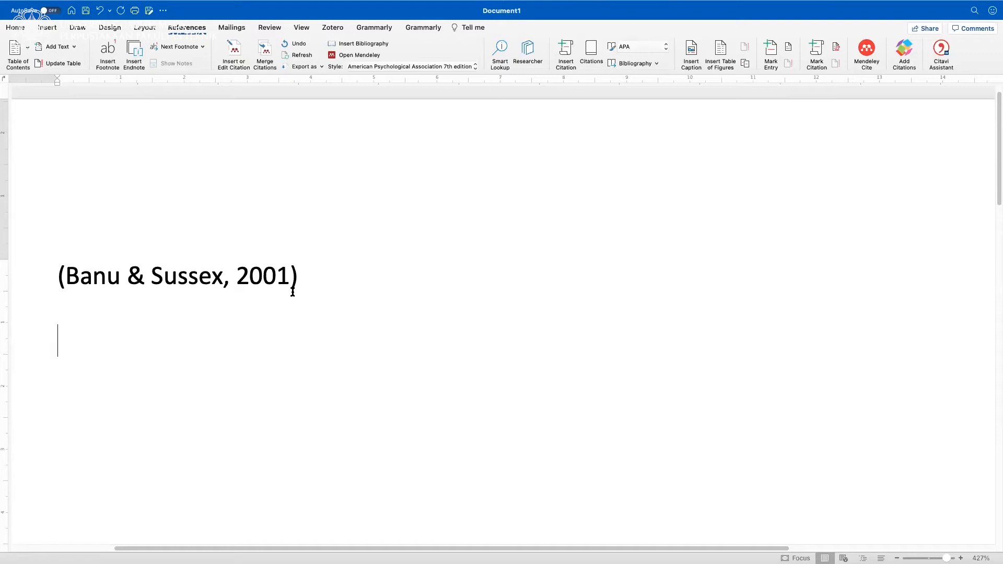
{"action": "key", "text": "ctrl+Right"}
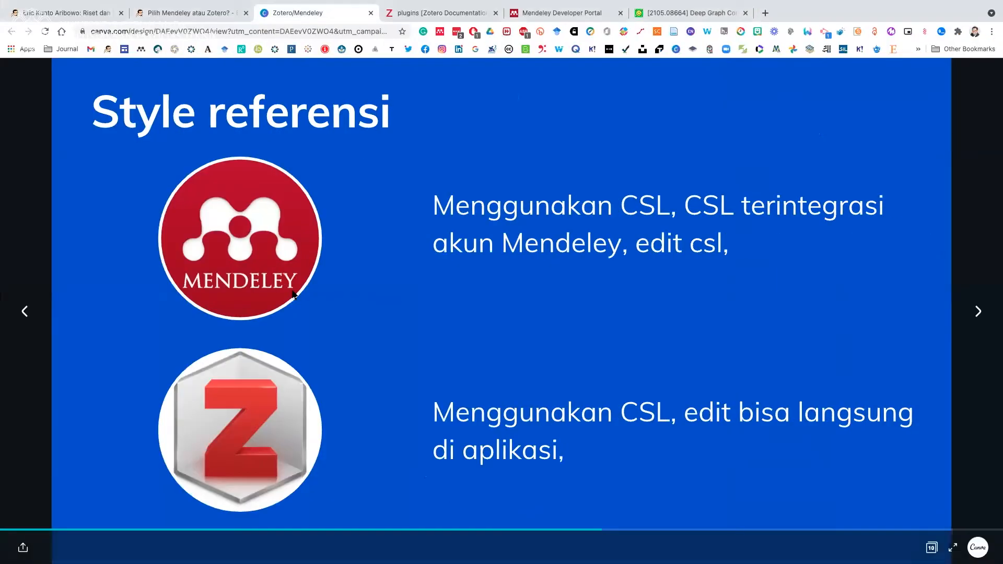
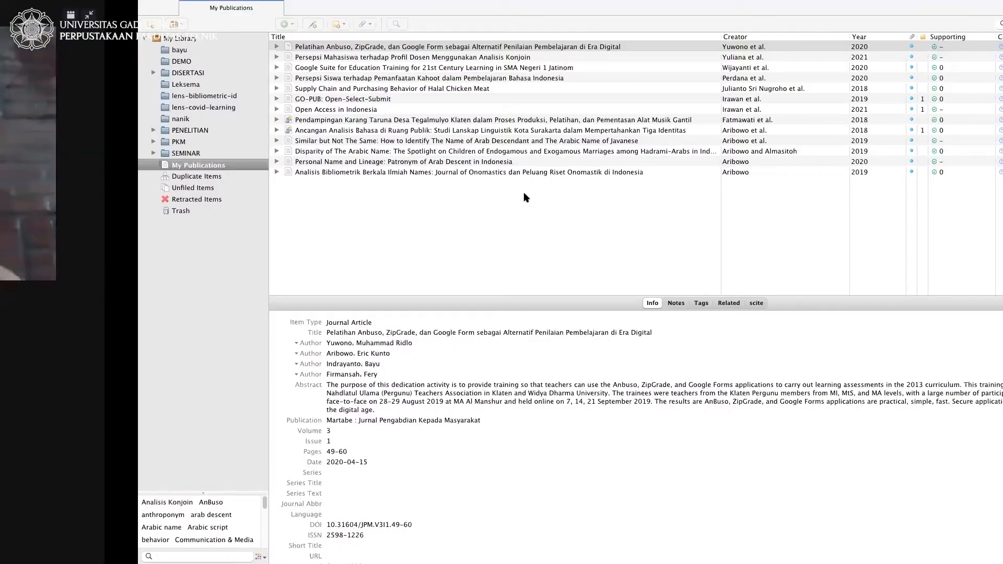
Look through the My Publications lists in Mendeley Desktop and Mendeley Reference Manager, selecting the 2016 "Trends in Naming System on Javanese Society" article in Desktop.
{"action": "key", "text": "ctrl+Right"}
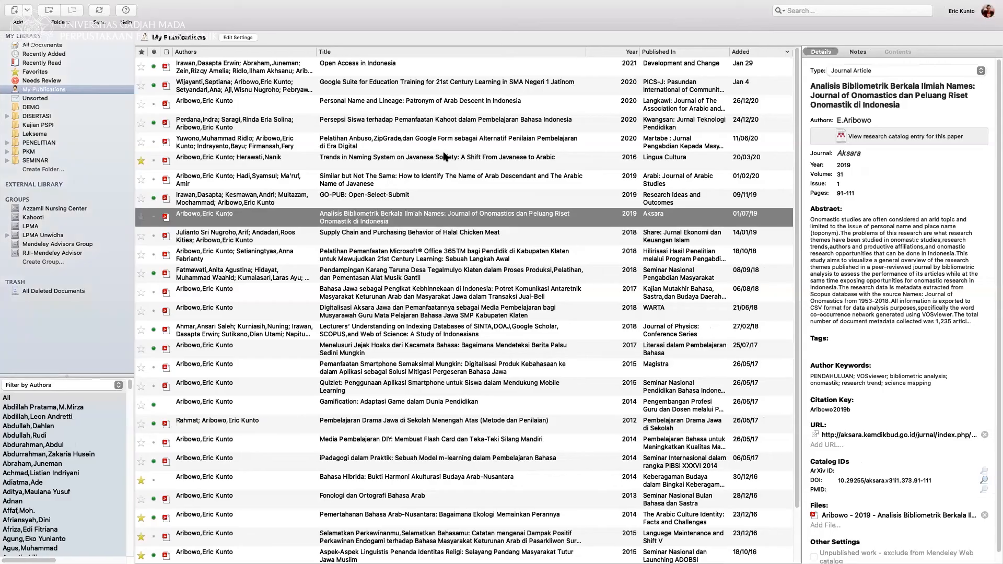
{"action": "left_click", "coordinate": [444, 157]}
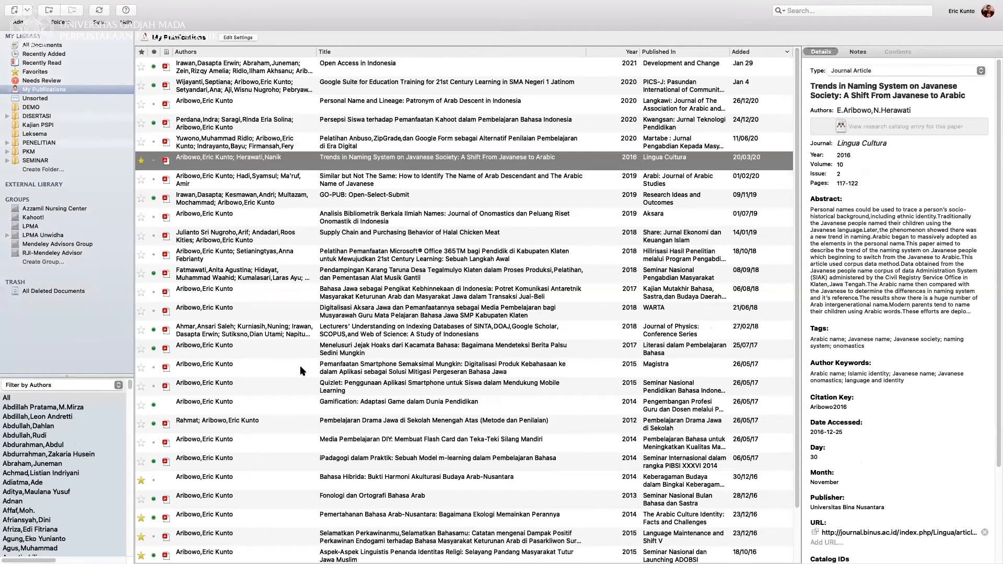
{"action": "key", "text": "ctrl+Right"}
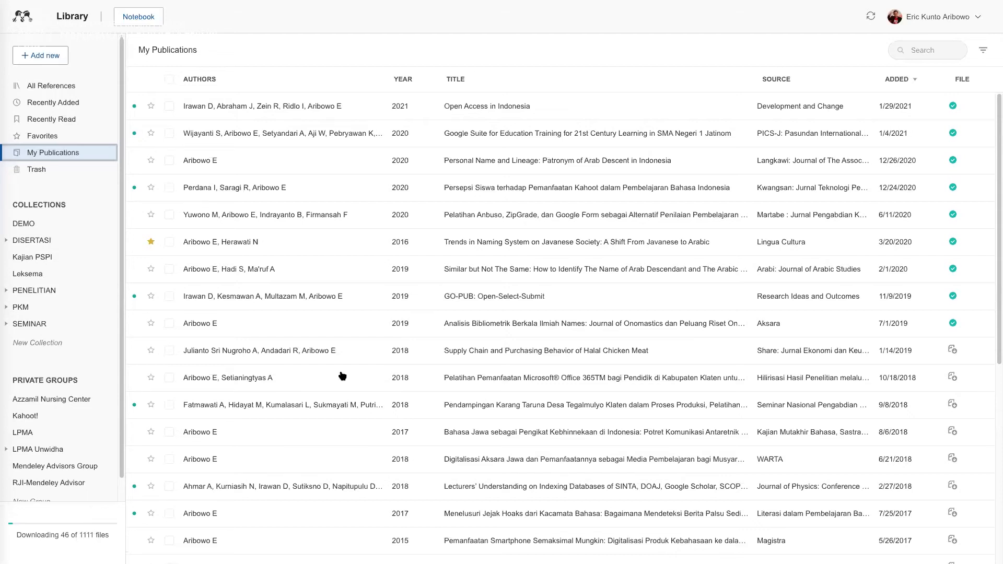
{"action": "scroll", "coordinate": [493, 289], "scroll_direction": "down", "scroll_amount": 5}
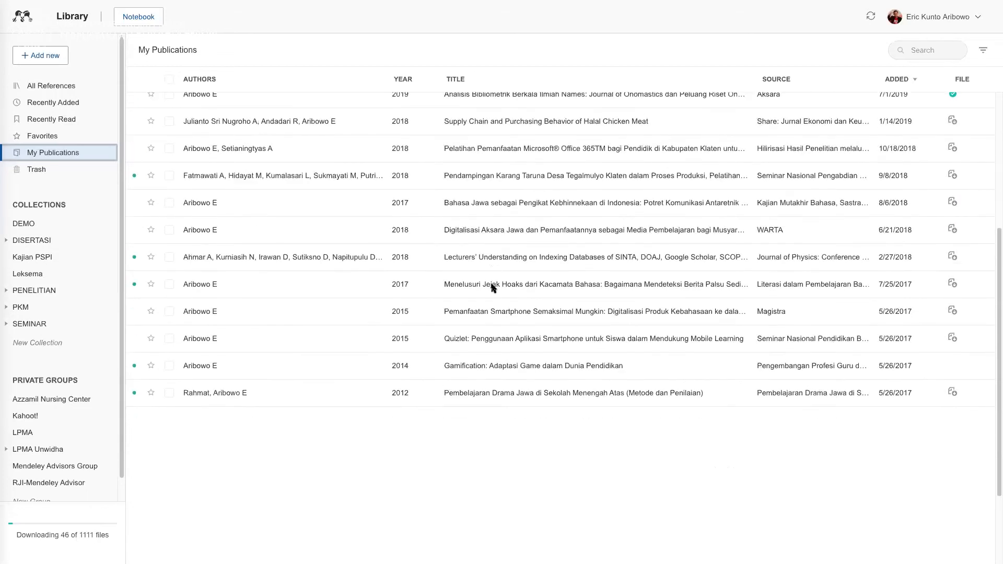
{"action": "scroll", "coordinate": [493, 289], "scroll_direction": "up", "scroll_amount": 5}
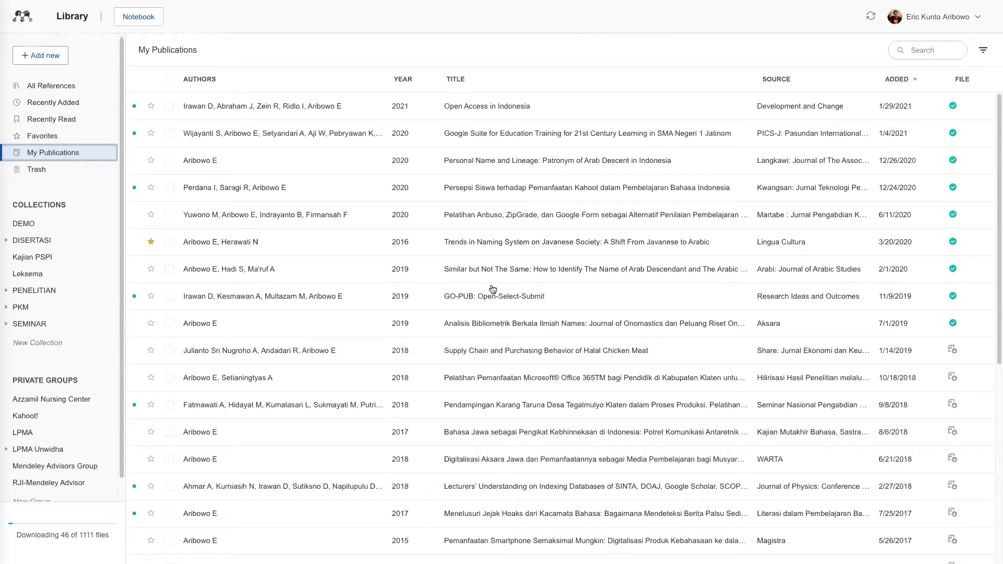
{"action": "key", "text": "ctrl+Left"}
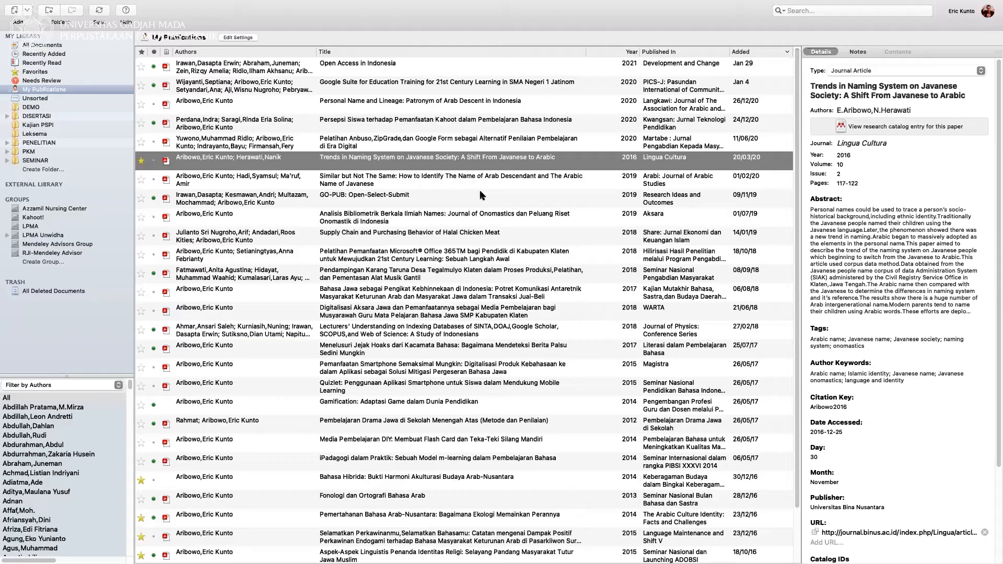
{"action": "key", "text": "ctrl+Left"}
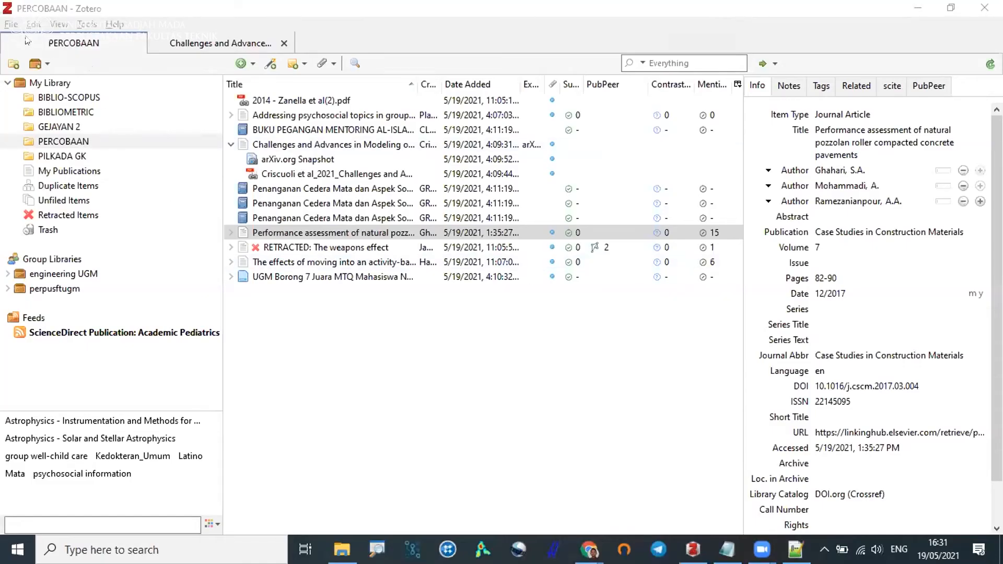
Review the WebDAV file syncing address and login fields in Zotero's sync preferences, and close the preferences without saving.
{"action": "left_click", "coordinate": [12, 25]}
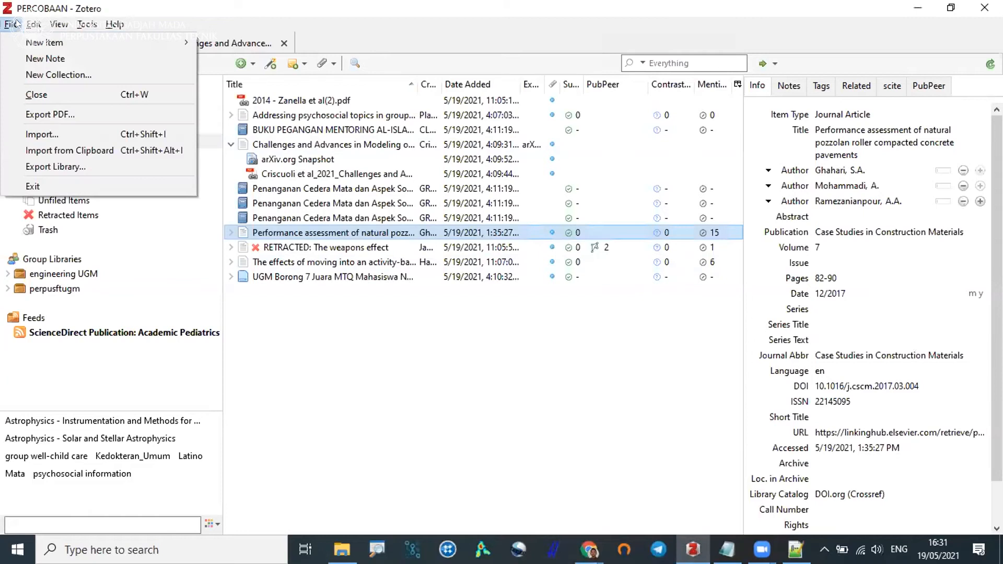
{"action": "mouse_move", "coordinate": [33, 25]}
{"action": "left_click", "coordinate": [72, 232]}
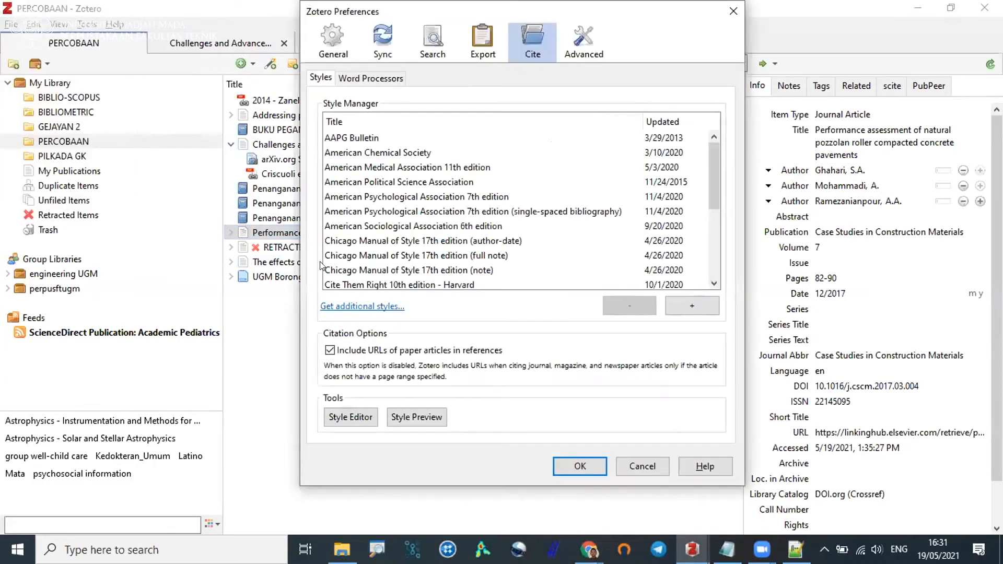
{"action": "left_click", "coordinate": [389, 47]}
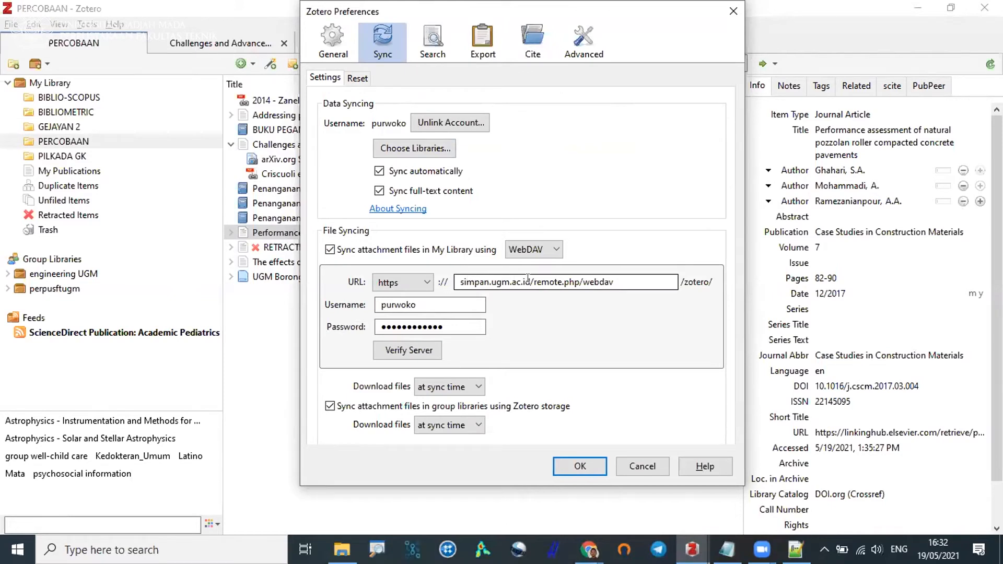
{"action": "left_click_drag", "start_coordinate": [529, 282], "coordinate": [453, 279]}
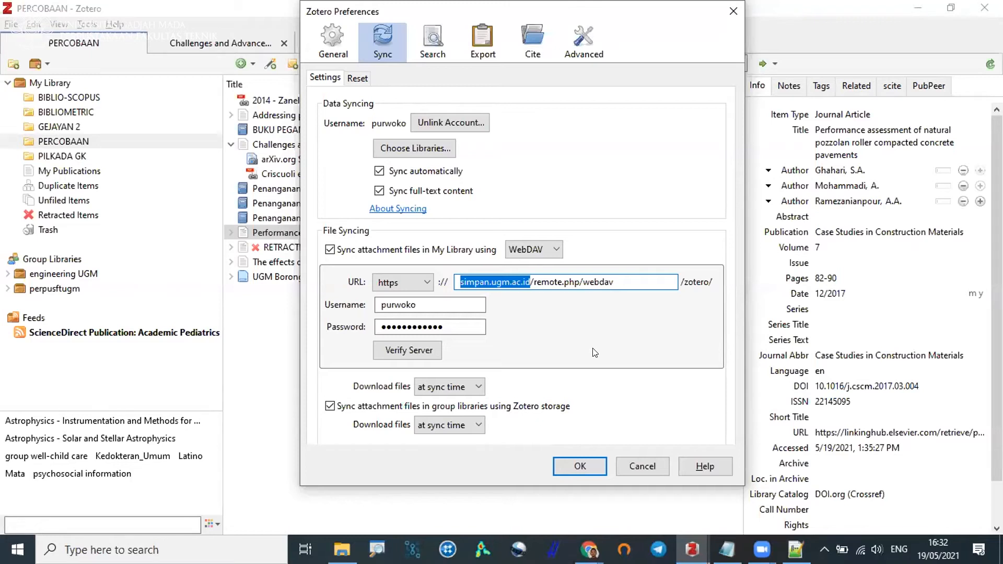
{"action": "left_click", "coordinate": [541, 282]}
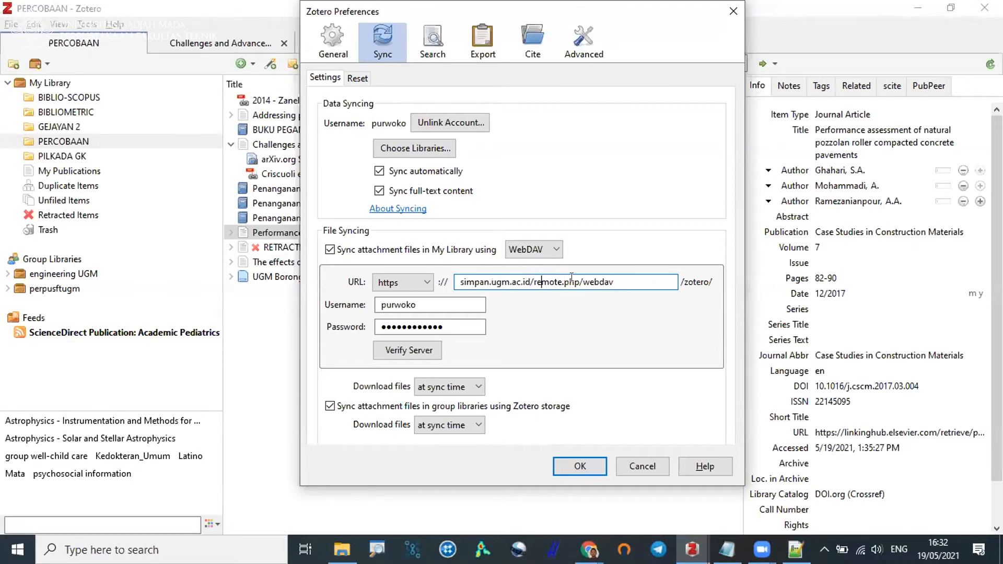
{"action": "left_click_drag", "start_coordinate": [615, 278], "coordinate": [380, 299]}
{"action": "key", "text": "Tab"}
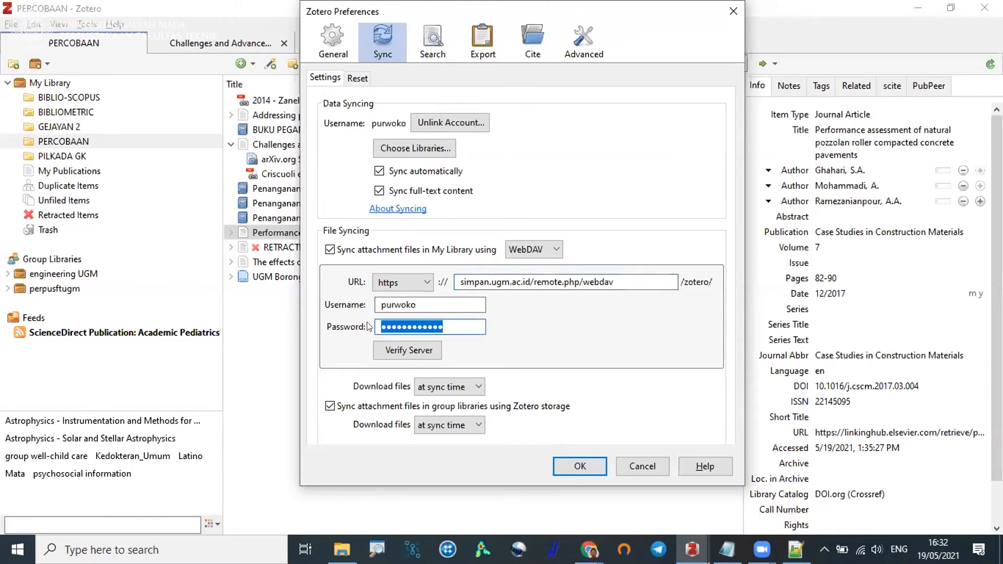
{"action": "left_click", "coordinate": [641, 463]}
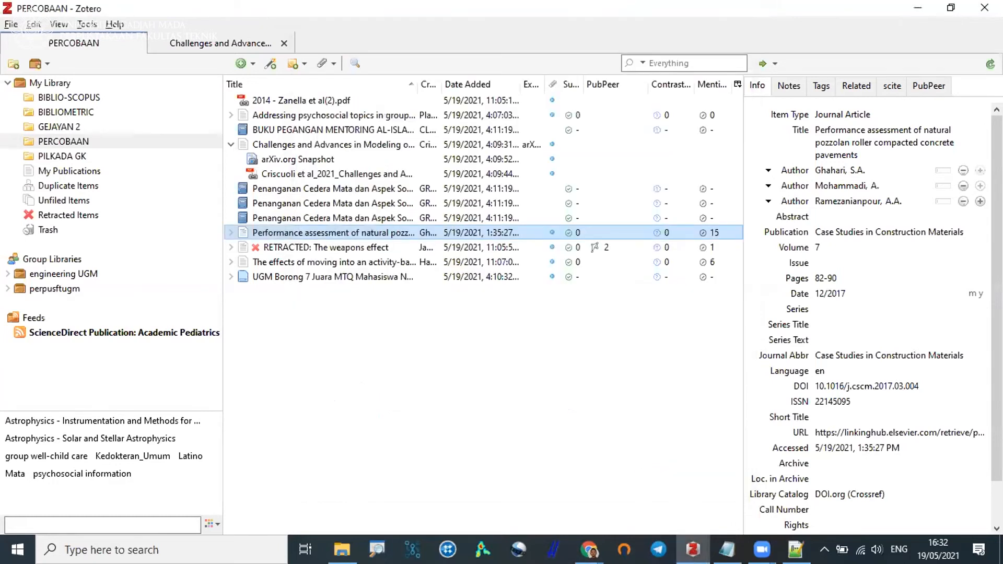
Switch to the browser and look through the files in the zotero folder on simpan.ugm.ac.id.
{"action": "mouse_move", "coordinate": [589, 549]}
{"action": "left_click", "coordinate": [626, 496]}
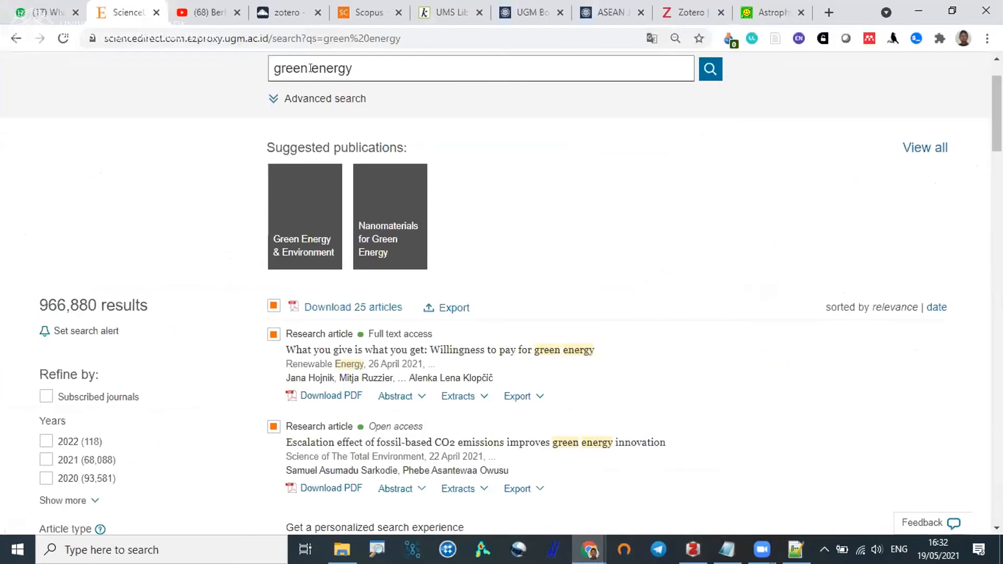
{"action": "left_click", "coordinate": [282, 12]}
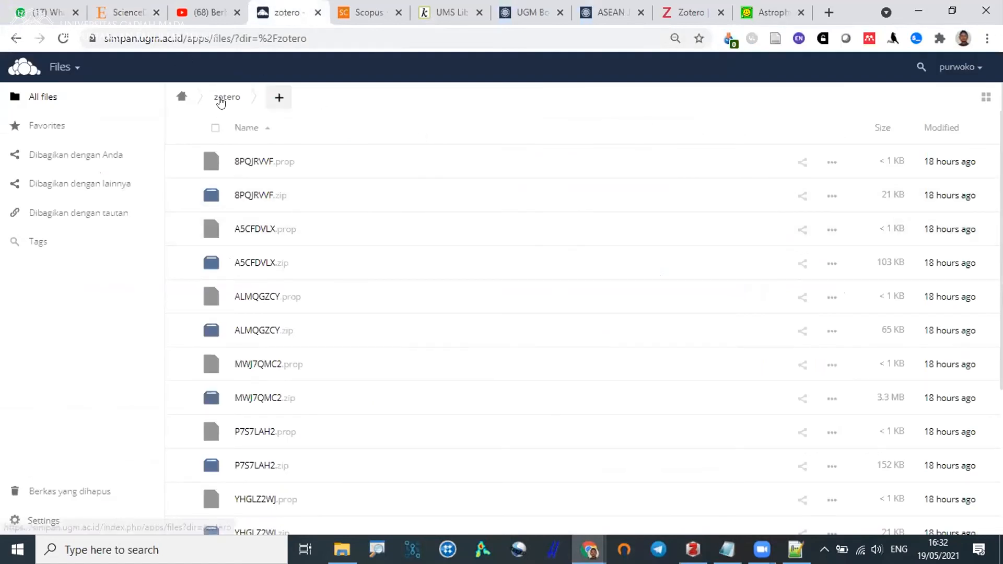
{"action": "scroll", "coordinate": [261, 172], "scroll_direction": "down", "scroll_amount": 4}
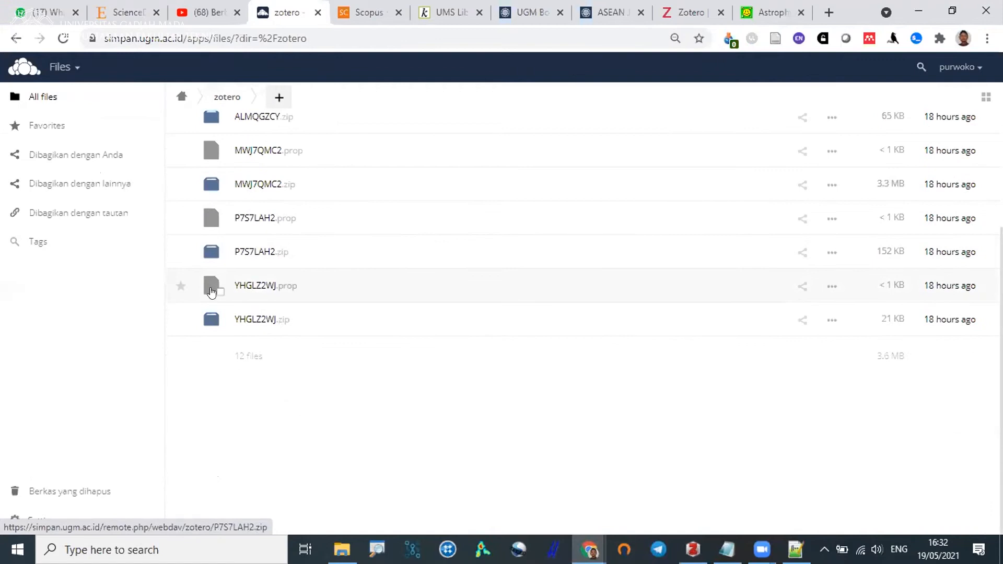
Download YHGLZ2WJ.zip from the zotero folder, open the archive to check its contents, and close it again.
{"action": "left_click", "coordinate": [254, 319]}
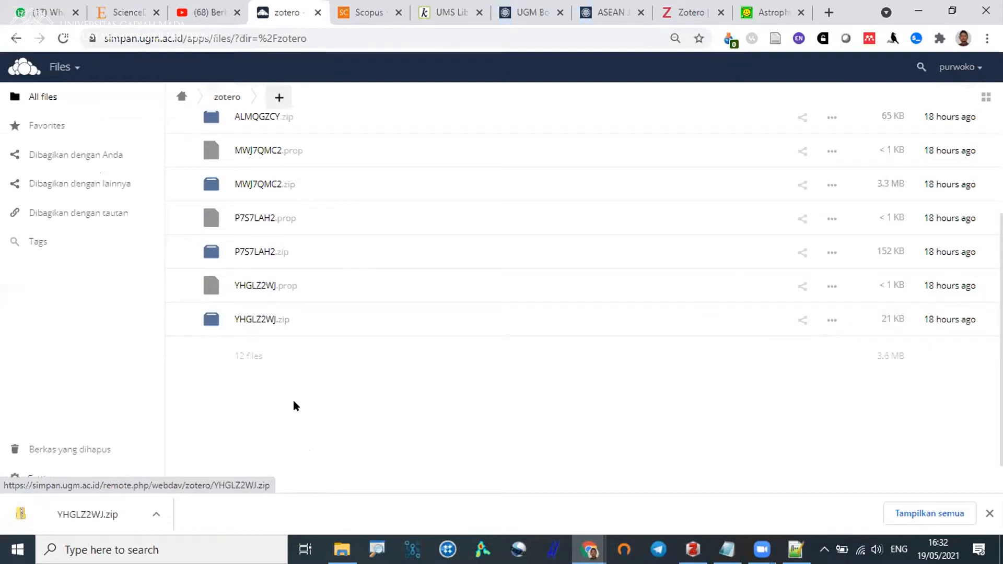
{"action": "left_click", "coordinate": [111, 517]}
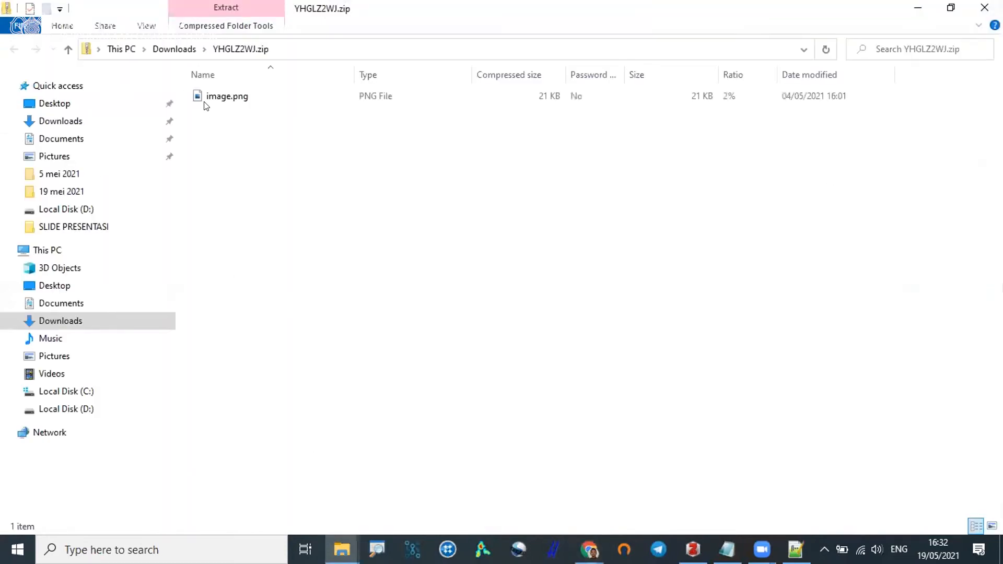
{"action": "left_click", "coordinate": [983, 6]}
{"action": "scroll", "coordinate": [287, 167], "scroll_direction": "up", "scroll_amount": 4}
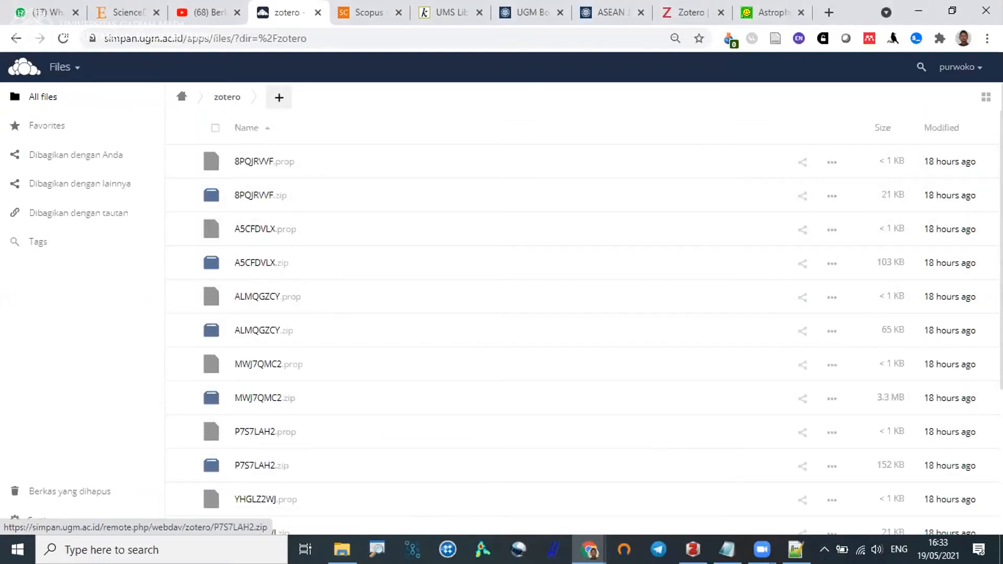
Switch back to Zotero and show the advanced Files and Folders preferences with the base and data directory locations.
{"action": "key", "text": "alt+Tab"}
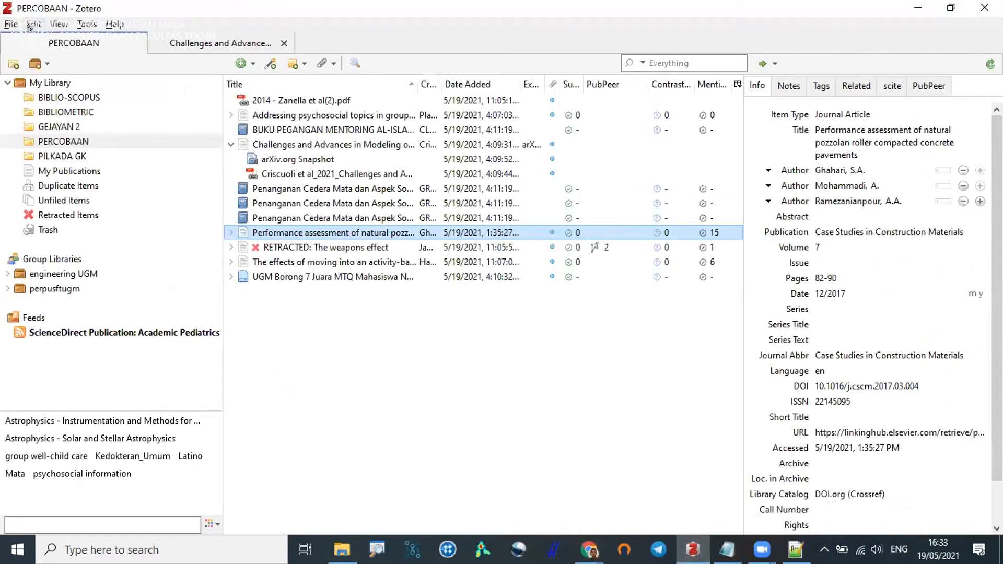
{"action": "left_click", "coordinate": [33, 24]}
{"action": "left_click", "coordinate": [74, 235]}
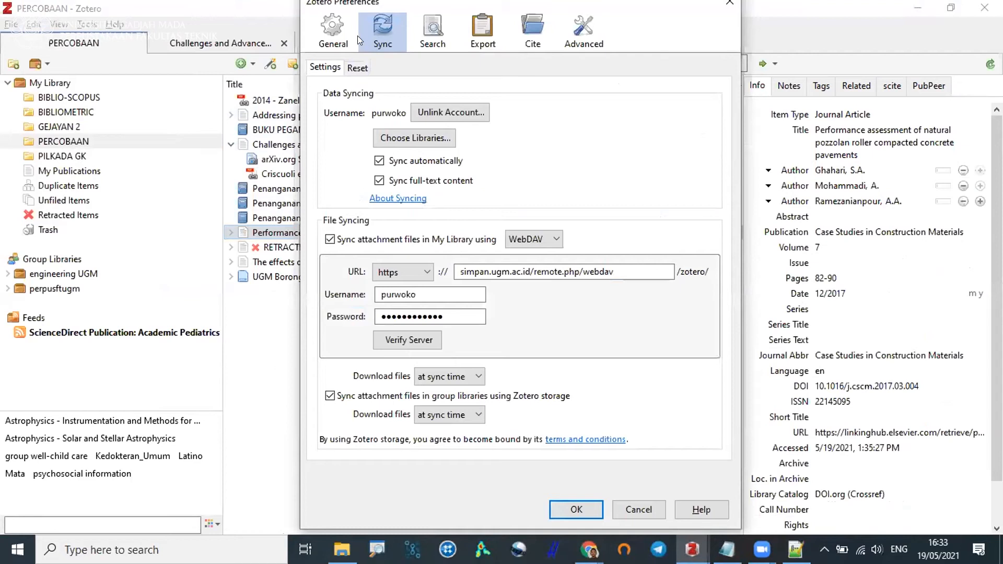
{"action": "left_click", "coordinate": [337, 29]}
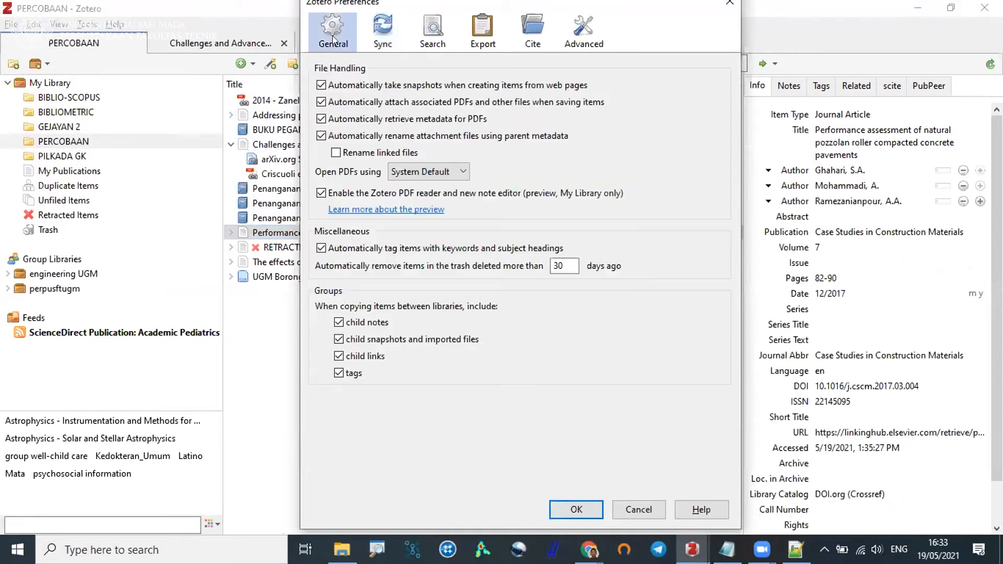
{"action": "left_click", "coordinate": [593, 26]}
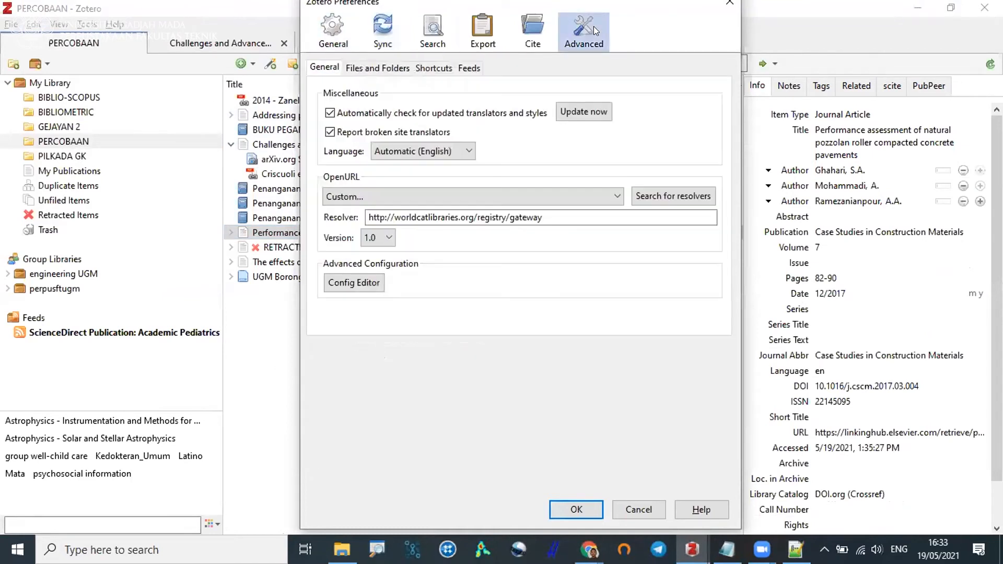
{"action": "left_click", "coordinate": [359, 68]}
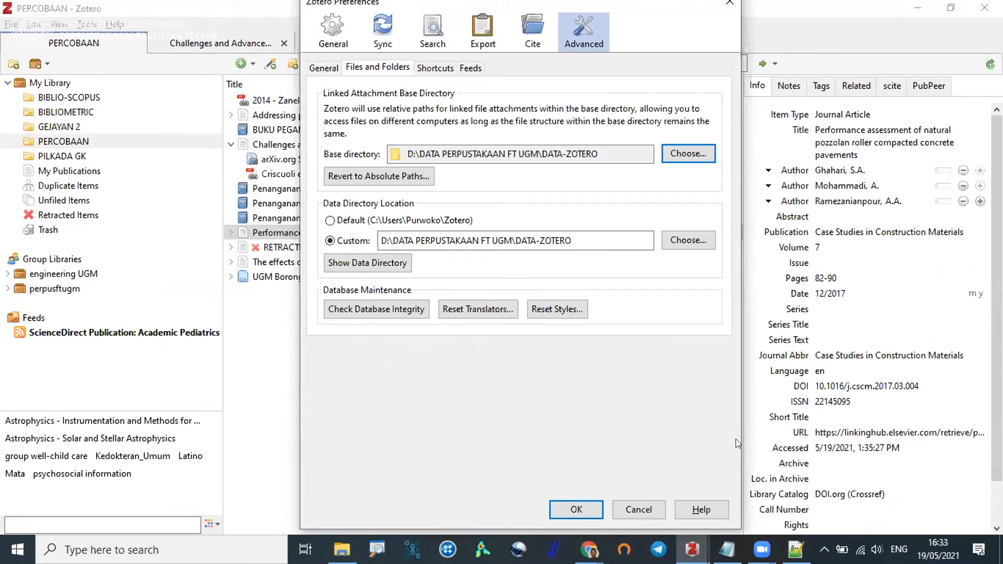
Annotate the directory settings in red with a large circle, a tick beside each path, and marks around DATA-ZOTERO in both paths.
{"action": "left_click", "coordinate": [878, 544]}
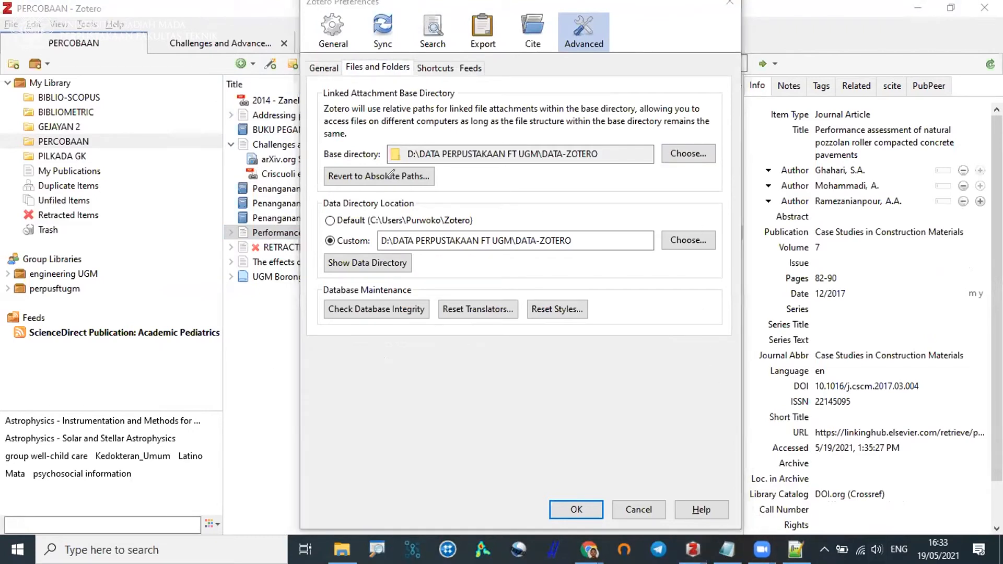
{"action": "mouse_move", "coordinate": [585, 114]}
{"action": "left_mouse_down"}
{"action": "mouse_move", "coordinate": [438, 108]}
{"action": "mouse_move", "coordinate": [321, 136]}
{"action": "mouse_move", "coordinate": [337, 313]}
{"action": "mouse_move", "coordinate": [665, 215]}
{"action": "mouse_move", "coordinate": [584, 107]}
{"action": "mouse_move", "coordinate": [598, 121]}
{"action": "left_mouse_up"}
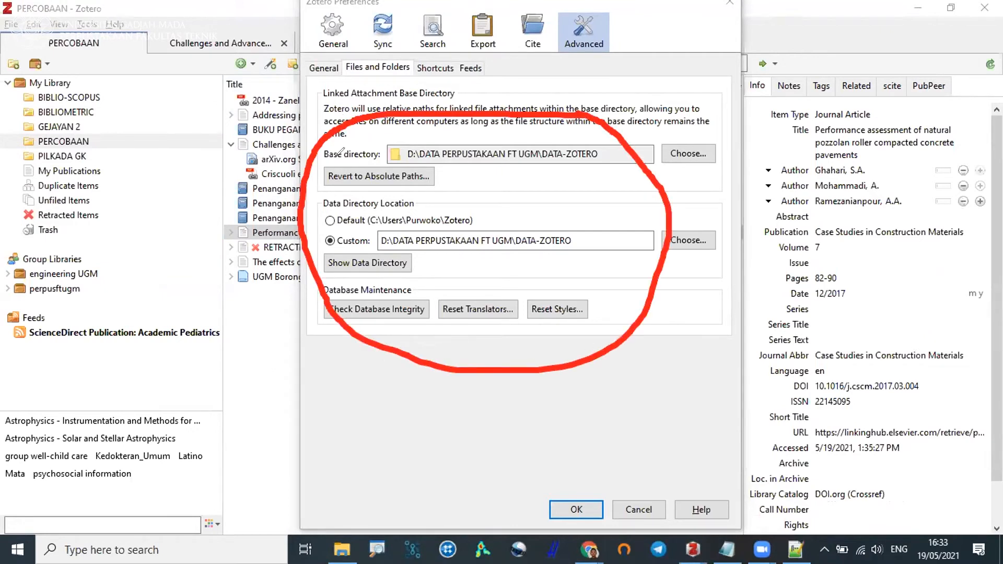
{"action": "left_click_drag", "start_coordinate": [367, 138], "coordinate": [434, 102]}
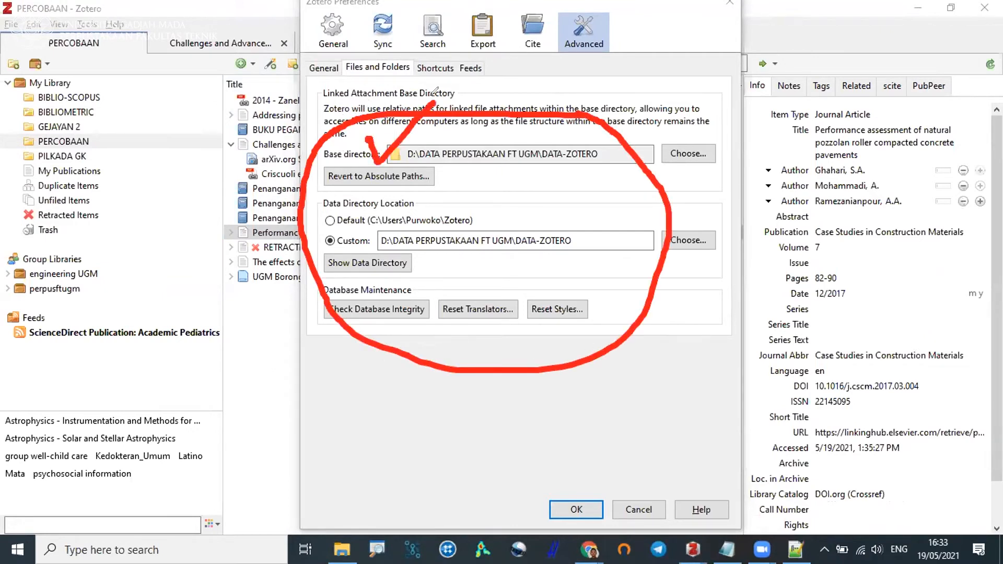
{"action": "mouse_move", "coordinate": [359, 219]}
{"action": "left_mouse_down"}
{"action": "mouse_move", "coordinate": [362, 236]}
{"action": "mouse_move", "coordinate": [416, 175]}
{"action": "left_mouse_up"}
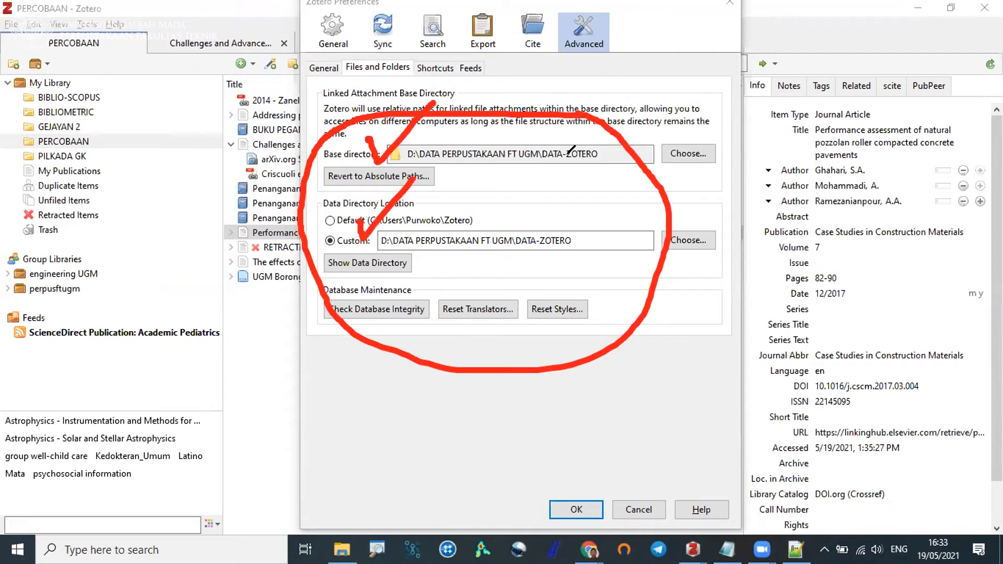
{"action": "left_click_drag", "start_coordinate": [540, 173], "coordinate": [588, 175]}
{"action": "left_click_drag", "start_coordinate": [511, 254], "coordinate": [561, 253]}
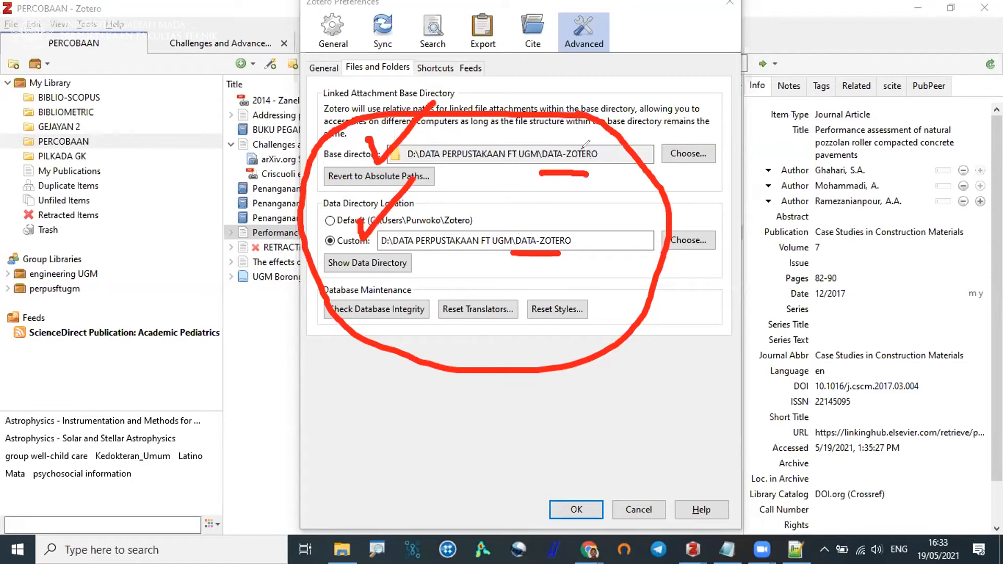
{"action": "left_click_drag", "start_coordinate": [609, 147], "coordinate": [593, 191]}
{"action": "left_click_drag", "start_coordinate": [588, 228], "coordinate": [580, 265]}
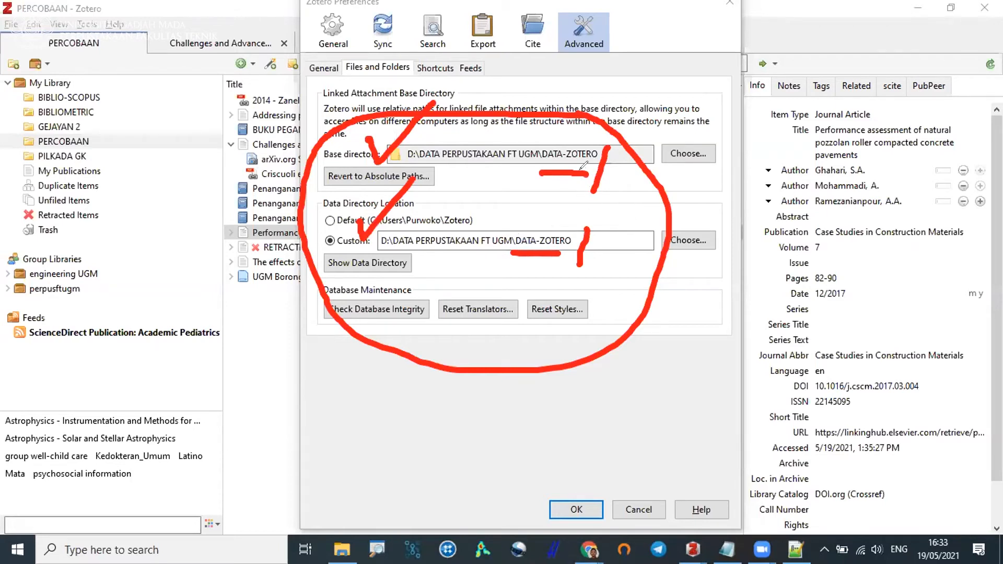
{"action": "mouse_move", "coordinate": [554, 139]}
{"action": "left_mouse_down"}
{"action": "mouse_move", "coordinate": [554, 152]}
{"action": "mouse_move", "coordinate": [569, 159]}
{"action": "mouse_move", "coordinate": [559, 136]}
{"action": "left_mouse_up"}
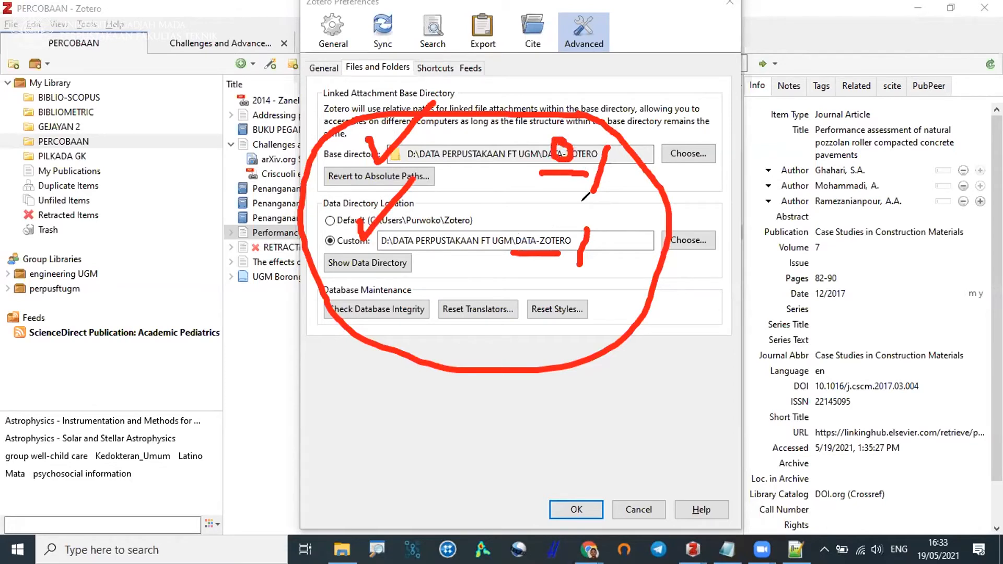
{"action": "mouse_move", "coordinate": [563, 218]}
{"action": "left_mouse_down"}
{"action": "mouse_move", "coordinate": [527, 247]}
{"action": "mouse_move", "coordinate": [578, 214]}
{"action": "mouse_move", "coordinate": [534, 211]}
{"action": "left_mouse_up"}
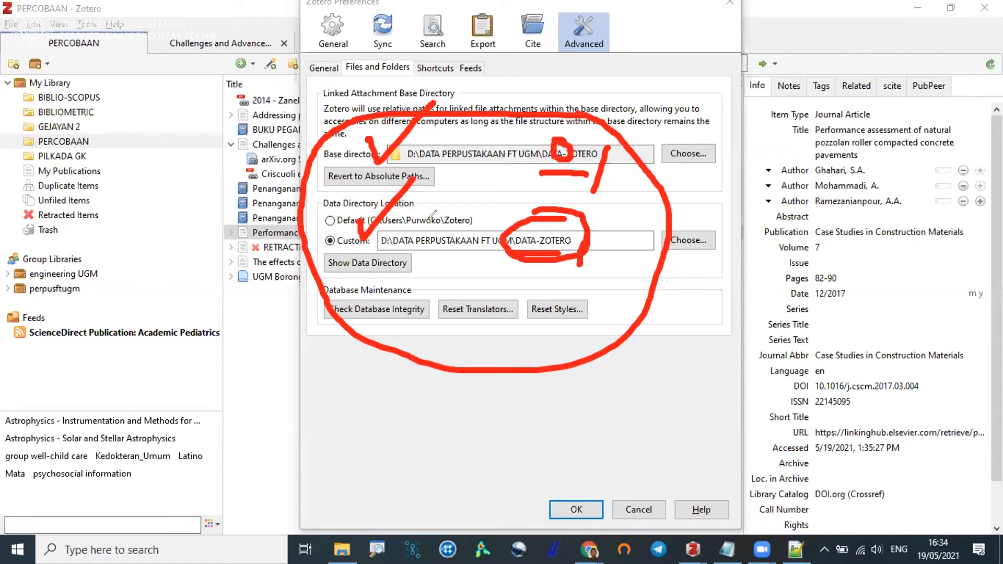
Clear the red annotations and close the Zotero preferences.
{"action": "left_click", "coordinate": [674, 101]}
{"action": "left_click", "coordinate": [717, 74]}
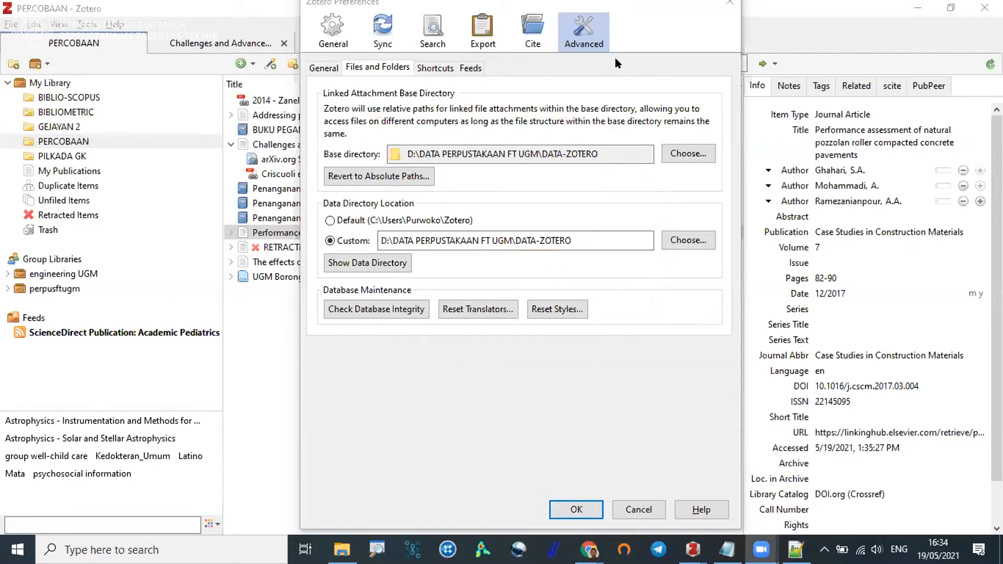
{"action": "left_click", "coordinate": [733, 11]}
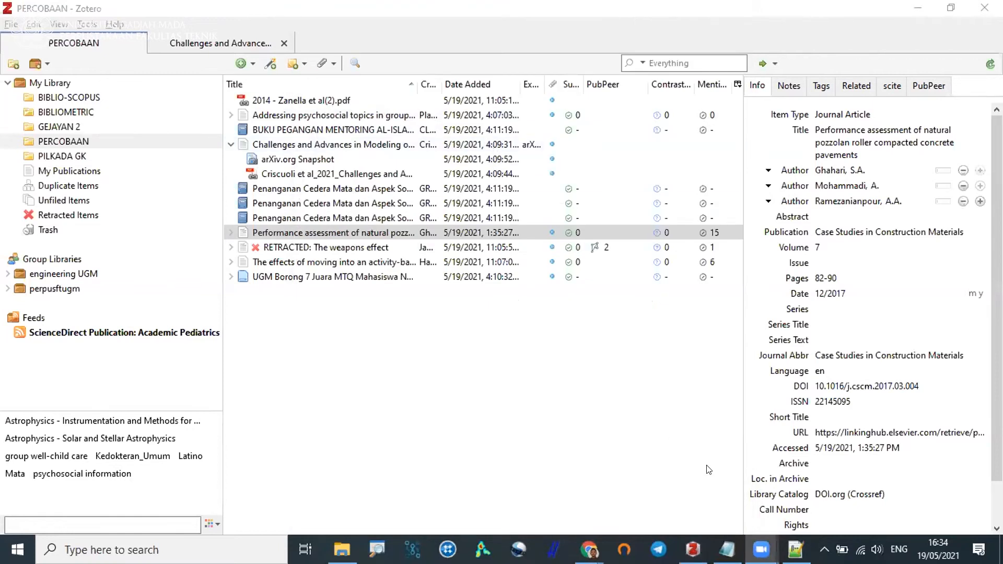
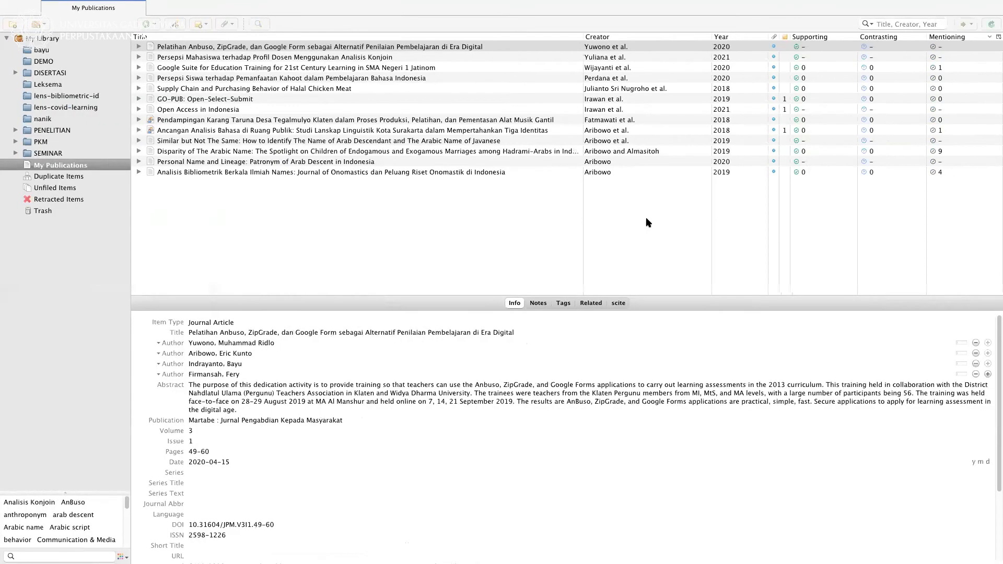
Switch to Mendeley, show the notebook, and open its "Fungsi Notebook" page.
{"action": "key", "text": "ctrl+Right"}
{"action": "key", "text": "ctrl+Right"}
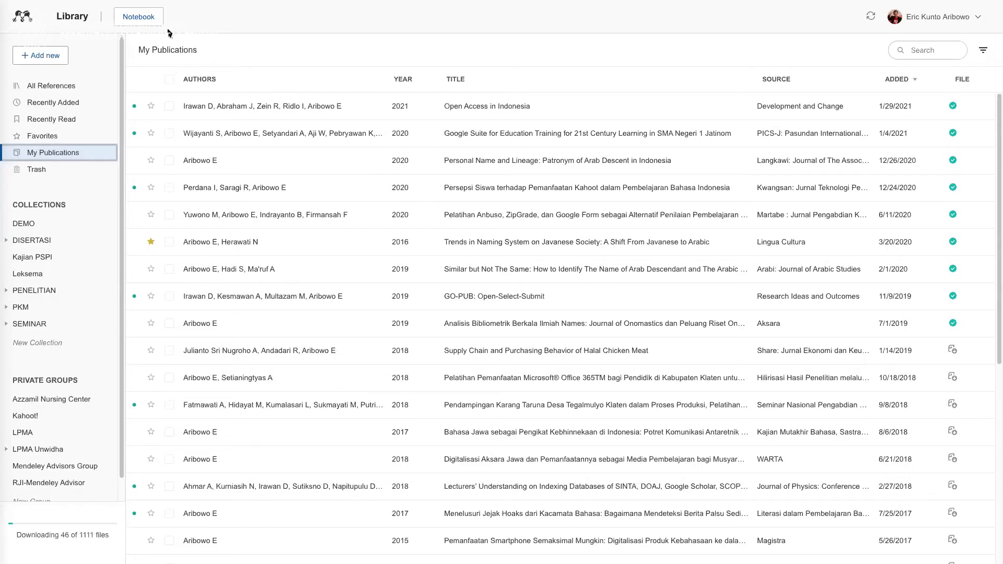
{"action": "left_click", "coordinate": [140, 18]}
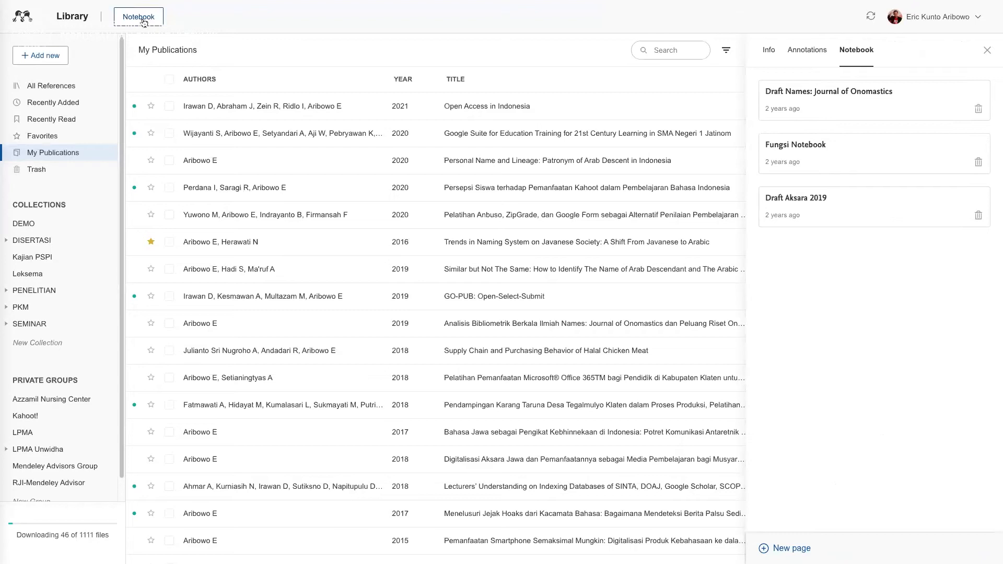
{"action": "left_click", "coordinate": [829, 147]}
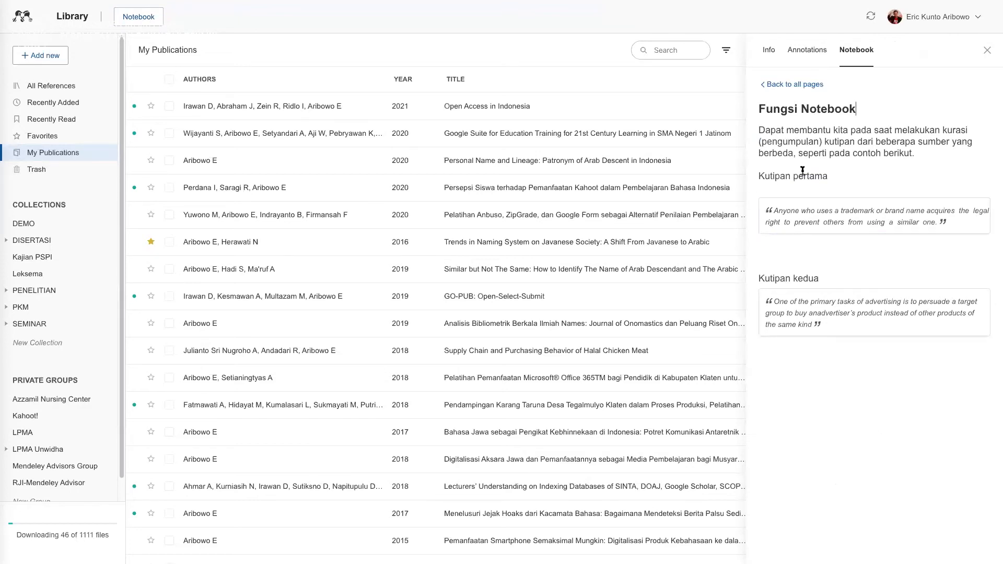
Open the source PDF of the first quotation, read the sticky note beside its highlight, and view the passage at page width.
{"action": "left_click", "coordinate": [819, 218]}
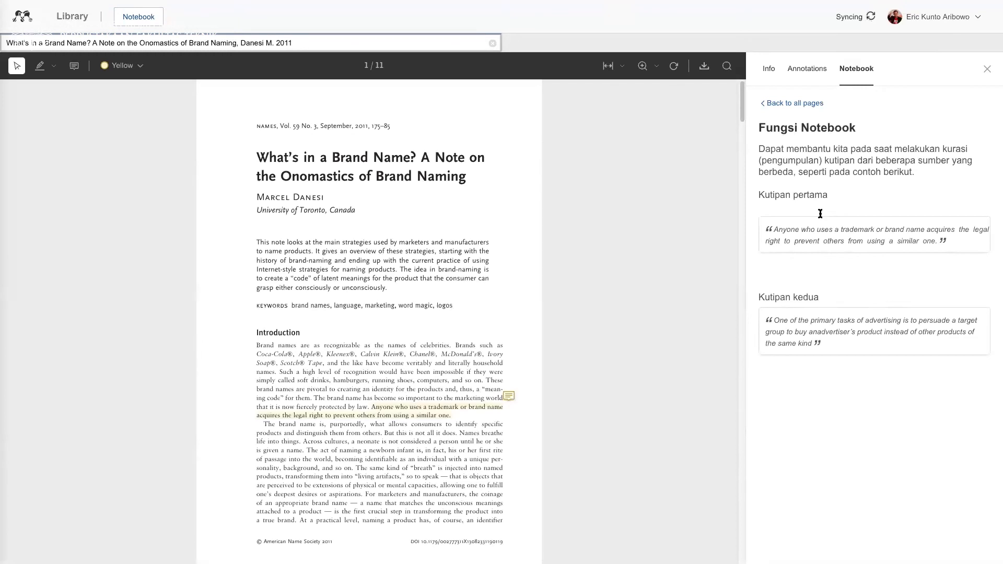
{"action": "left_click", "coordinate": [508, 397]}
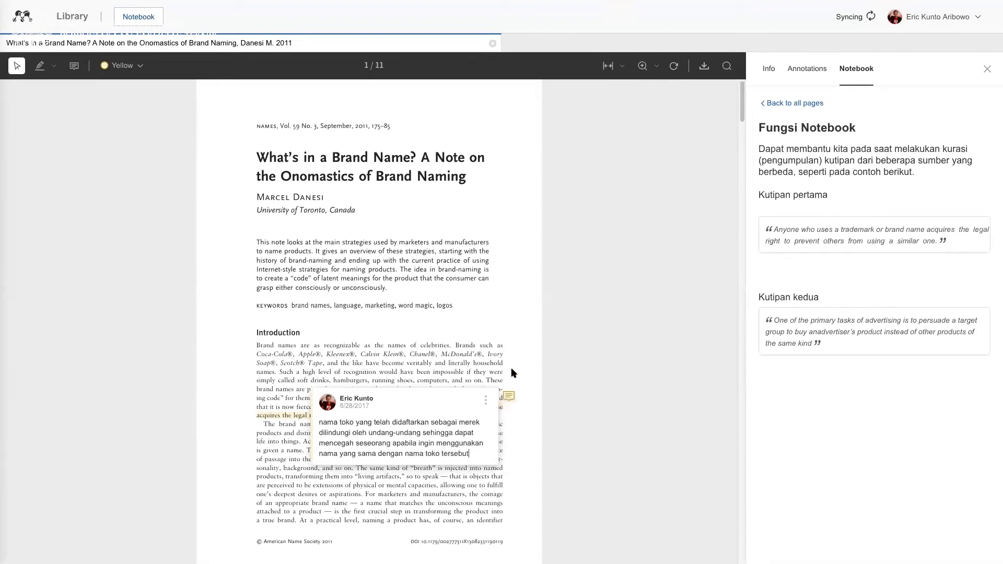
{"action": "left_click", "coordinate": [568, 321]}
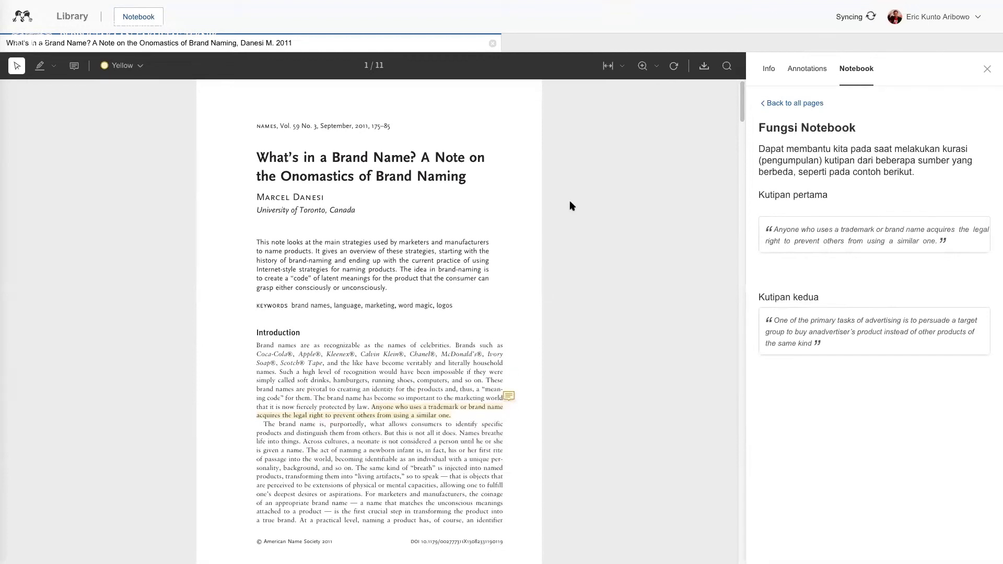
{"action": "left_click", "coordinate": [608, 67]}
{"action": "scroll", "coordinate": [537, 313], "scroll_direction": "down", "scroll_amount": 3}
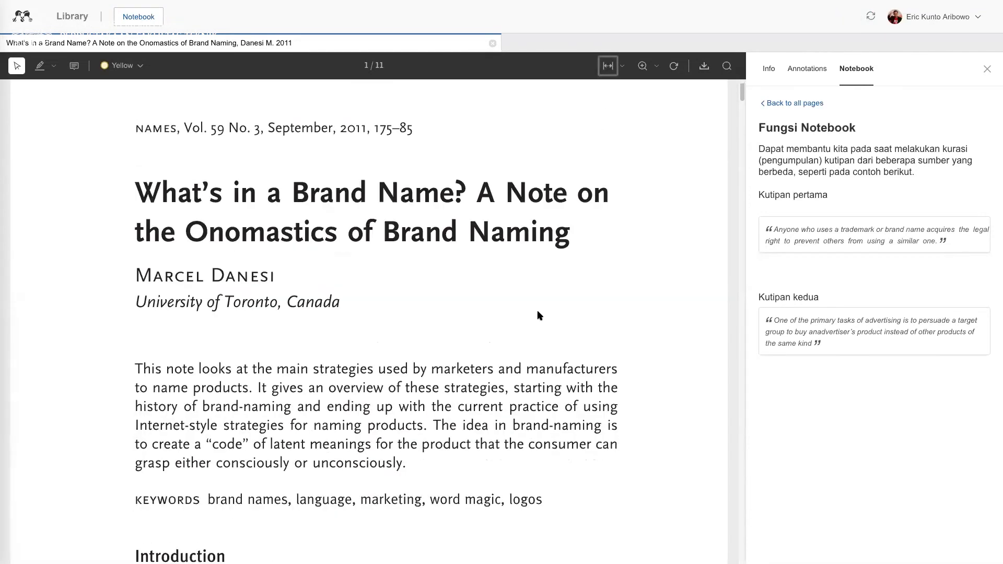
{"action": "scroll", "coordinate": [633, 376], "scroll_direction": "down", "scroll_amount": 2}
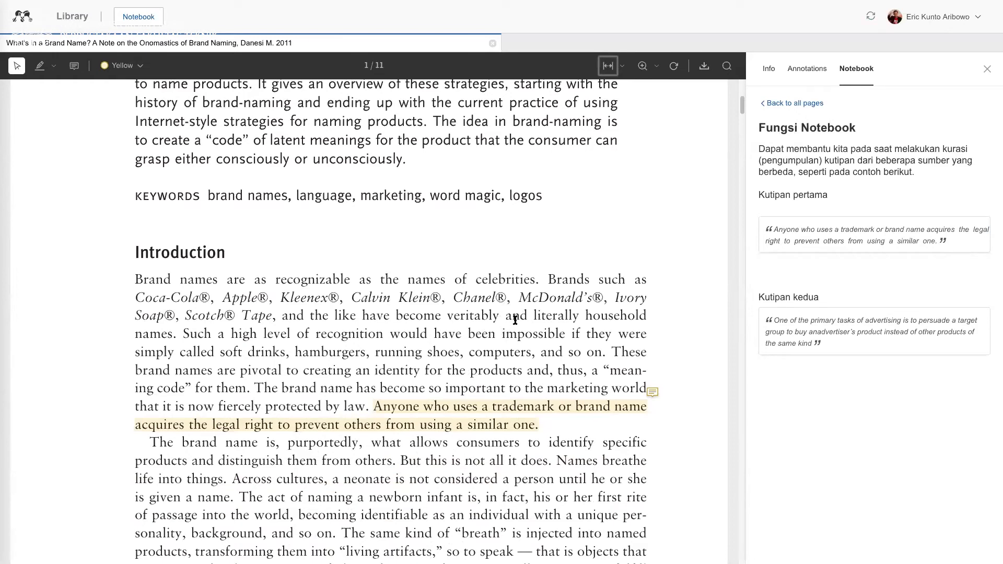
{"action": "scroll", "coordinate": [515, 318], "scroll_direction": "down", "scroll_amount": 1}
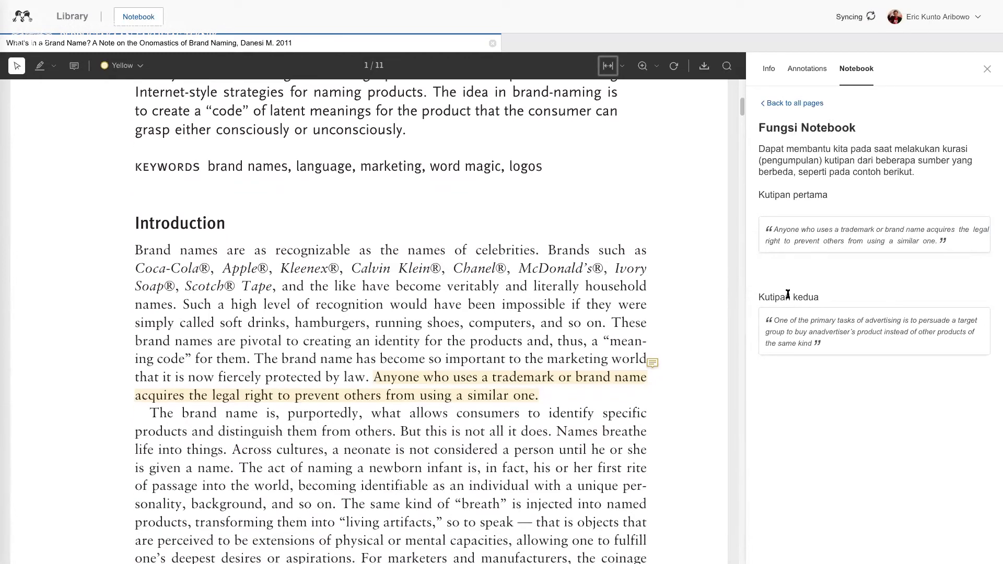
Open the source PDF of the second quotation at page width and place the cursor in the notebook's introductory text.
{"action": "left_click", "coordinate": [793, 321]}
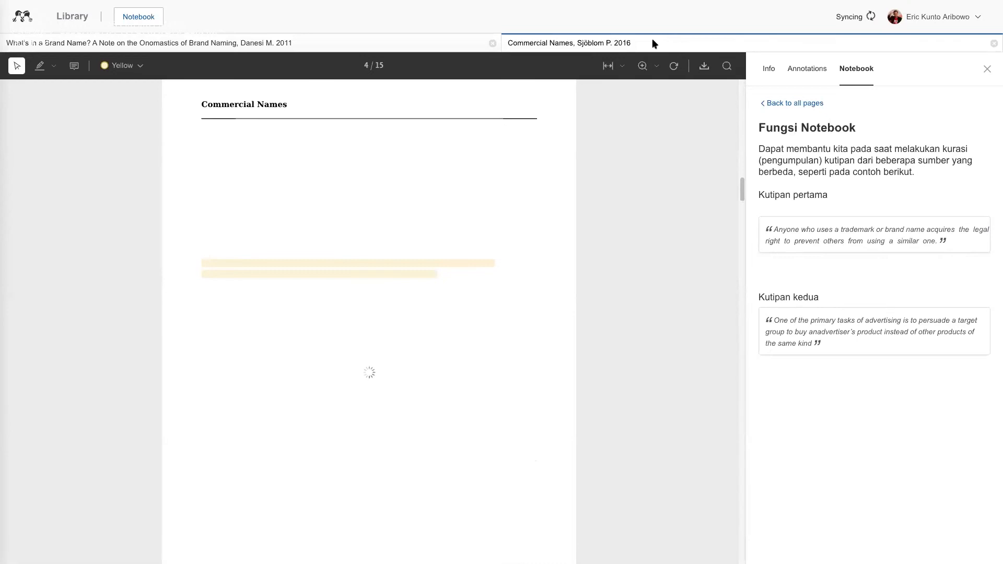
{"action": "left_click", "coordinate": [608, 66]}
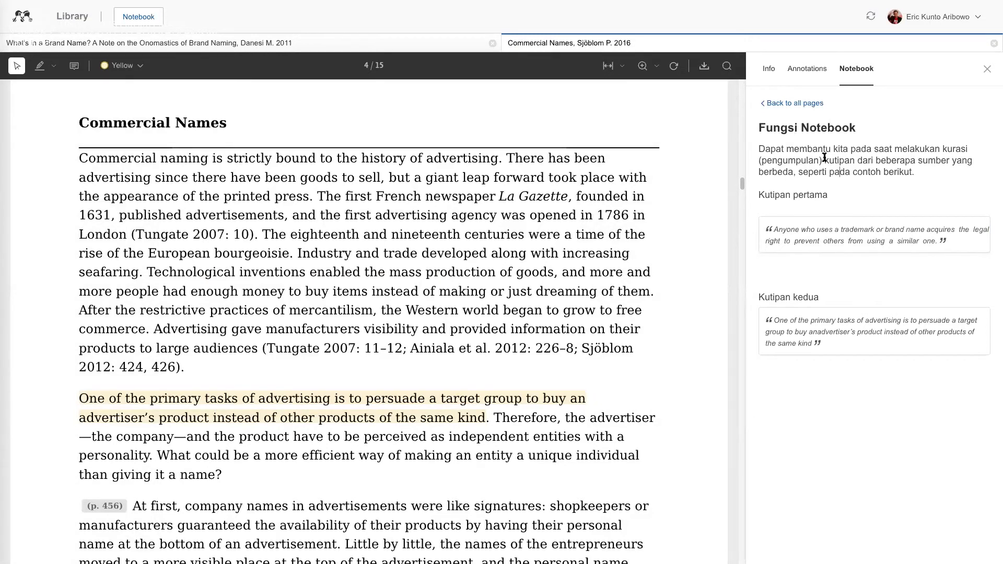
{"action": "key", "text": "ctrl+a"}
{"action": "left_click", "coordinate": [833, 177]}
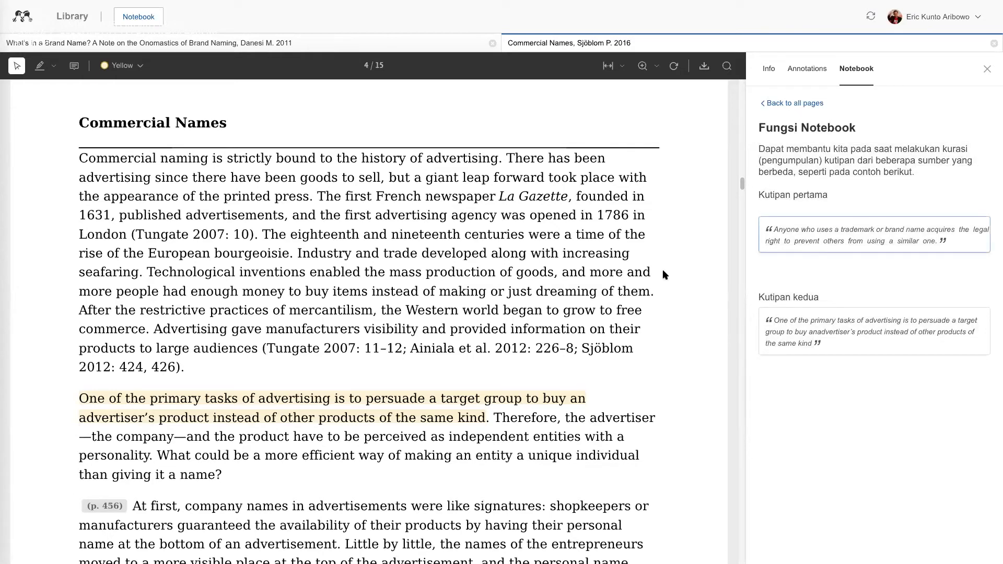
Highlight in yellow the page 5 passage from "The fact that all companies" to "its own independent being".
{"action": "scroll", "coordinate": [426, 314], "scroll_direction": "down", "scroll_amount": 12}
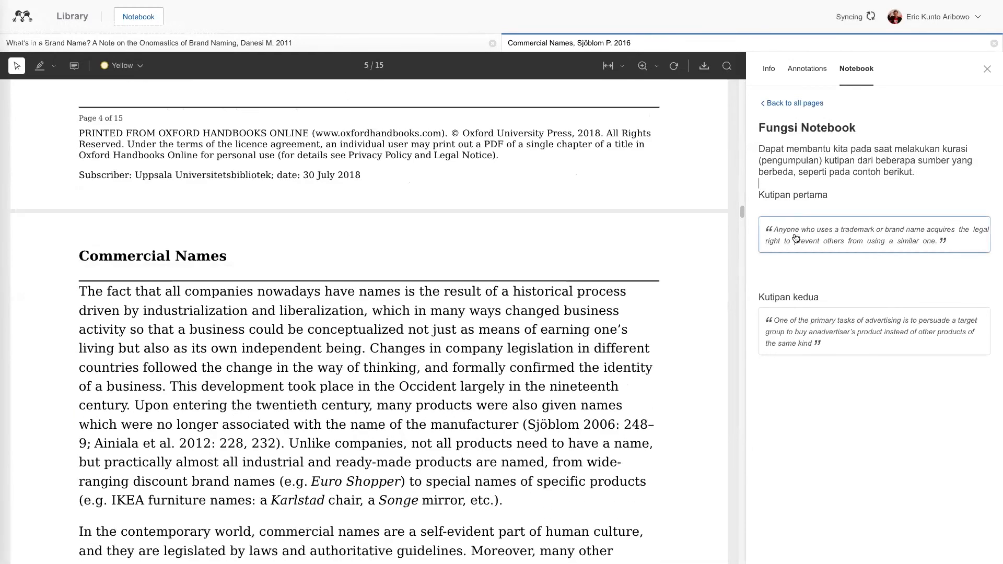
{"action": "mouse_move", "coordinate": [80, 289]}
{"action": "left_mouse_down"}
{"action": "mouse_move", "coordinate": [213, 329]}
{"action": "mouse_move", "coordinate": [363, 348]}
{"action": "left_mouse_up"}
{"action": "left_click", "coordinate": [377, 369]}
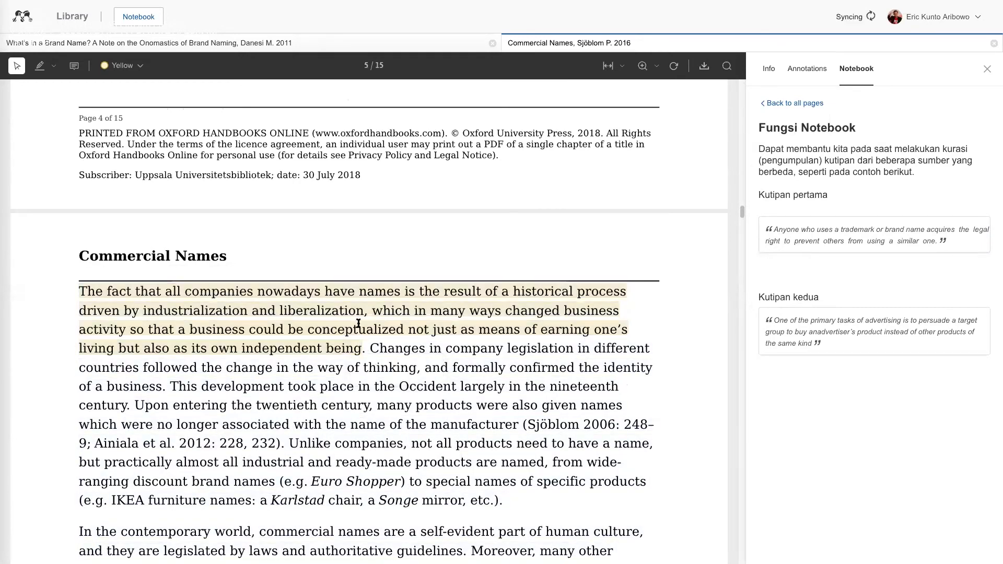
Add a sticky note with the comment "kakkakakak" at the start of the highlighted passage on page 5.
{"action": "double_click", "coordinate": [333, 304]}
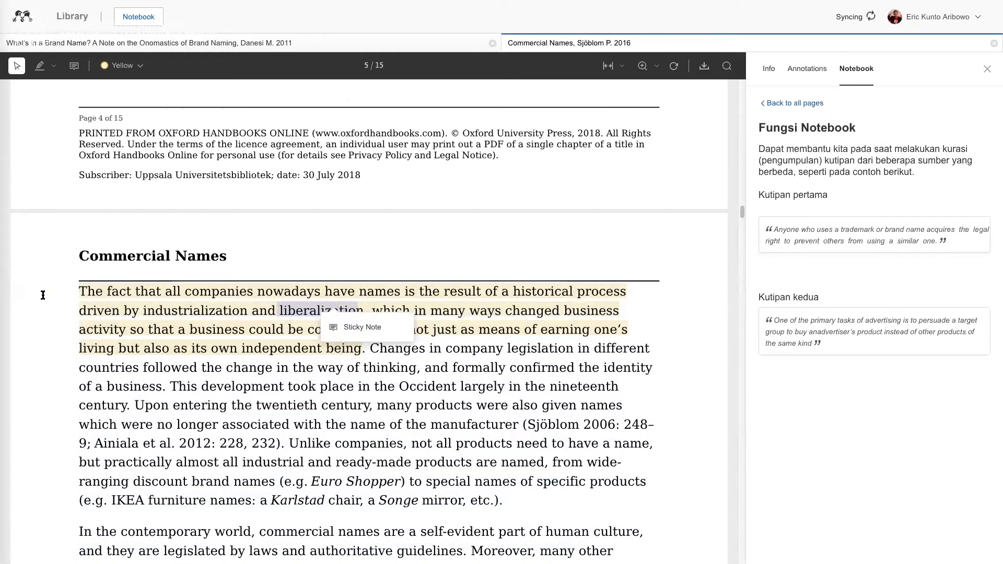
{"action": "left_click", "coordinate": [90, 293]}
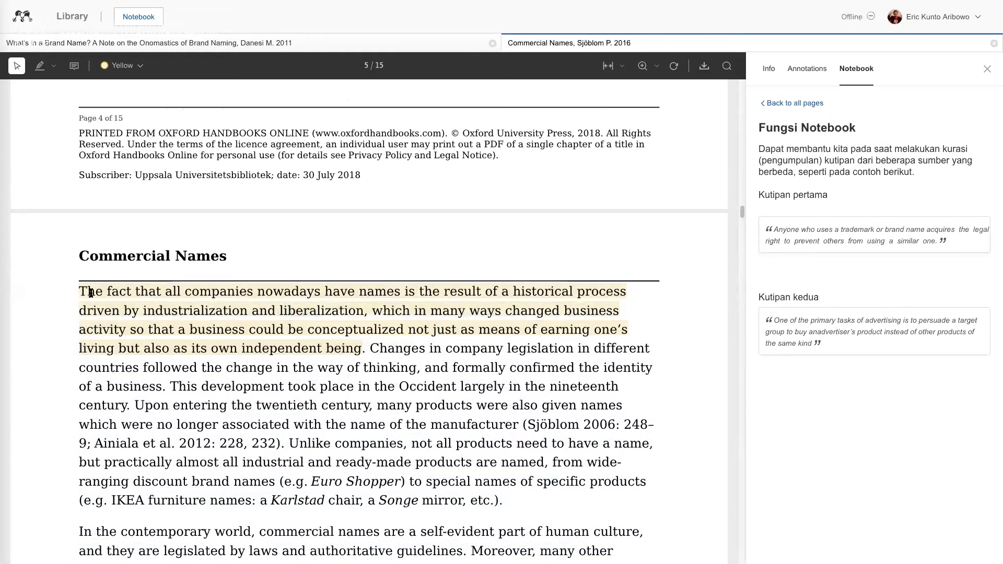
{"action": "double_click", "coordinate": [90, 293]}
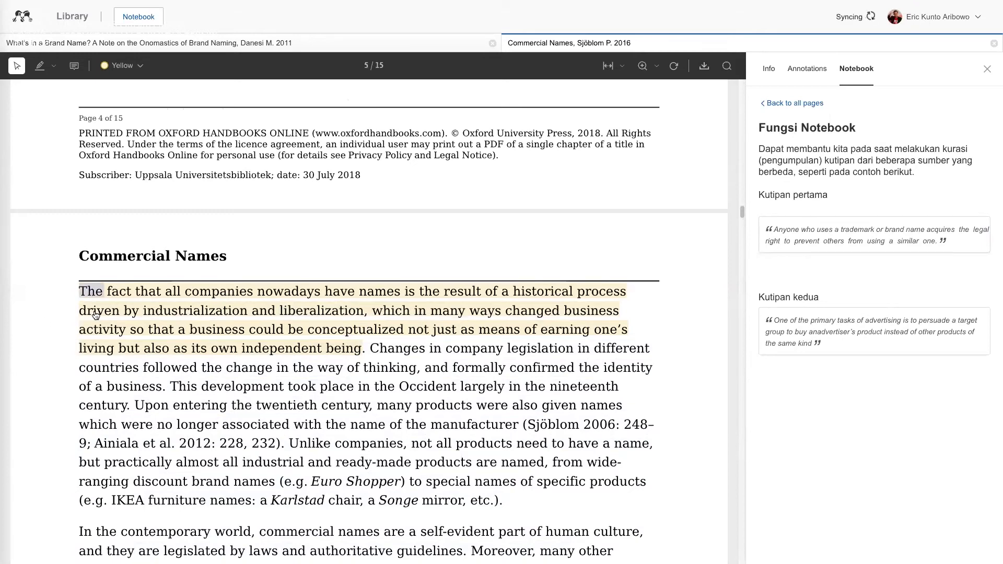
{"action": "left_click", "coordinate": [147, 314]}
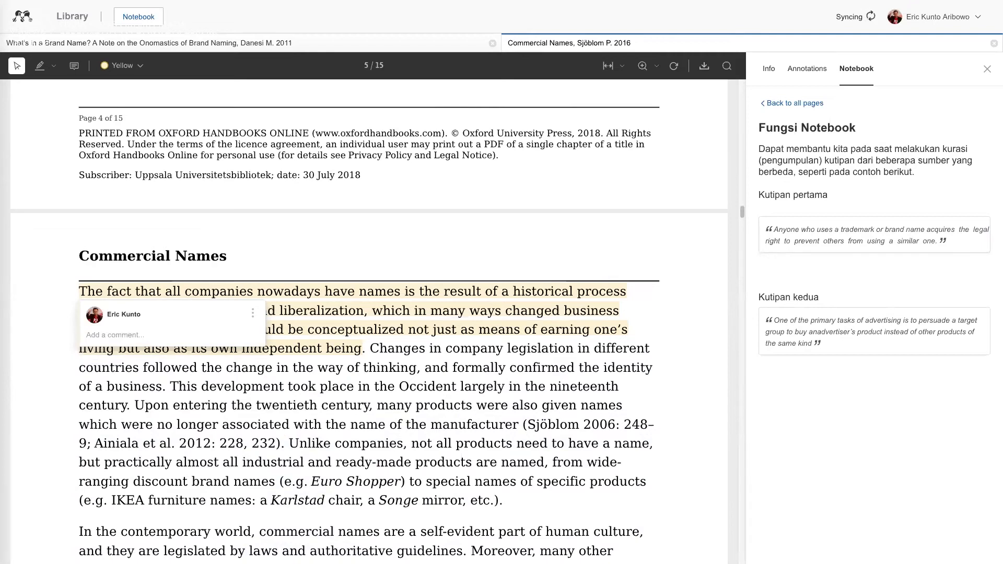
{"action": "type", "text": "kakkakakak"}
{"action": "scroll", "coordinate": [266, 382], "scroll_direction": "down", "scroll_amount": 1}
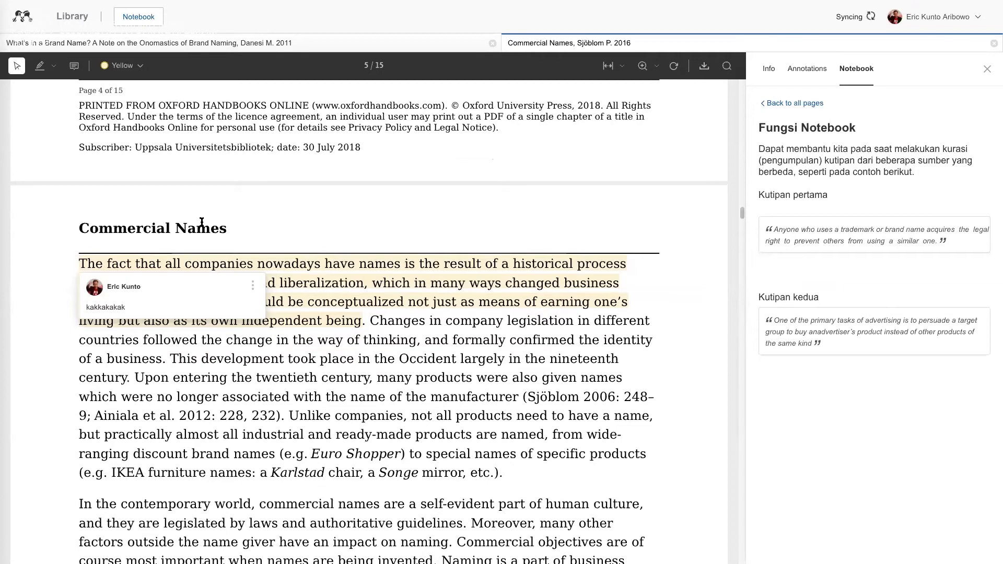
Reopen the sticky note on the page 5 highlight to show its comment, and return to the notebook page.
{"action": "double_click", "coordinate": [334, 300]}
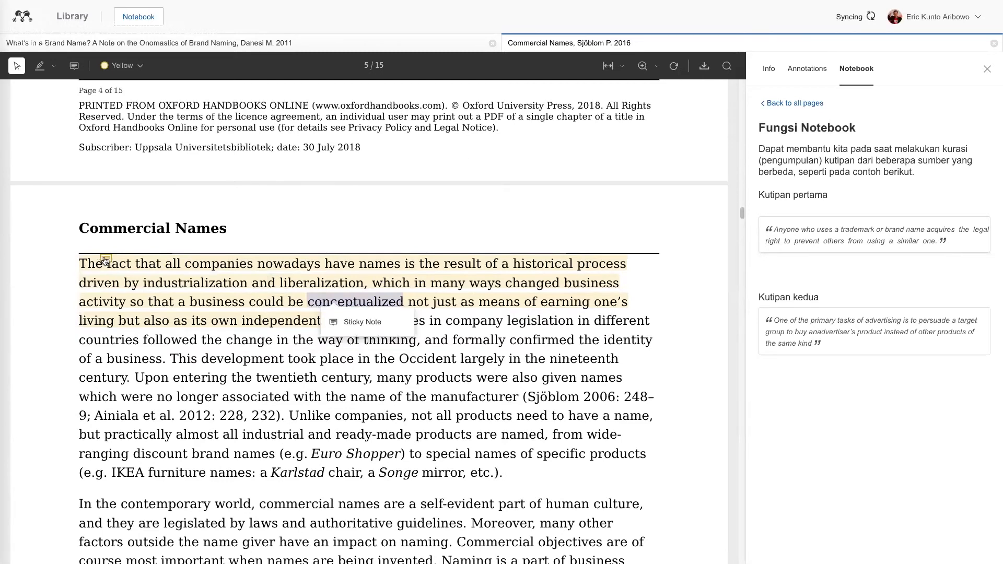
{"action": "left_click", "coordinate": [105, 260]}
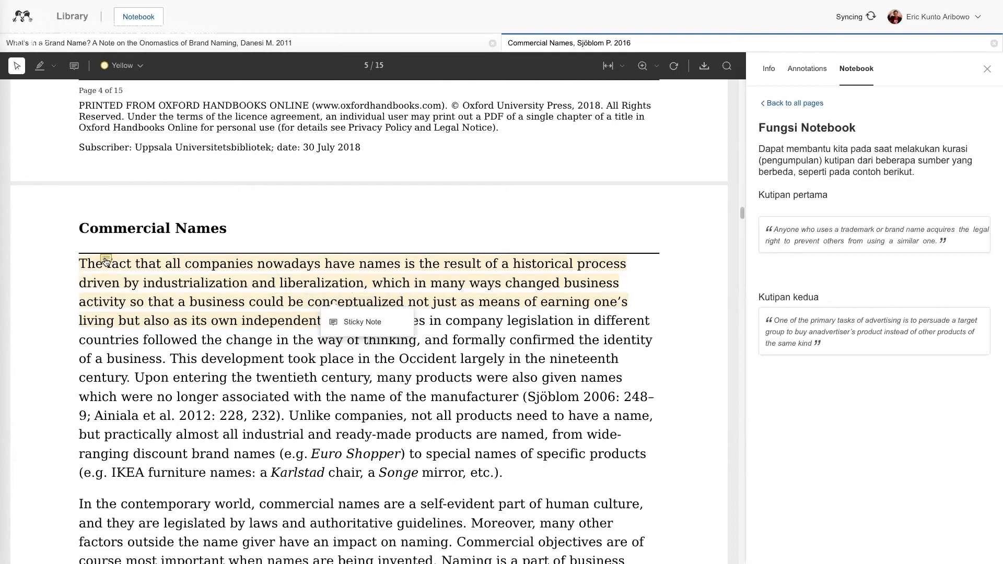
{"action": "left_click", "coordinate": [105, 260]}
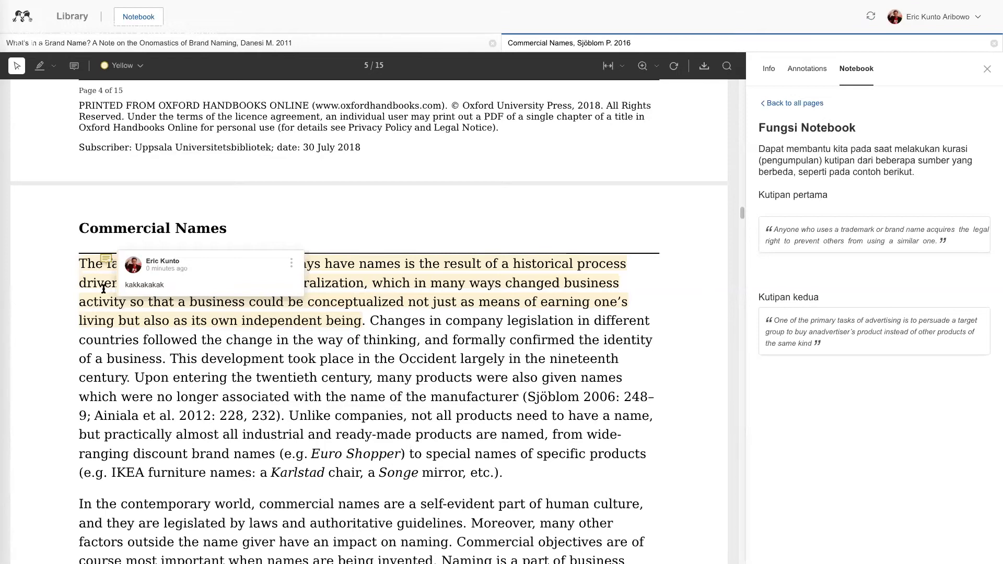
{"action": "left_click", "coordinate": [107, 260]}
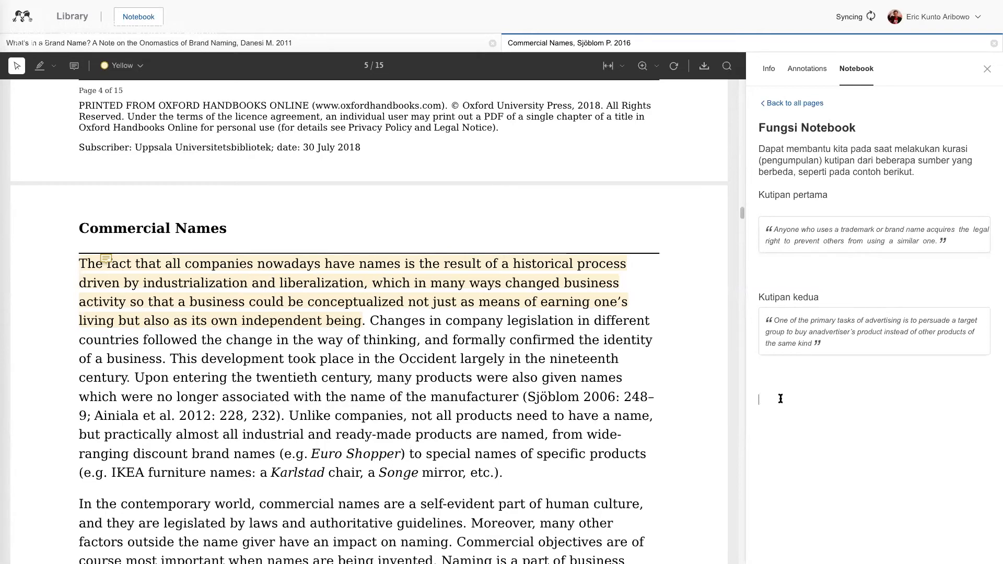
{"action": "left_click", "coordinate": [766, 225]}
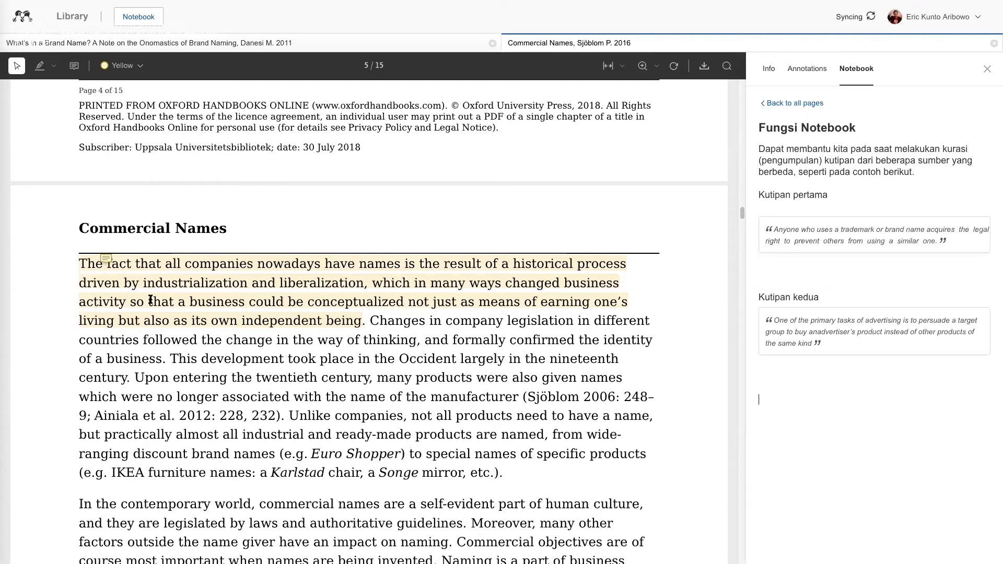
Highlight in yellow the page 5 sentence from "Upon entering the twentieth century" to the closing citation "228, 232).".
{"action": "scroll", "coordinate": [136, 348], "scroll_direction": "down", "scroll_amount": 1}
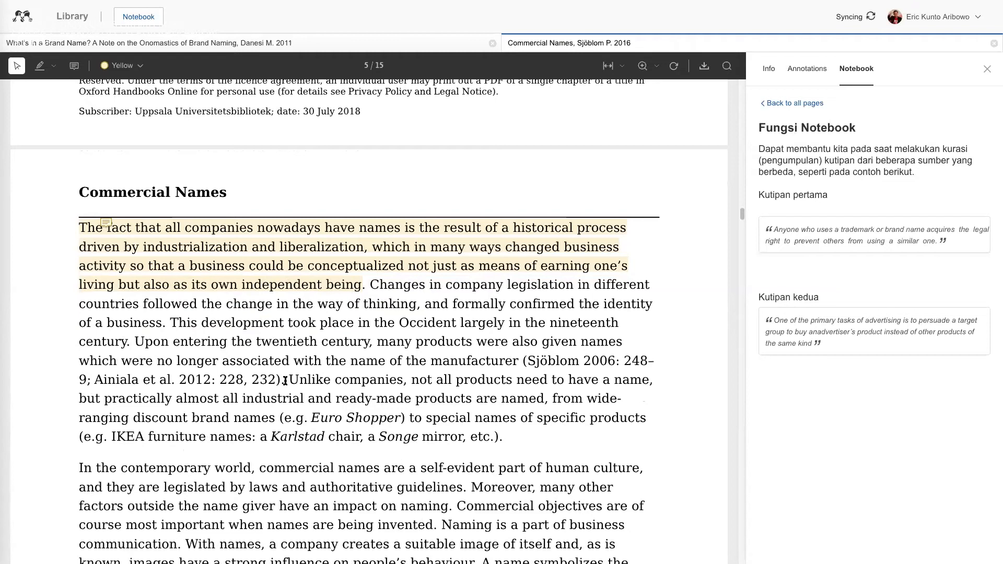
{"action": "left_click_drag", "start_coordinate": [285, 380], "coordinate": [134, 342]}
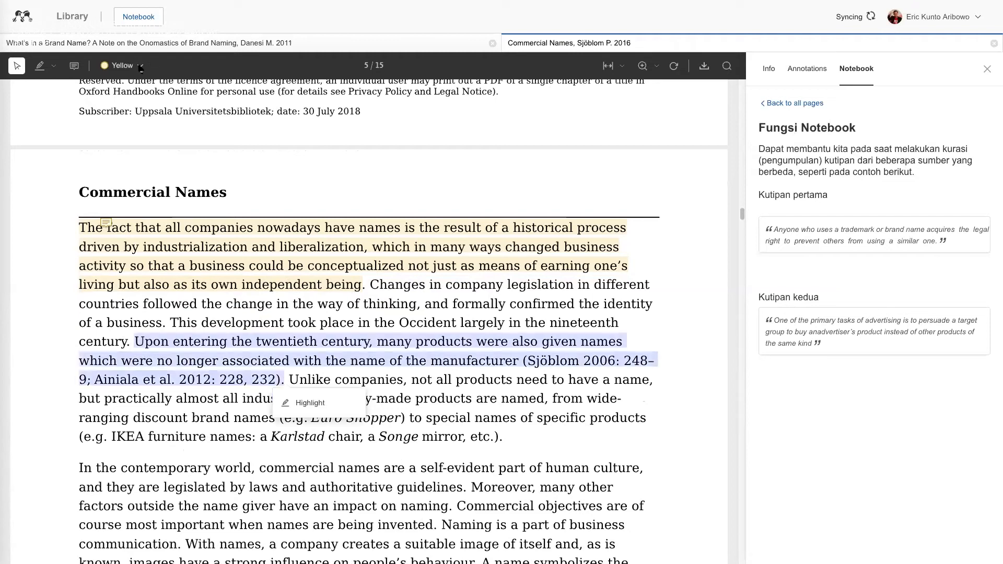
{"action": "left_click", "coordinate": [309, 414]}
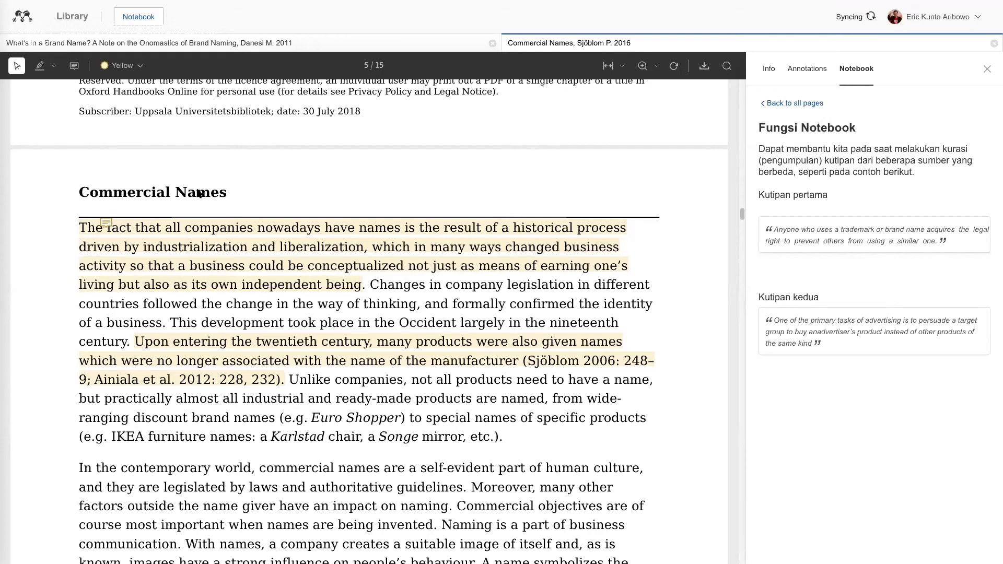
{"action": "scroll", "coordinate": [200, 193], "scroll_direction": "up", "scroll_amount": 3}
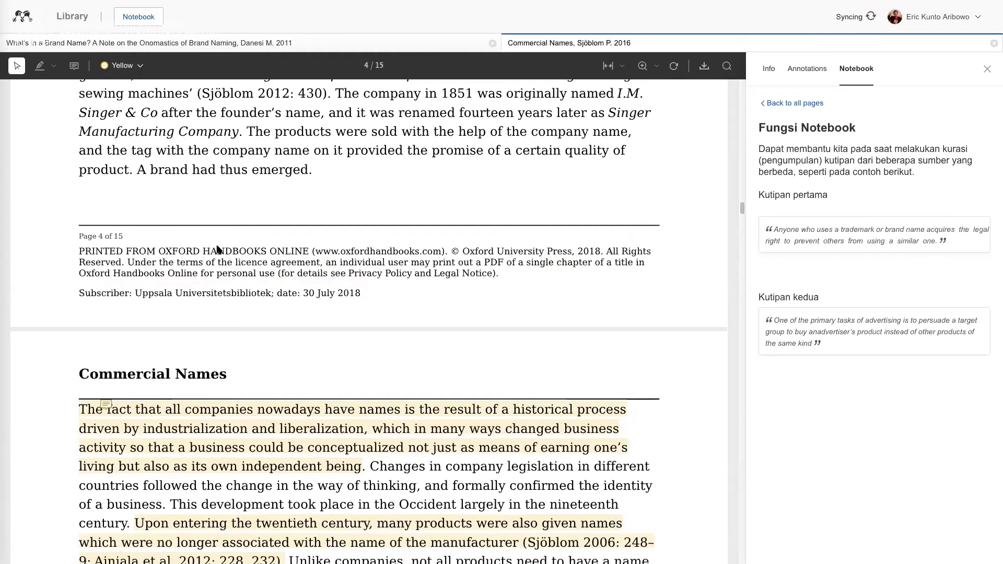
{"action": "scroll", "coordinate": [218, 246], "scroll_direction": "down", "scroll_amount": 3}
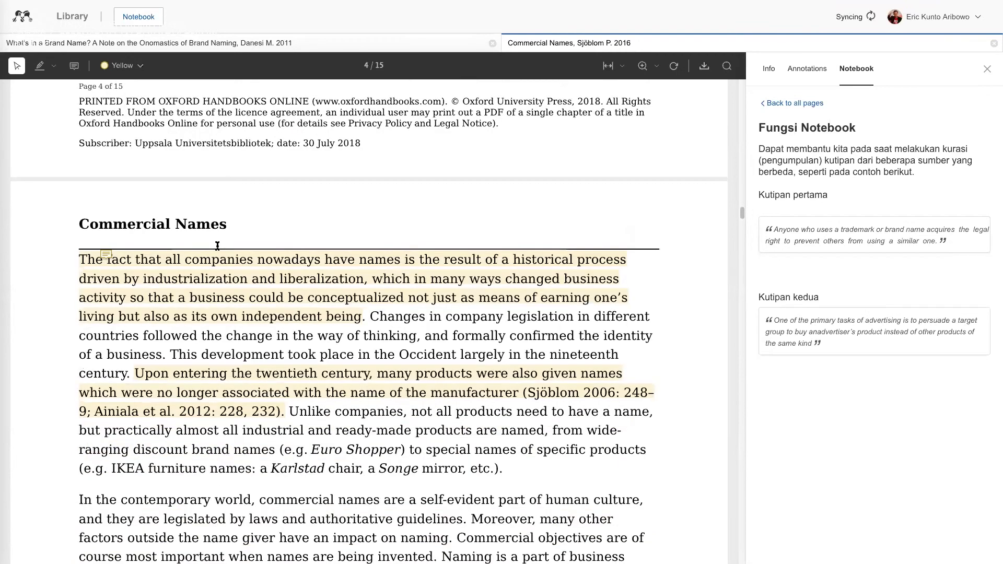
{"action": "scroll", "coordinate": [217, 246], "scroll_direction": "down", "scroll_amount": 2}
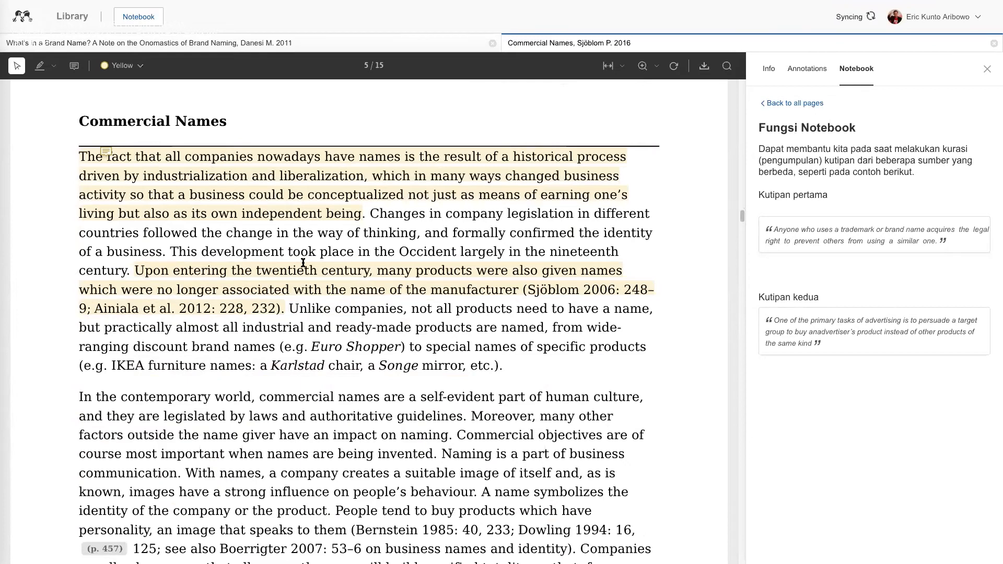
{"action": "scroll", "coordinate": [303, 263], "scroll_direction": "down", "scroll_amount": 3}
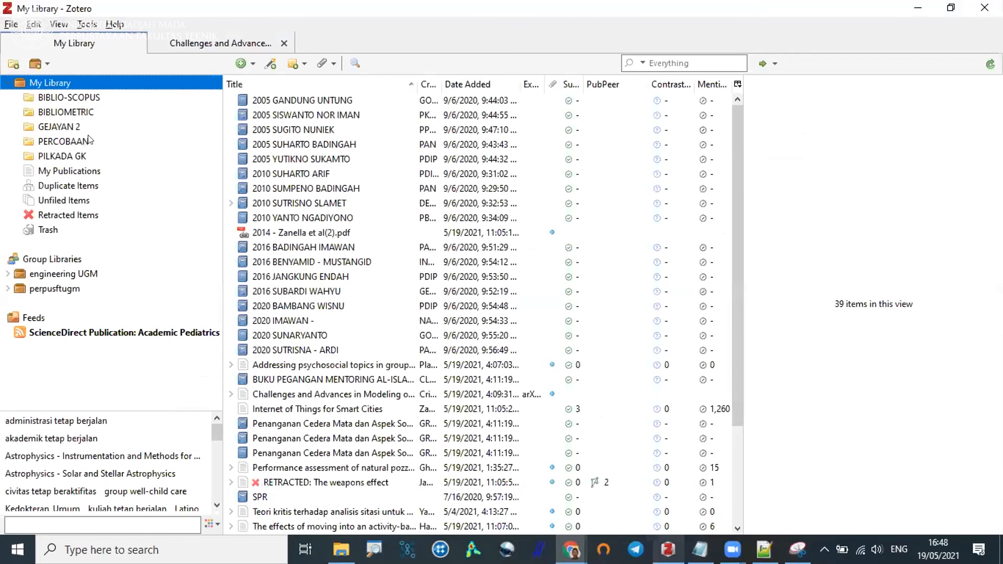
Switch to Zotero and show the General preferences with the Zotero PDF reader and new note editor option.
{"action": "left_click", "coordinate": [89, 139]}
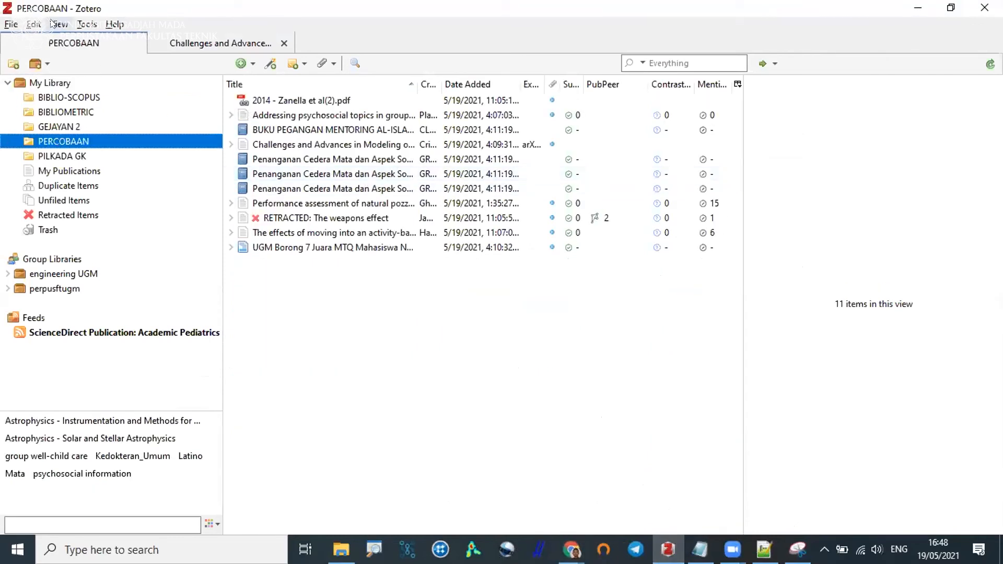
{"action": "left_click", "coordinate": [34, 24]}
{"action": "left_click", "coordinate": [38, 202]}
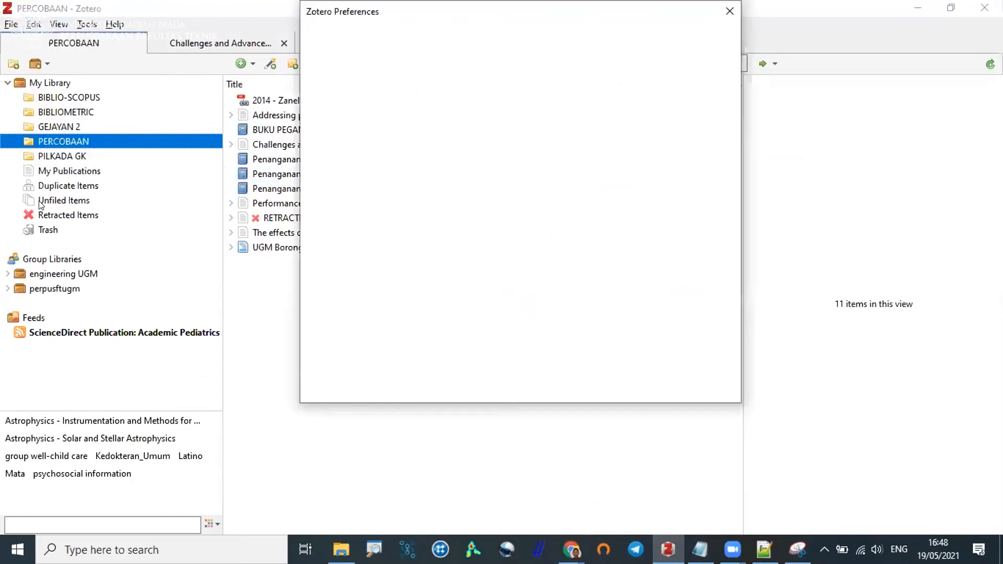
{"action": "left_click", "coordinate": [344, 41]}
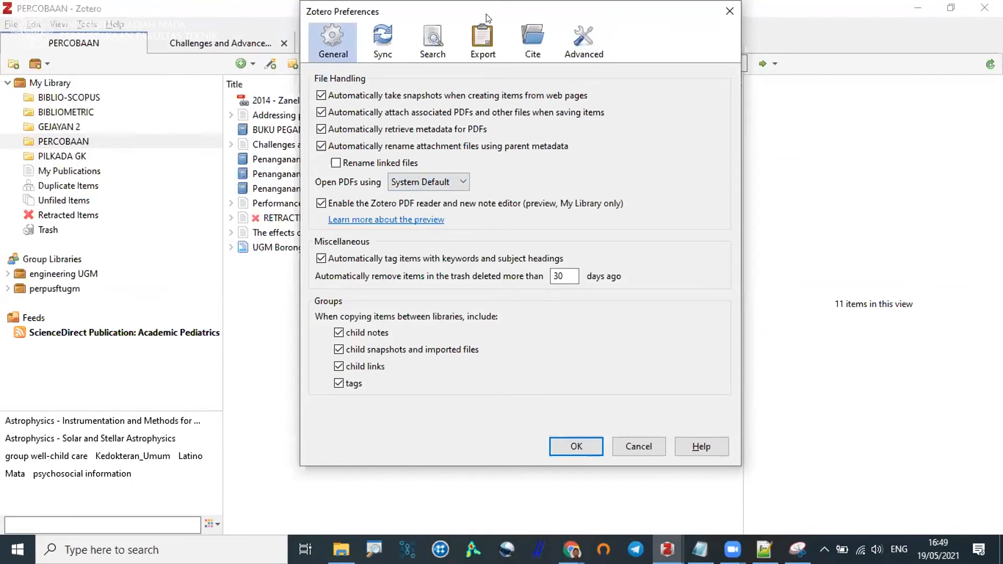
{"action": "left_click_drag", "start_coordinate": [485, 13], "coordinate": [486, 25]}
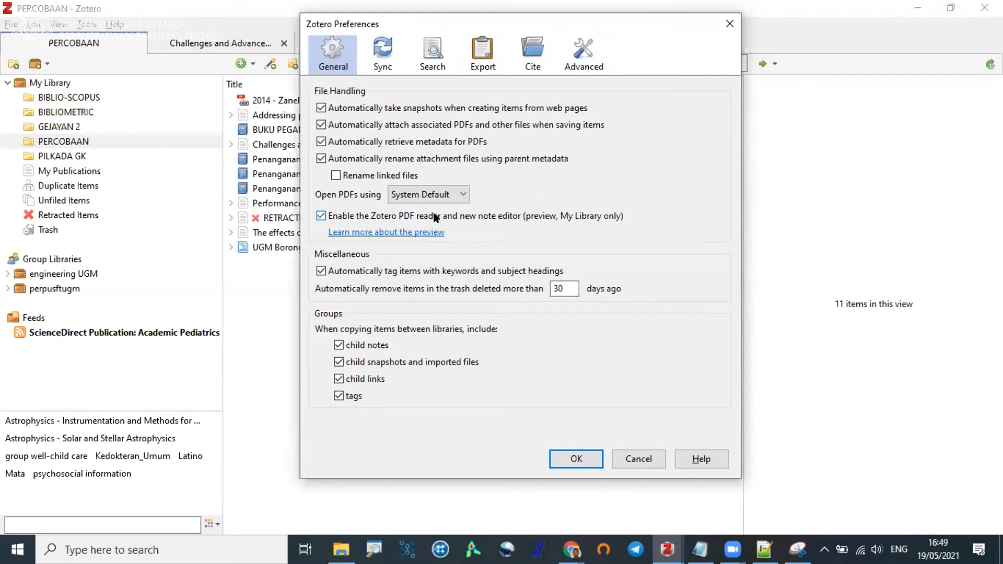
Try switching off the Zotero PDF reader and new note editor option, and leave the preferences without applying the change.
{"action": "left_click", "coordinate": [321, 216]}
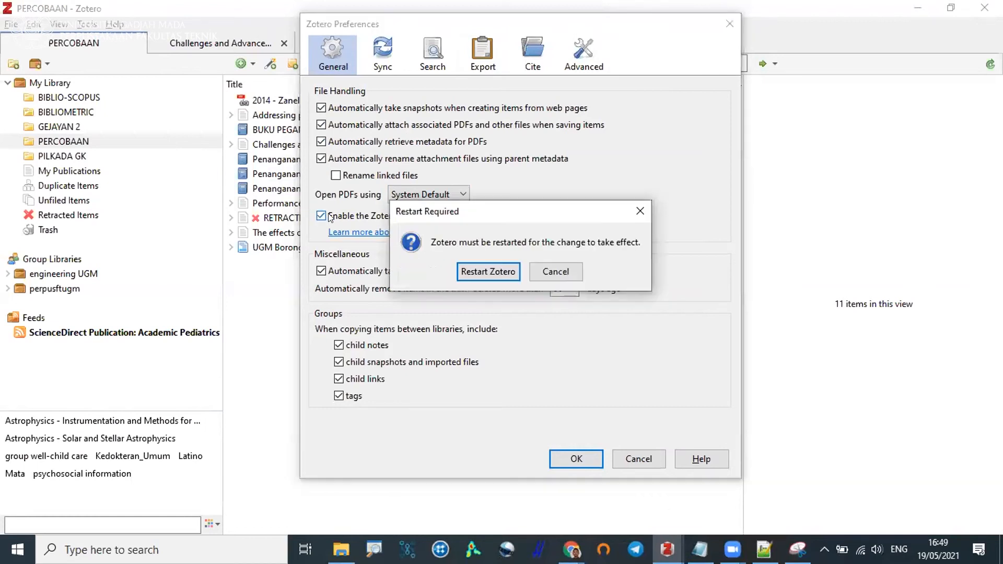
{"action": "left_click", "coordinate": [554, 267]}
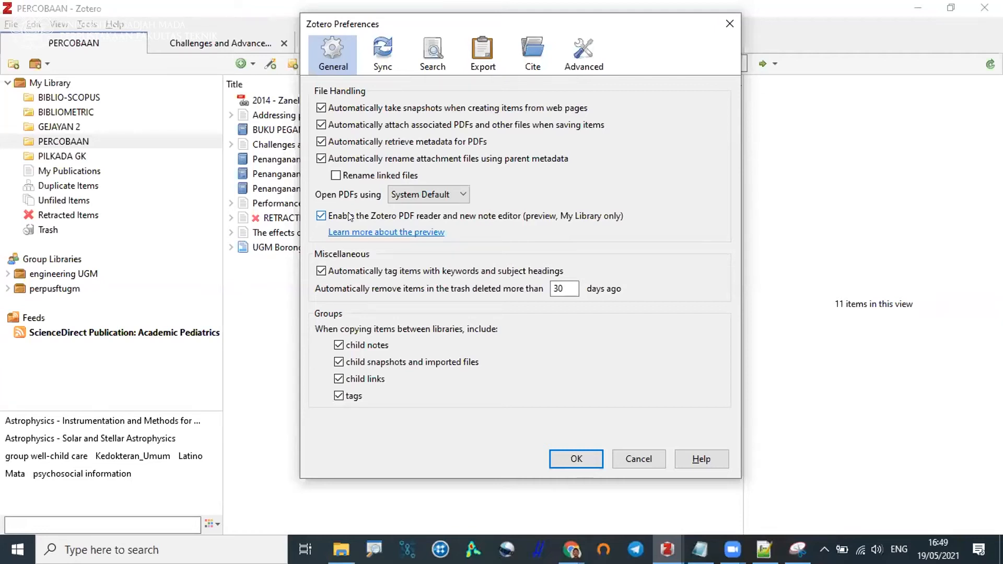
{"action": "left_click", "coordinate": [630, 454]}
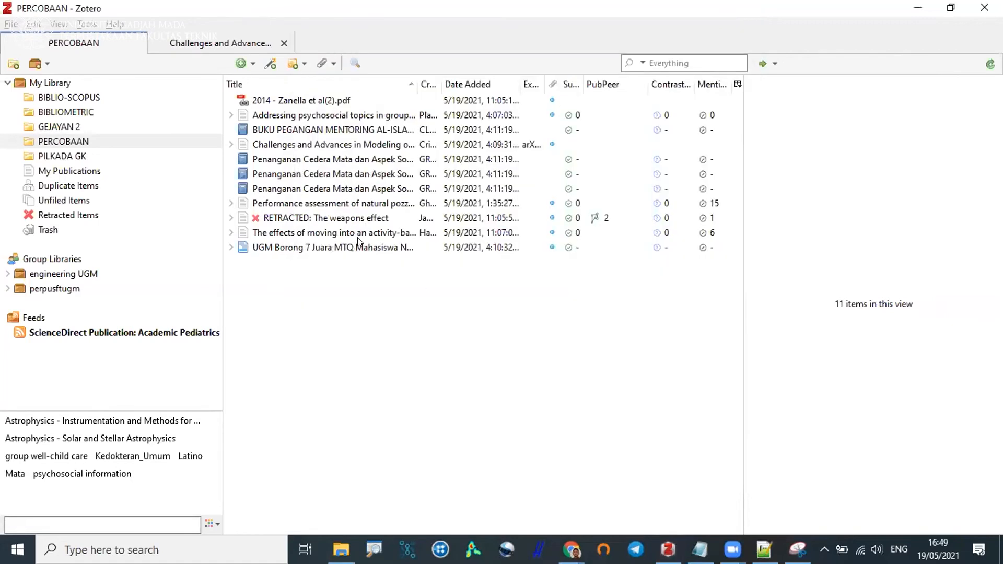
Open the PDF of the retracted article "The weapons effect" from the PERCOBAAN collection and look over its first page.
{"action": "left_click", "coordinate": [230, 205]}
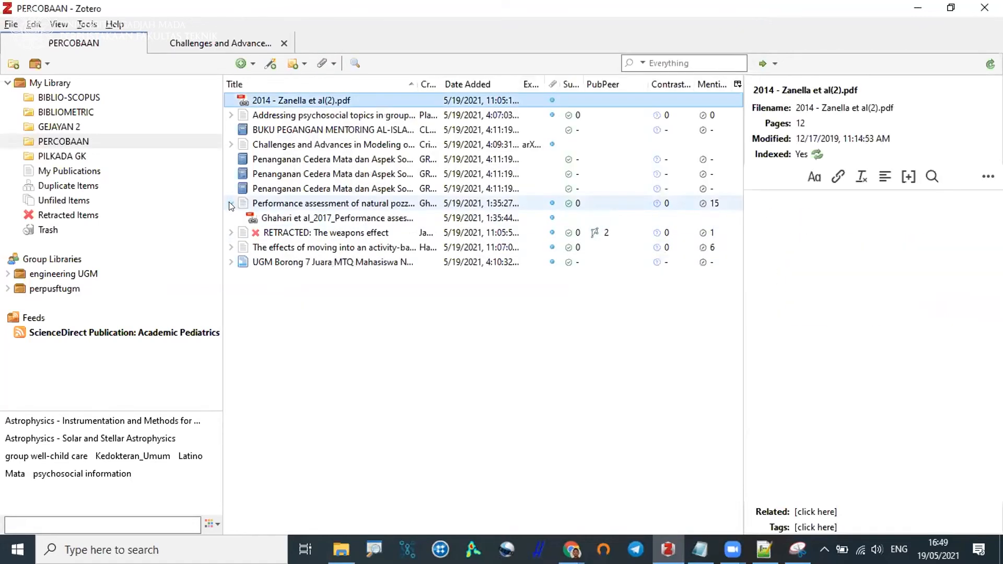
{"action": "double_click", "coordinate": [268, 233]}
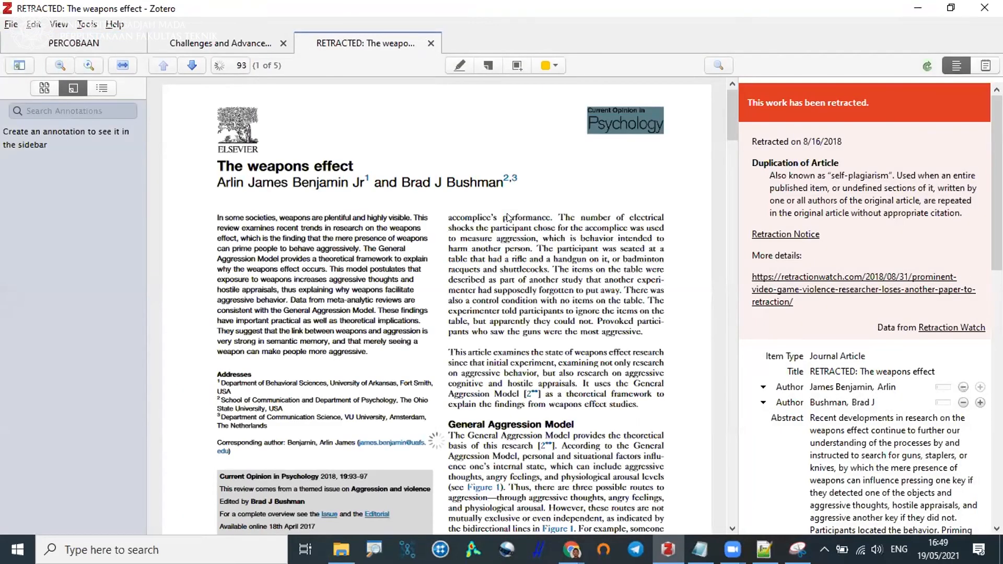
{"action": "scroll", "coordinate": [507, 217], "scroll_direction": "down", "scroll_amount": 5}
{"action": "scroll", "coordinate": [505, 208], "scroll_direction": "up", "scroll_amount": 5}
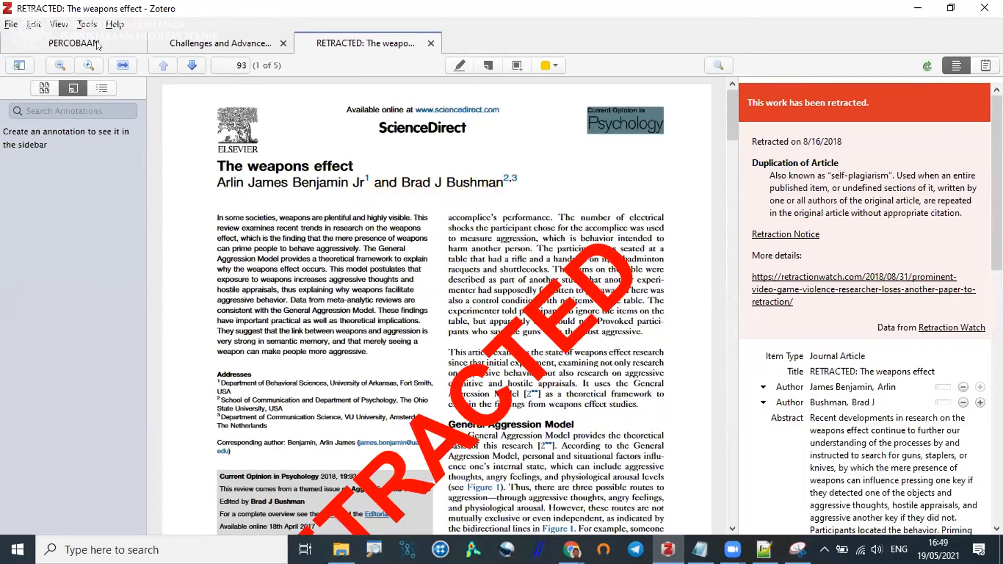
Open the "Challenges and Advances in Modeling of the Solar Atmosphere" PDF from PERCOBAAN and show the highlight colours for selected affiliation lines.
{"action": "left_click", "coordinate": [97, 44]}
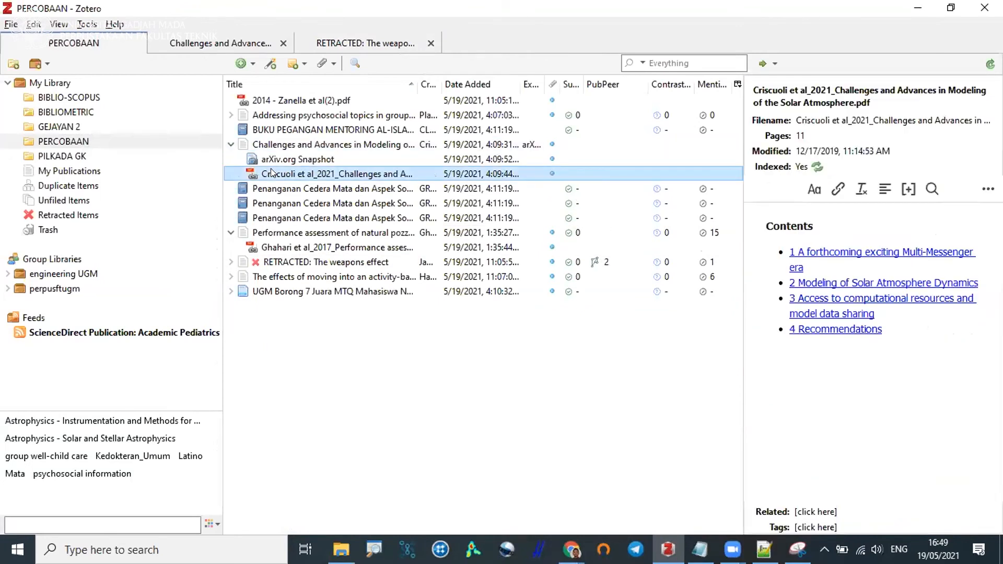
{"action": "double_click", "coordinate": [320, 177]}
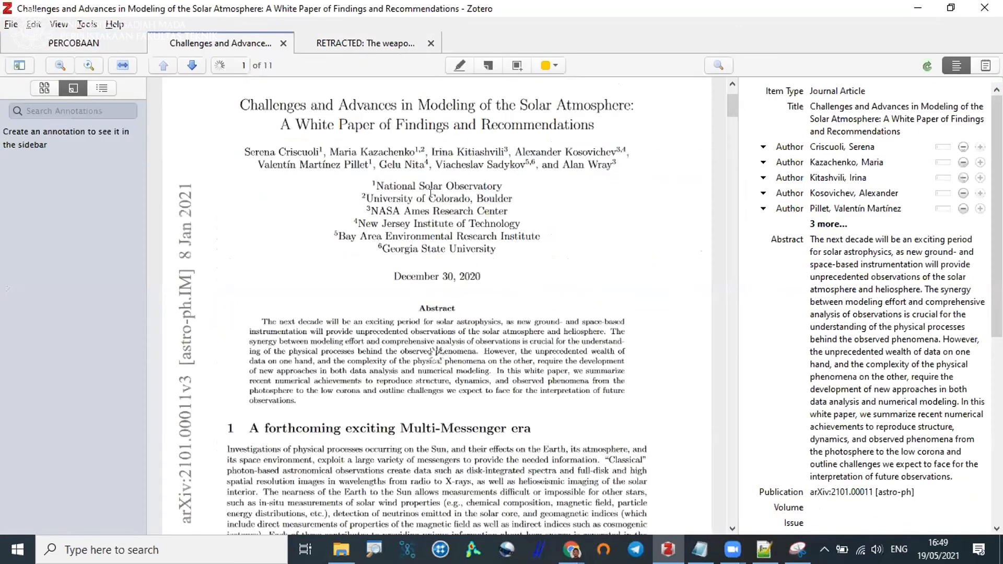
{"action": "left_click_drag", "start_coordinate": [474, 249], "coordinate": [429, 199]}
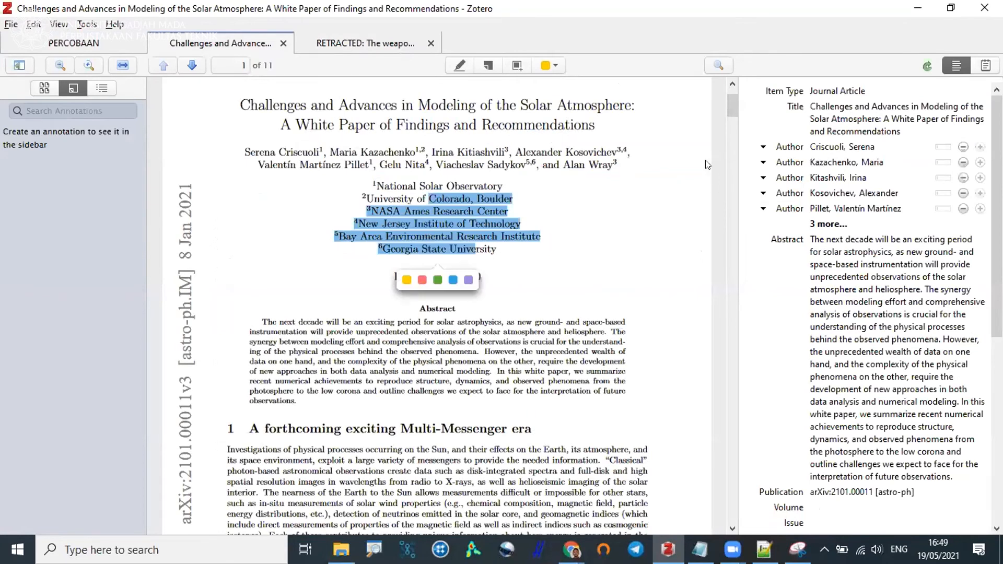
{"action": "left_click", "coordinate": [556, 229]}
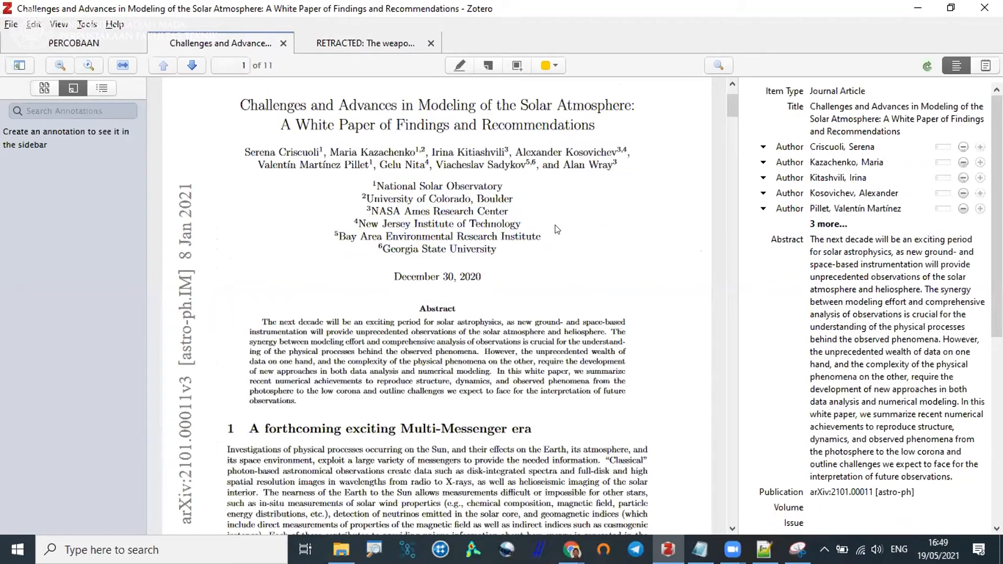
Highlight in yellow the section 1 text from "Investigations of physical processes" to "imaging of the solar interior".
{"action": "scroll", "coordinate": [557, 229], "scroll_direction": "down", "scroll_amount": 5}
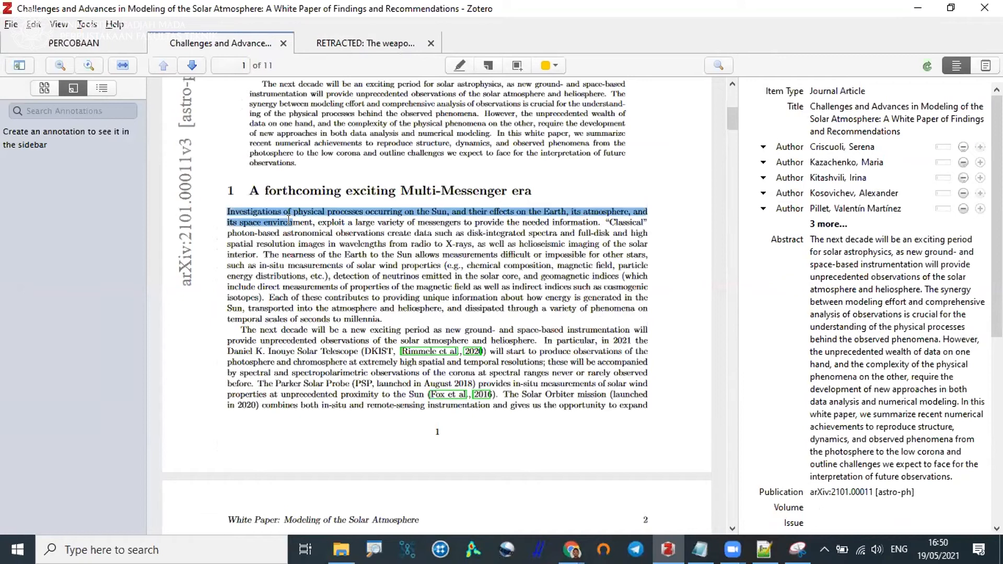
{"action": "left_click_drag", "start_coordinate": [253, 247], "coordinate": [255, 254]}
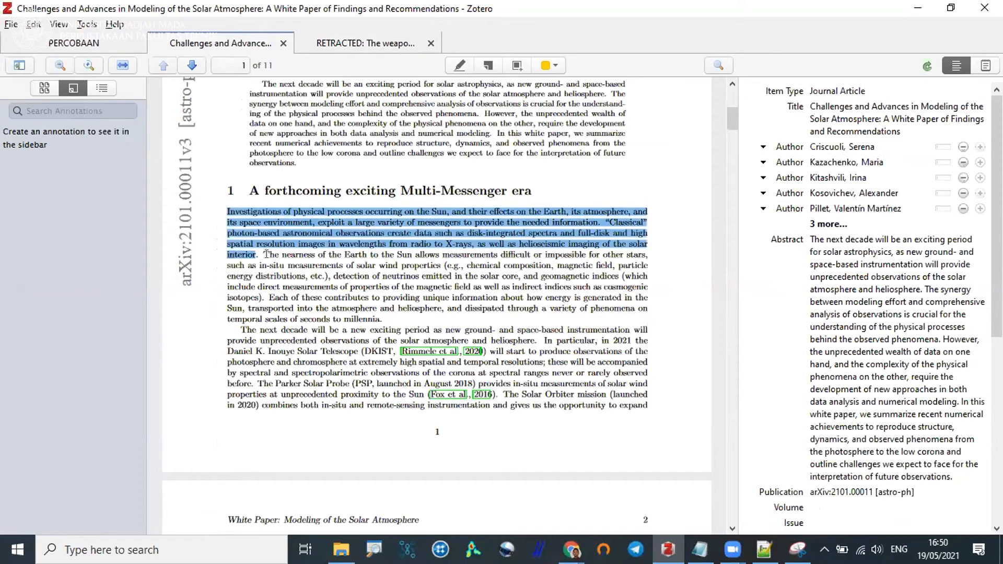
{"action": "left_click", "coordinate": [327, 267]}
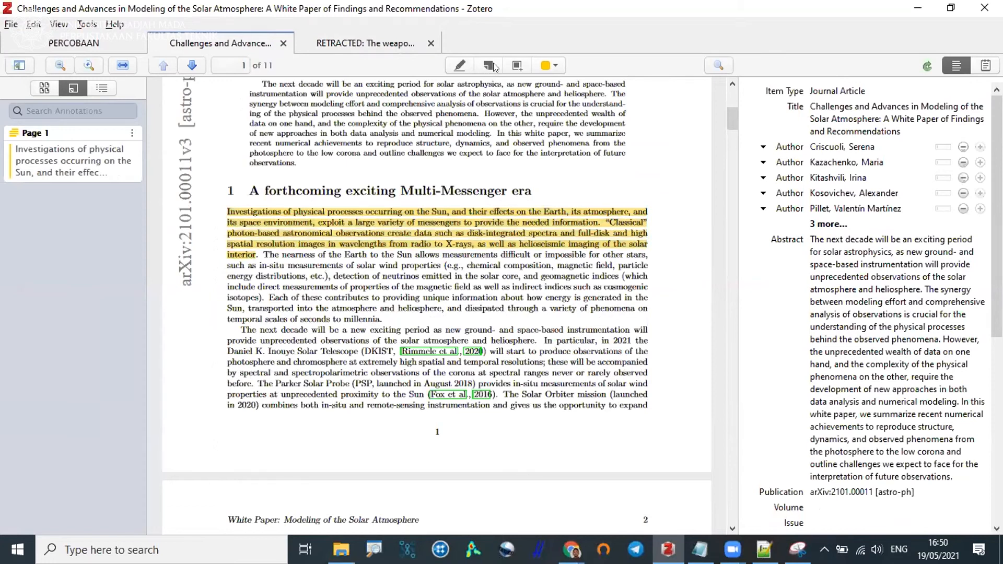
Show the colour and delete options for the page 1 highlight and expand its annotation entry to the full text.
{"action": "right_click", "coordinate": [415, 219]}
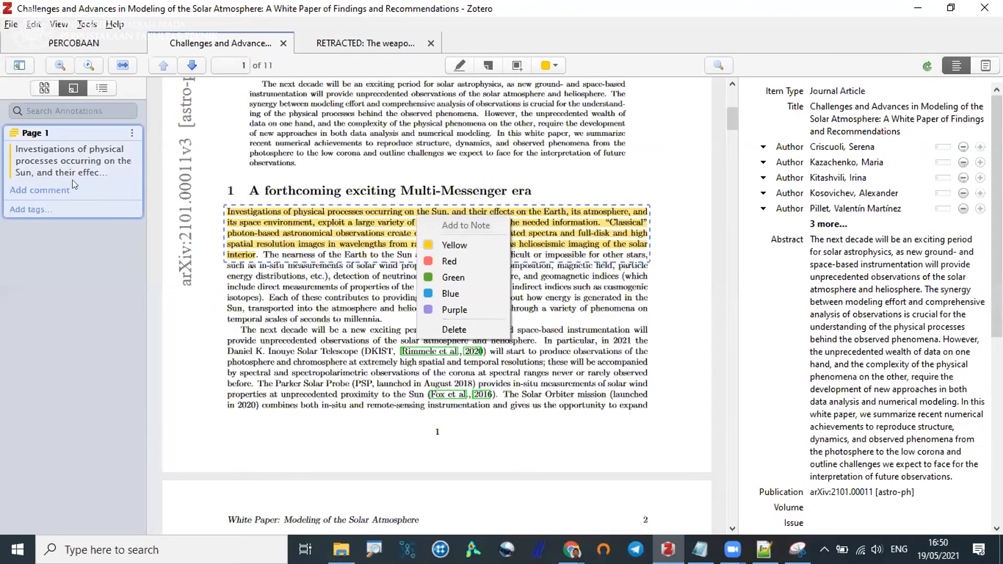
{"action": "left_click", "coordinate": [62, 166]}
{"action": "left_click", "coordinate": [62, 166]}
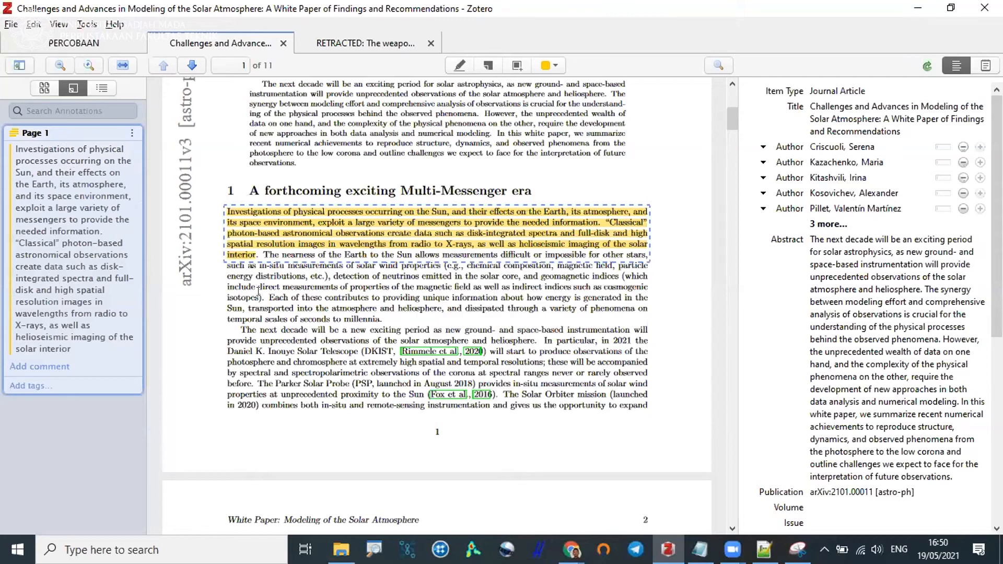
{"action": "left_click", "coordinate": [326, 264]}
Add a sticky note with the comment "Ini catatan" at the start of the paragraph "The next decade will be" on page 1.
{"action": "scroll", "coordinate": [372, 255], "scroll_direction": "down", "scroll_amount": 2}
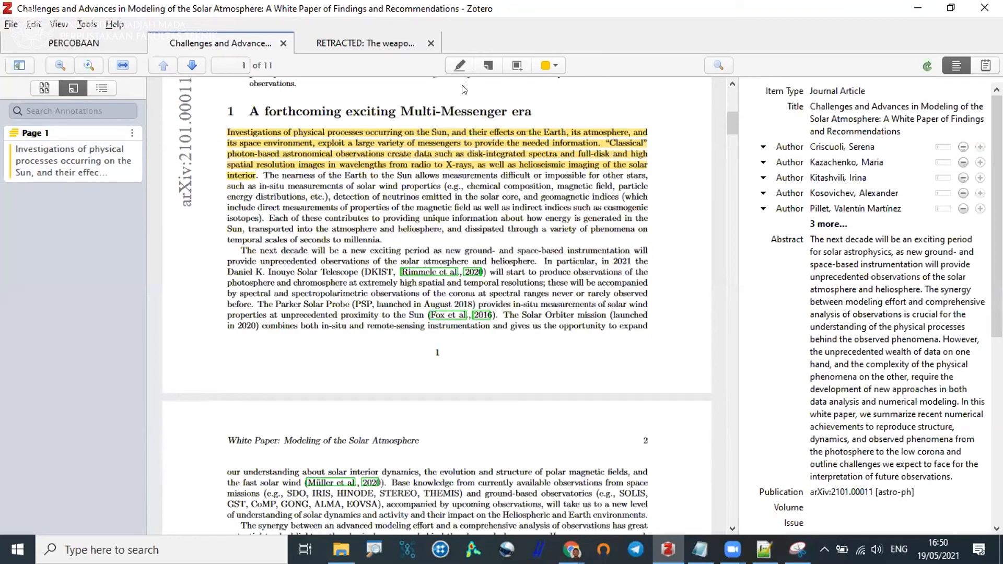
{"action": "left_click", "coordinate": [487, 66]}
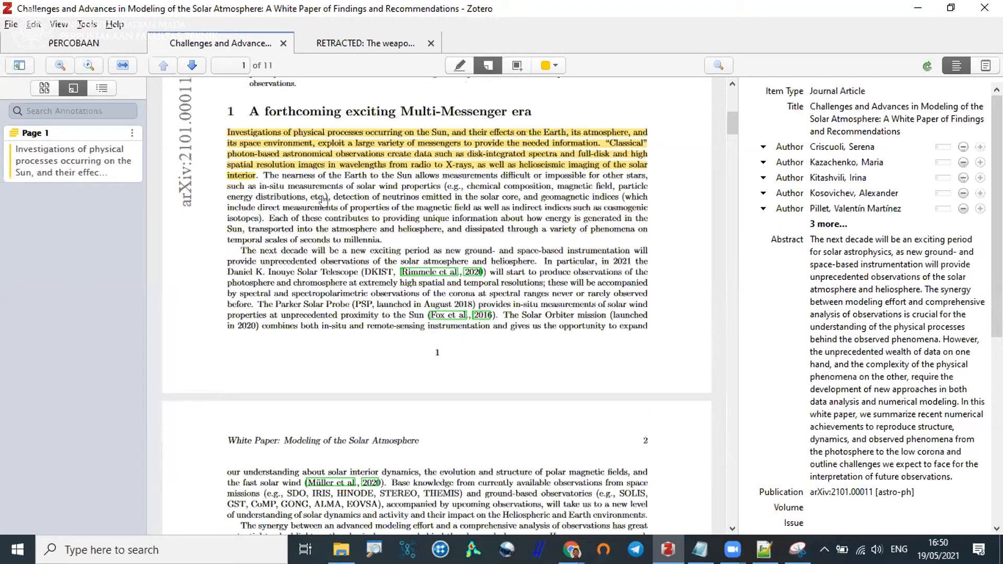
{"action": "left_click", "coordinate": [240, 249]}
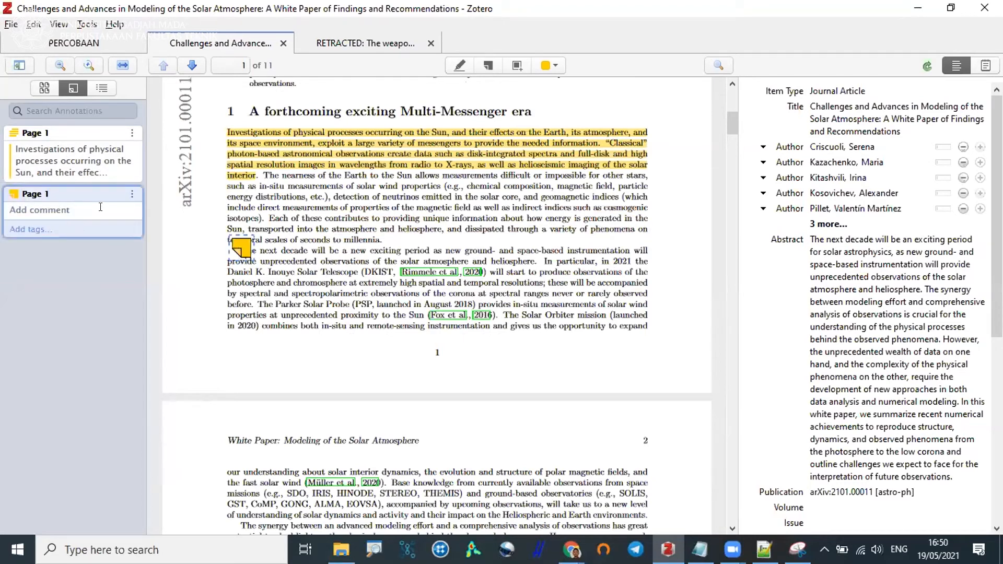
{"action": "type", "text": "Ini catataan"}
{"action": "key", "text": "Left"}
{"action": "key", "text": "BackSpace"}
Add the tag "tag1" to the sticky note.
{"action": "left_click", "coordinate": [37, 228]}
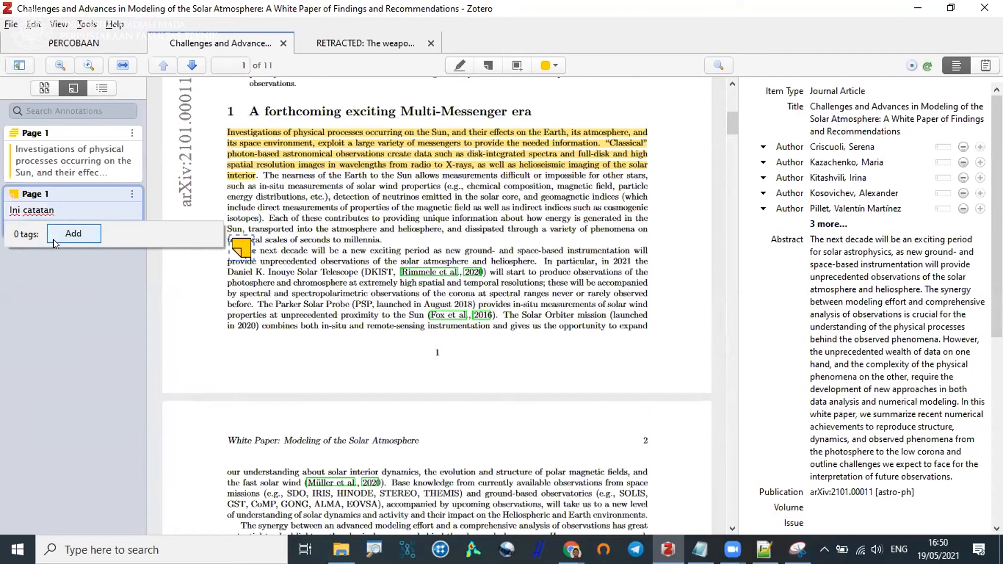
{"action": "left_click", "coordinate": [56, 243]}
{"action": "type", "text": "tag1"}
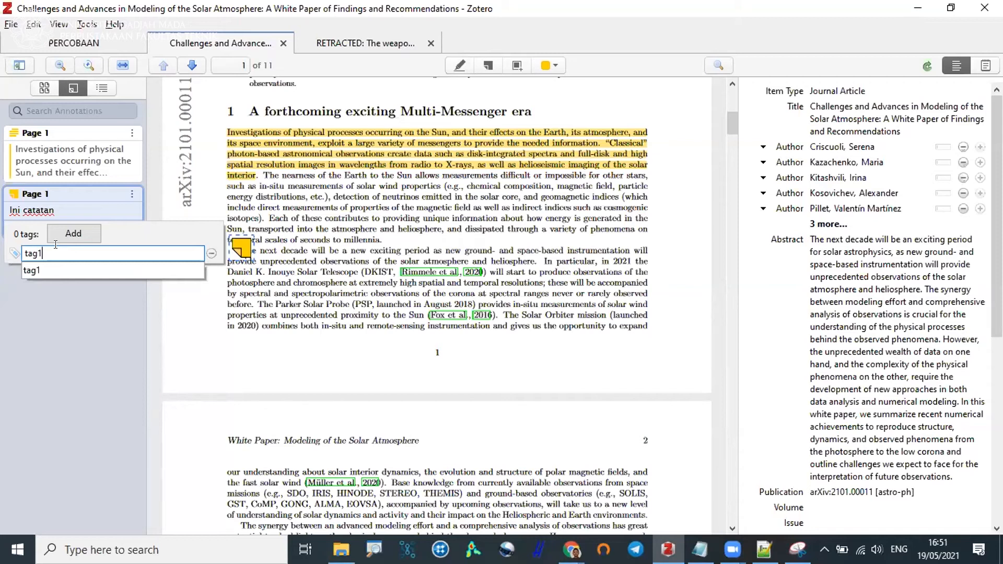
{"action": "key", "text": "Return"}
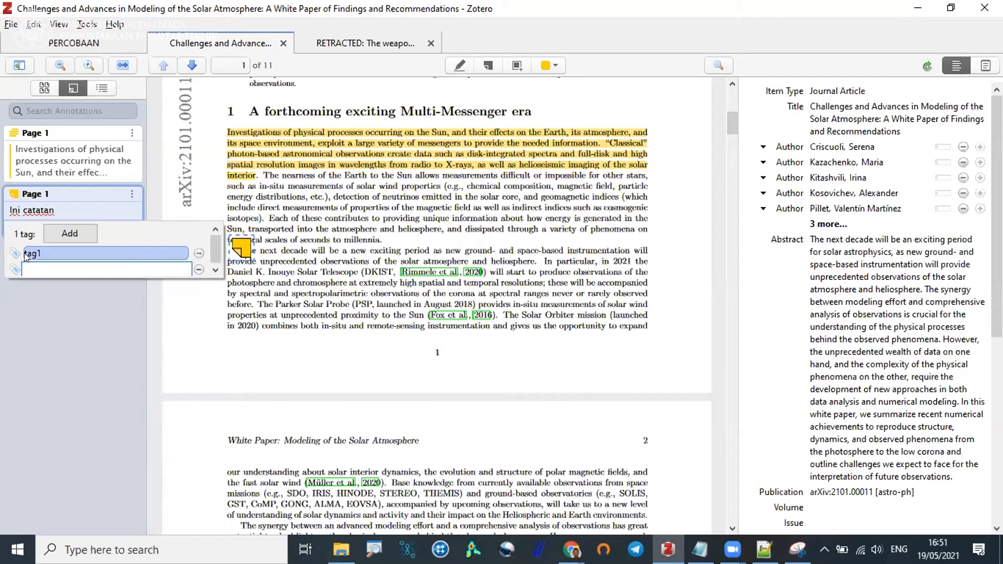
{"action": "left_click", "coordinate": [78, 363]}
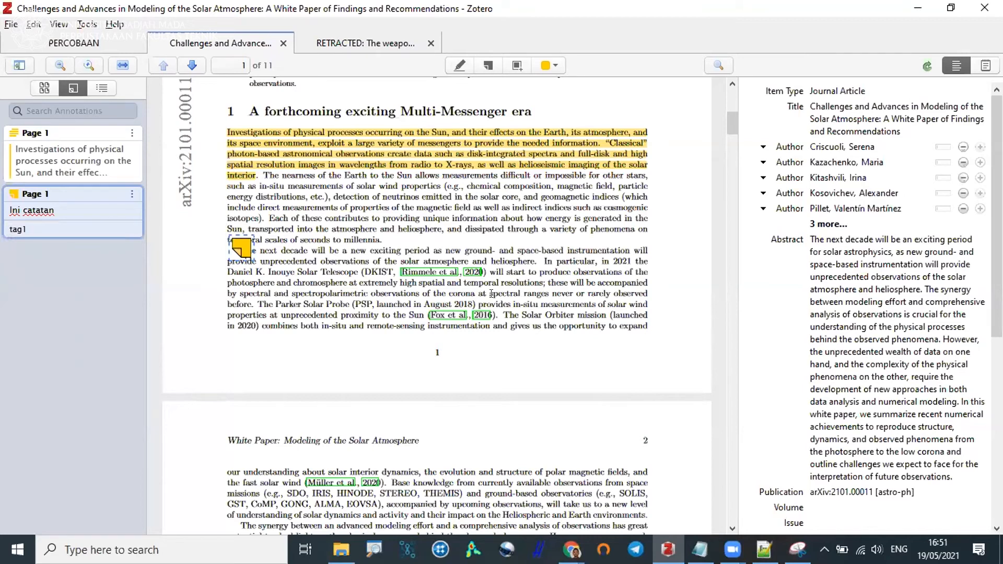
Create an item note from the PDF's annotations.
{"action": "left_click", "coordinate": [984, 65]}
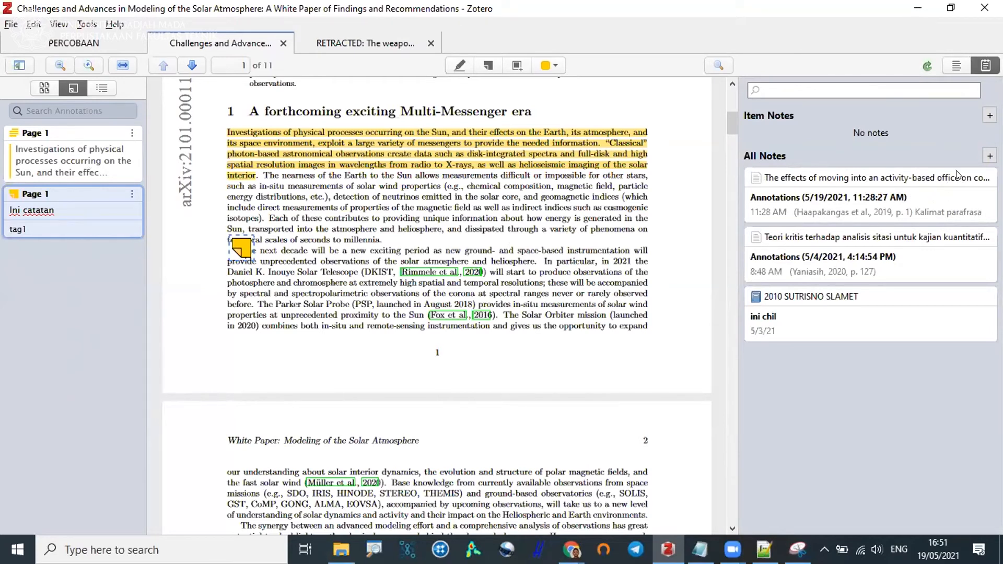
{"action": "left_click", "coordinate": [989, 115]}
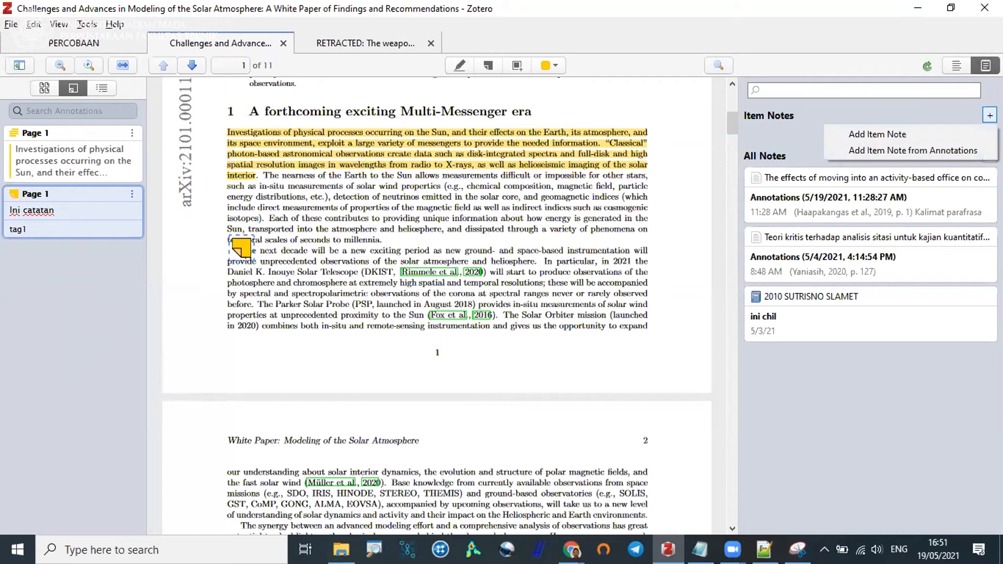
{"action": "left_click", "coordinate": [969, 150]}
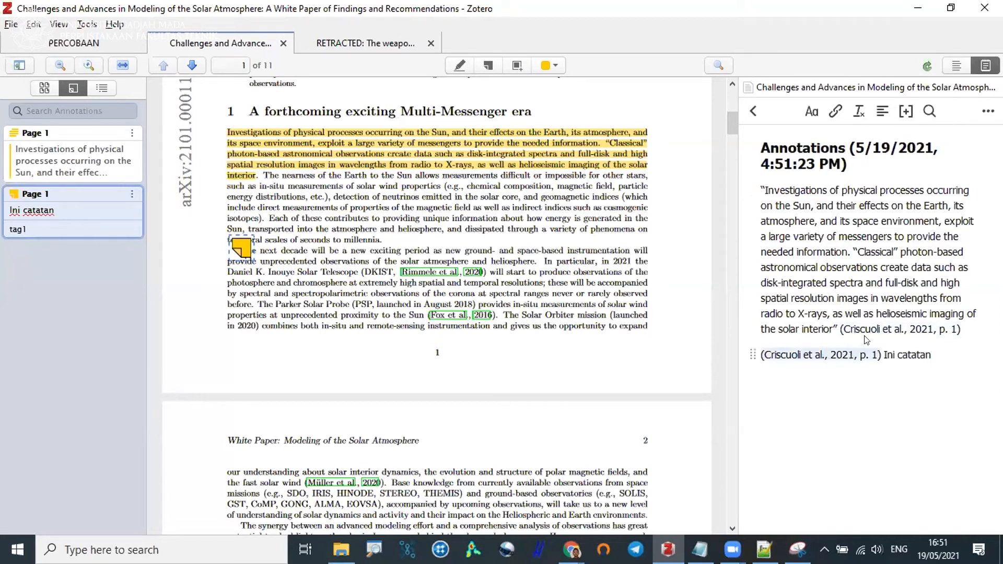
Use the citations and quoted passage in the annotations note to jump to the matching places on page 1 of the PDF.
{"action": "left_click", "coordinate": [815, 359]}
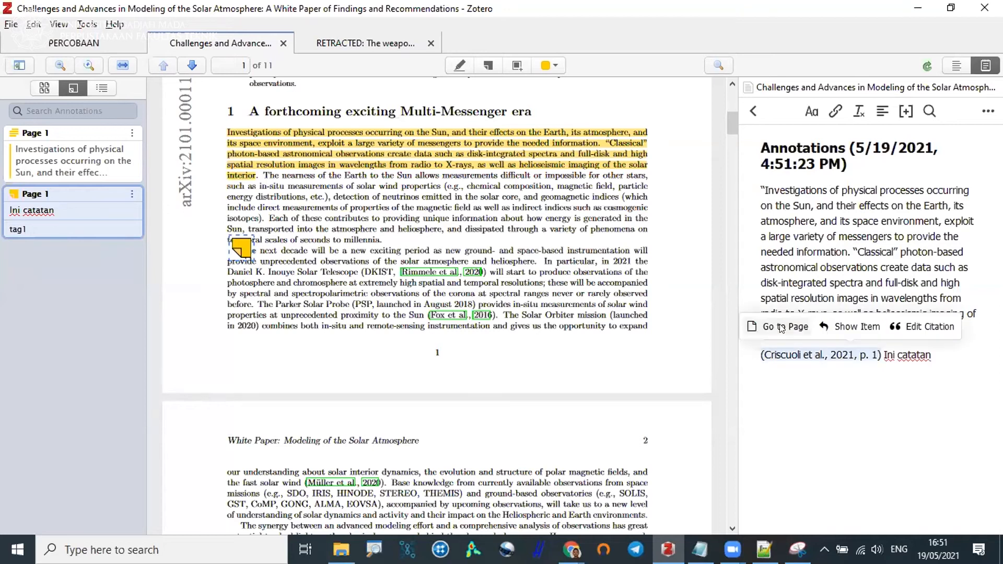
{"action": "scroll", "coordinate": [380, 381], "scroll_direction": "up", "scroll_amount": 6}
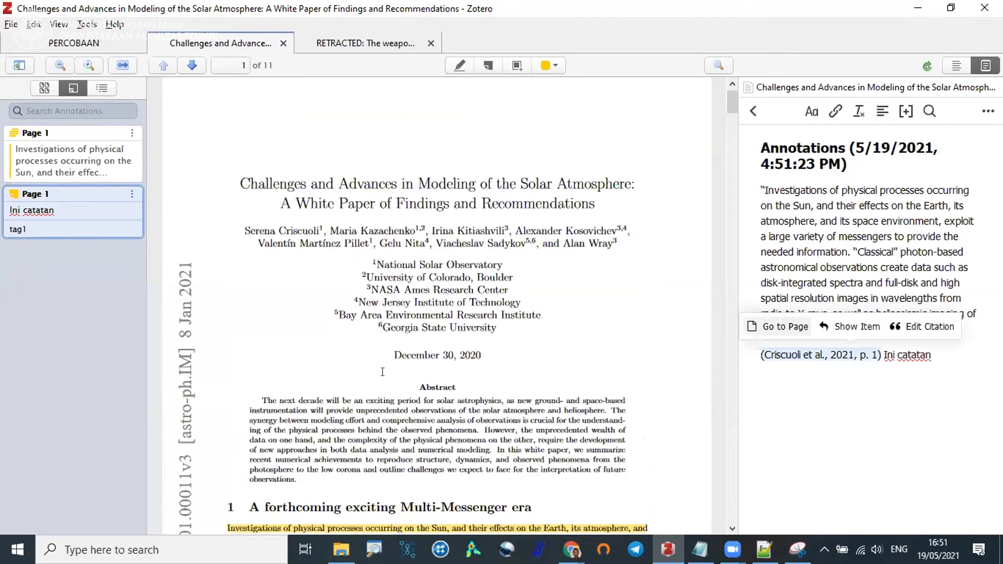
{"action": "left_click", "coordinate": [887, 268]}
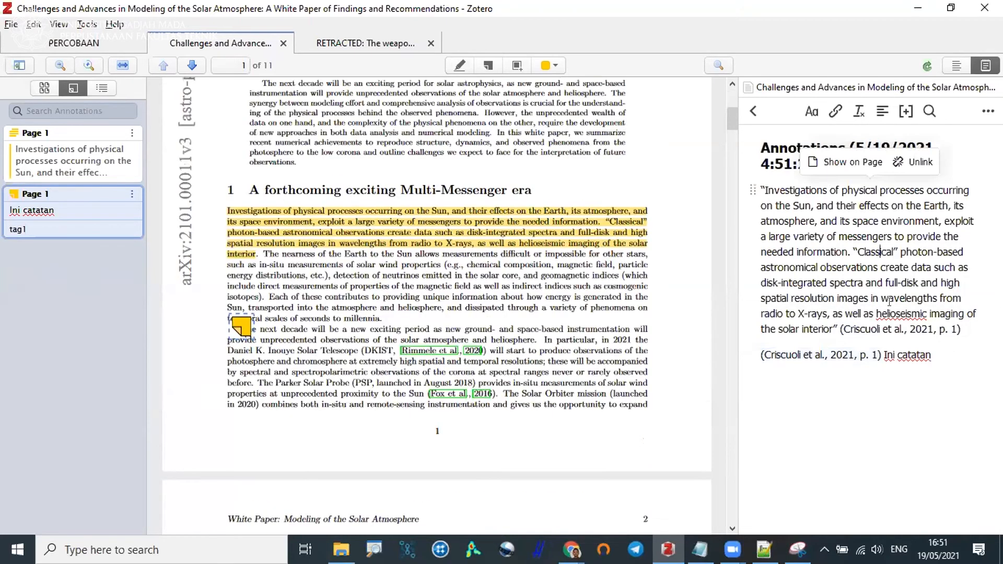
{"action": "left_click", "coordinate": [887, 330]}
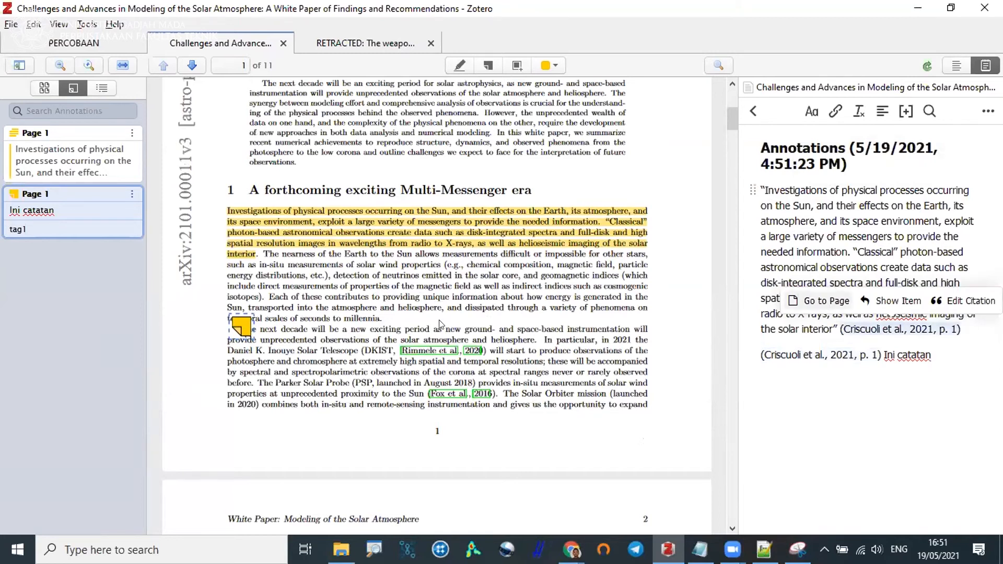
{"action": "scroll", "coordinate": [417, 253], "scroll_direction": "up", "scroll_amount": 5}
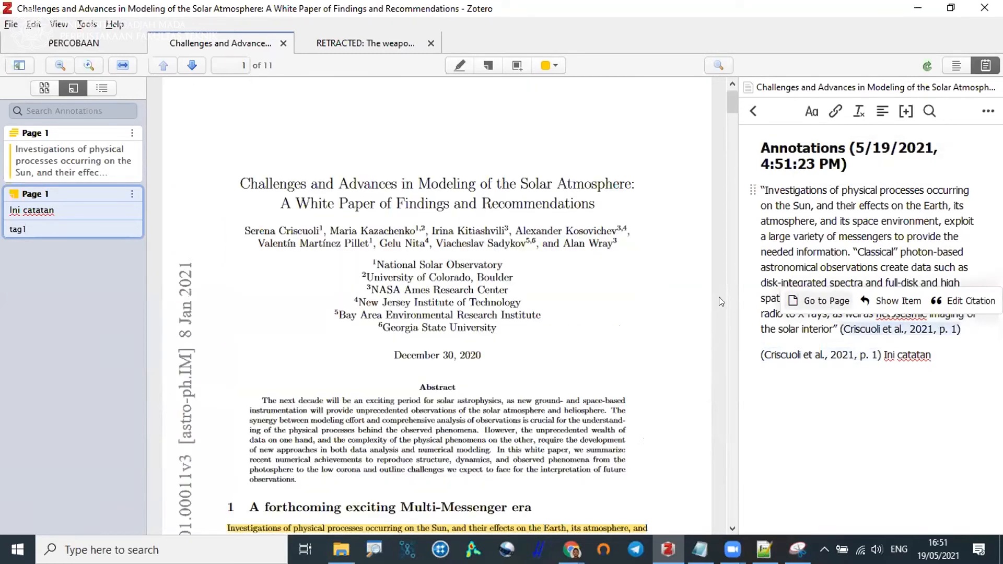
{"action": "left_click", "coordinate": [815, 232]}
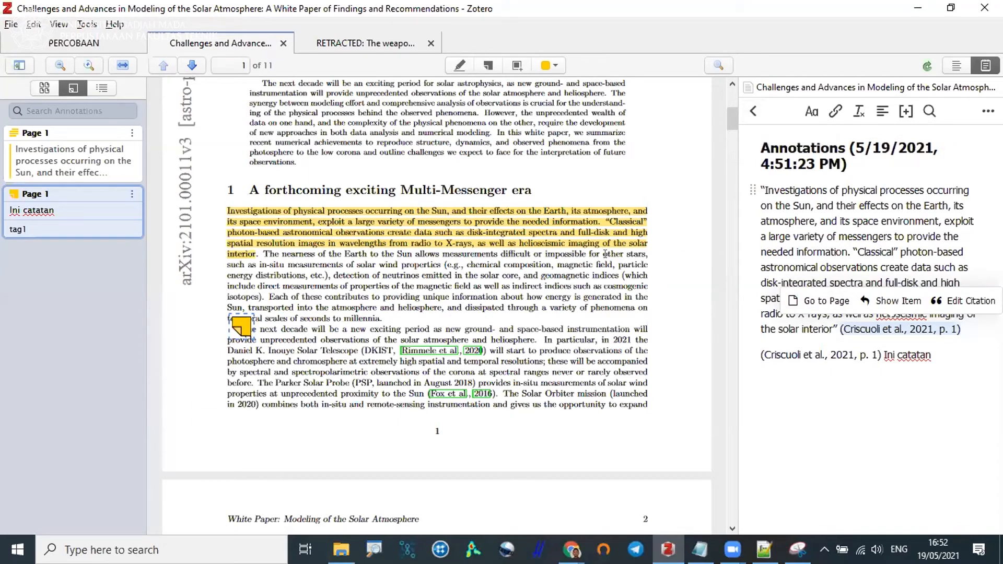
{"action": "scroll", "coordinate": [605, 254], "scroll_direction": "up", "scroll_amount": 6}
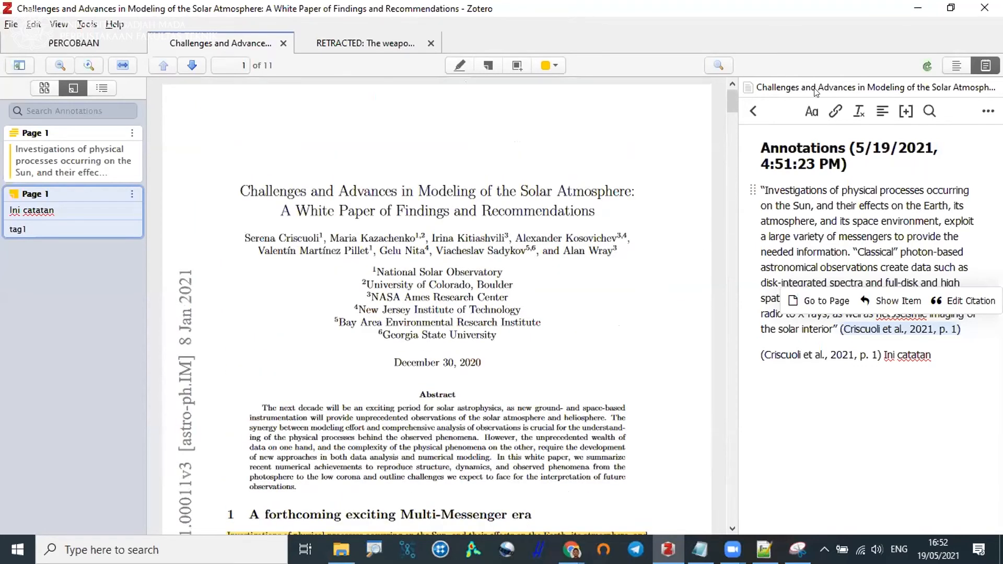
Return to the notes list and review the highlighted passage and sticky note on page 1.
{"action": "left_click", "coordinate": [753, 112]}
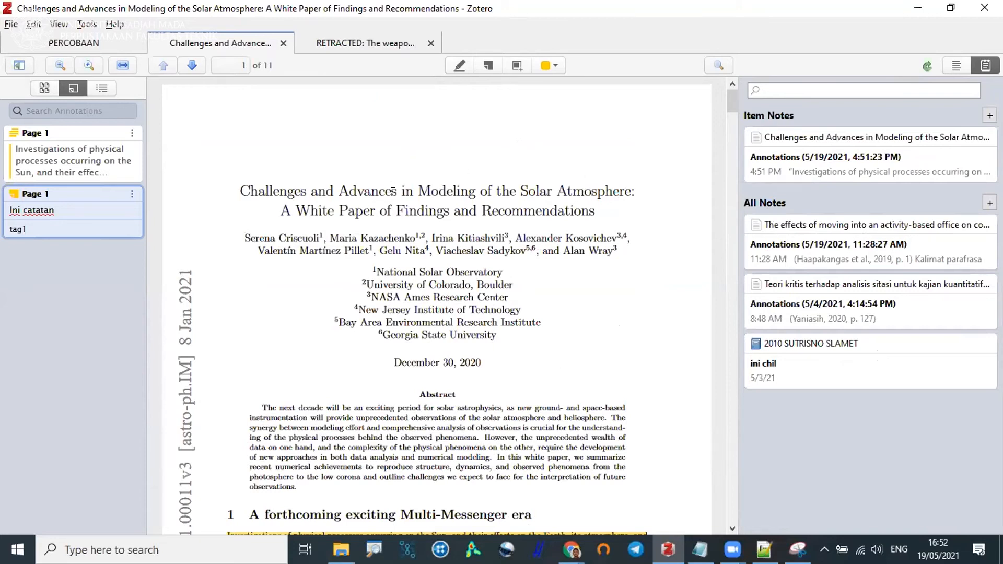
{"action": "scroll", "coordinate": [392, 184], "scroll_direction": "down", "scroll_amount": 3}
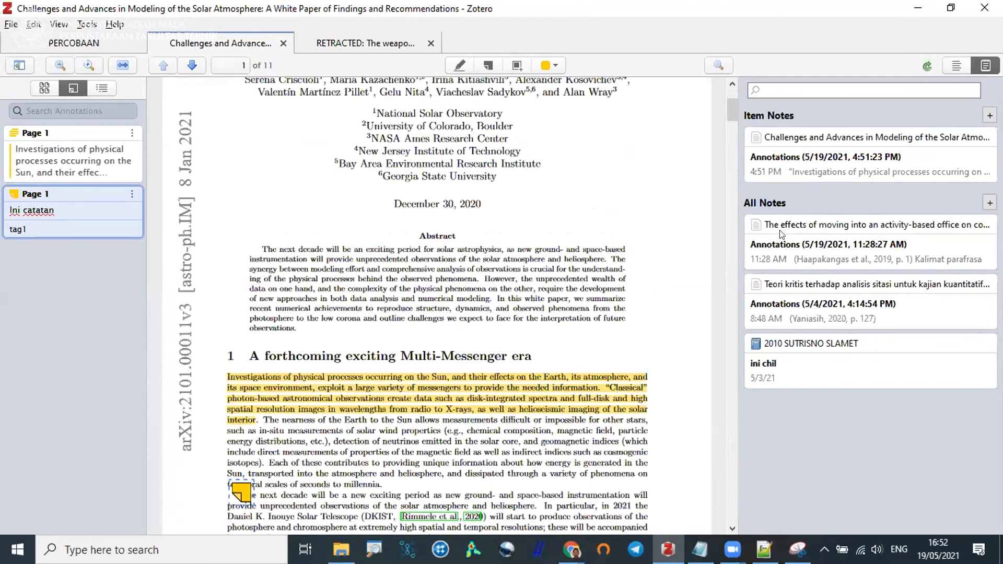
{"action": "scroll", "coordinate": [804, 235], "scroll_direction": "down", "scroll_amount": 2}
{"action": "scroll", "coordinate": [558, 206], "scroll_direction": "down", "scroll_amount": 3}
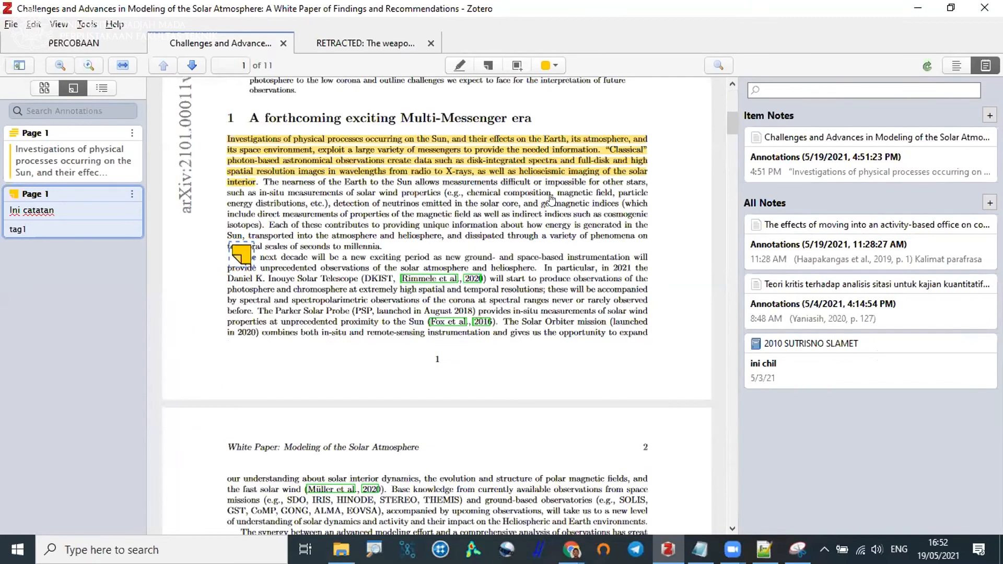
{"action": "scroll", "coordinate": [522, 195], "scroll_direction": "up", "scroll_amount": 1}
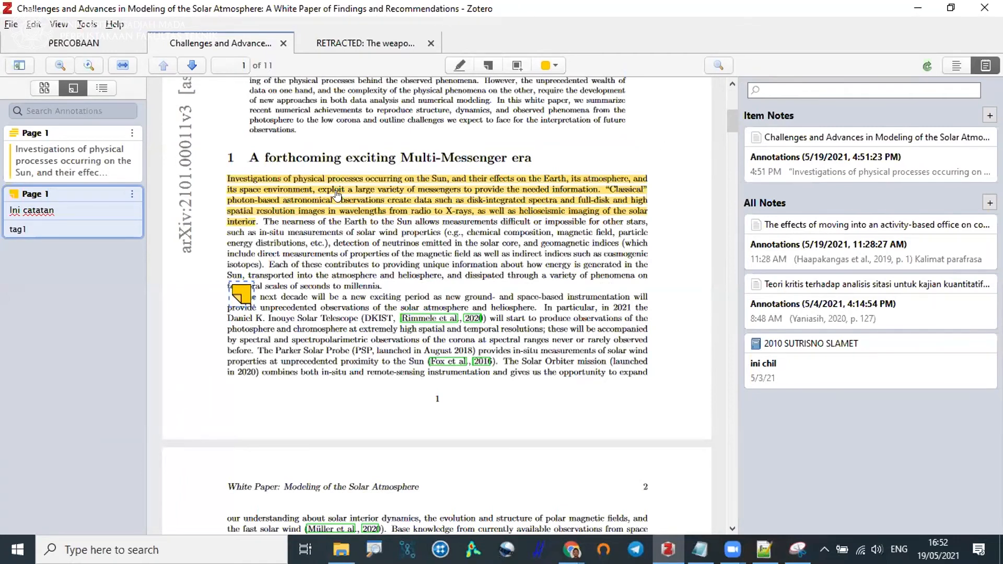
{"action": "scroll", "coordinate": [336, 195], "scroll_direction": "up", "scroll_amount": 3}
{"action": "scroll", "coordinate": [337, 195], "scroll_direction": "up", "scroll_amount": 5}
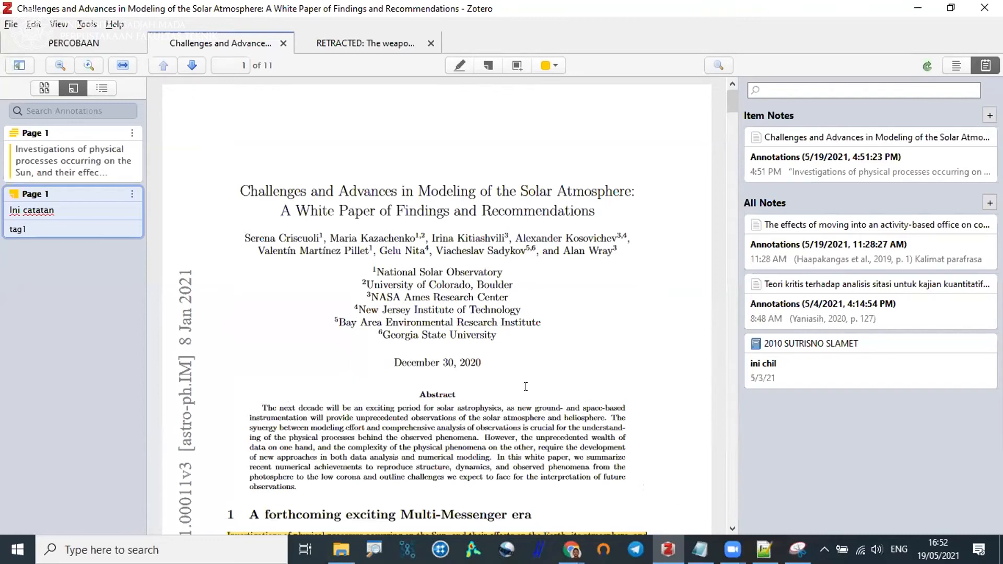
{"action": "scroll", "coordinate": [358, 230], "scroll_direction": "down", "scroll_amount": 6}
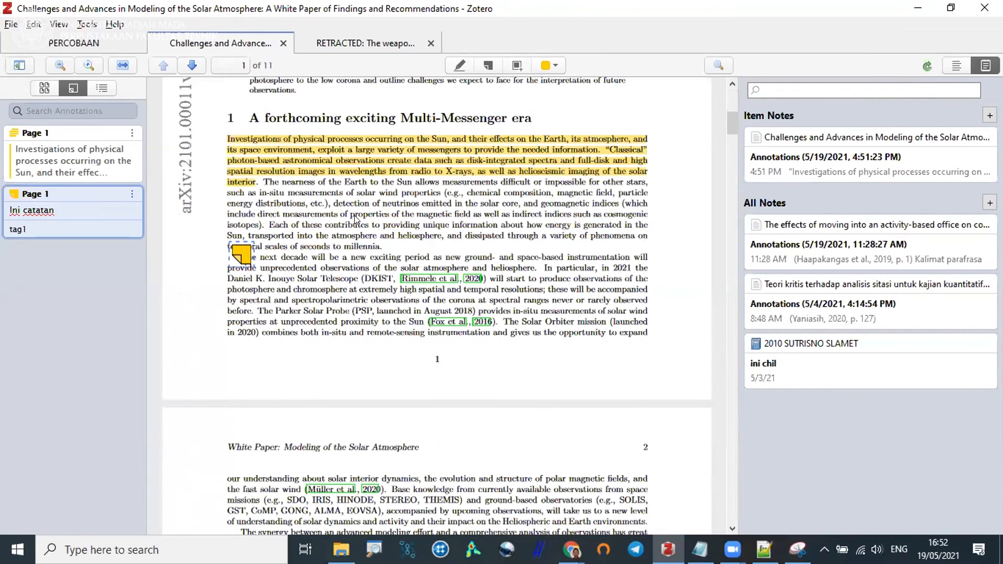
Place a sticky note on the dark granular image of Figure 1 on page 3 of the PDF.
{"action": "scroll", "coordinate": [299, 195], "scroll_direction": "down", "scroll_amount": 15}
{"action": "right_click", "coordinate": [356, 219]}
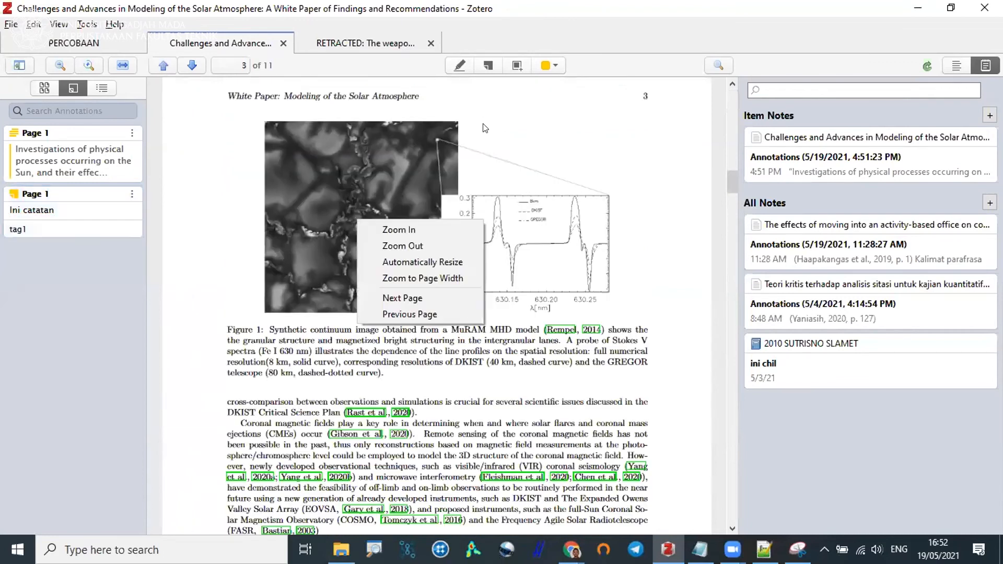
{"action": "left_click", "coordinate": [488, 69]}
{"action": "scroll", "coordinate": [413, 283], "scroll_direction": "up", "scroll_amount": 3}
{"action": "scroll", "coordinate": [414, 283], "scroll_direction": "down", "scroll_amount": 2}
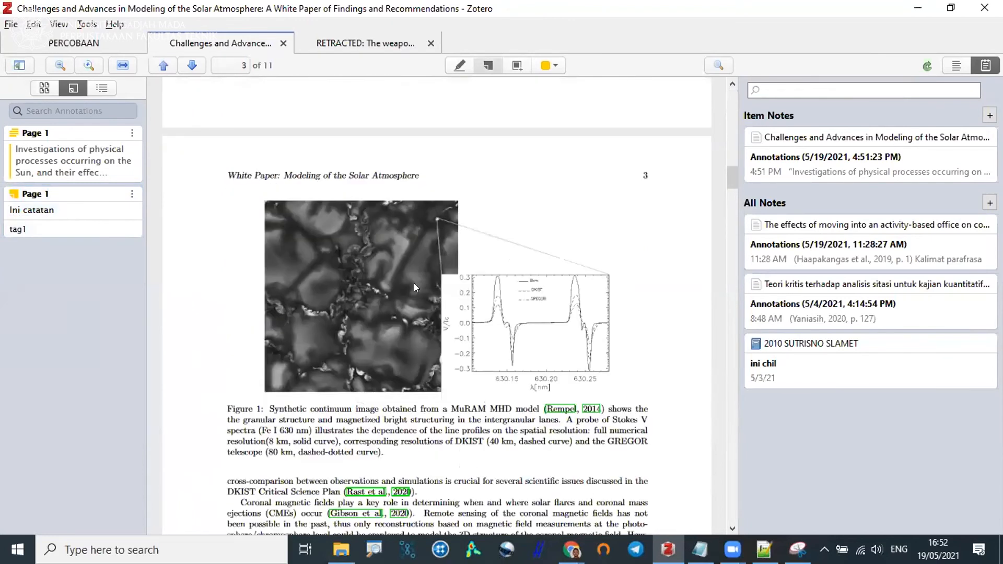
{"action": "left_click", "coordinate": [342, 182]}
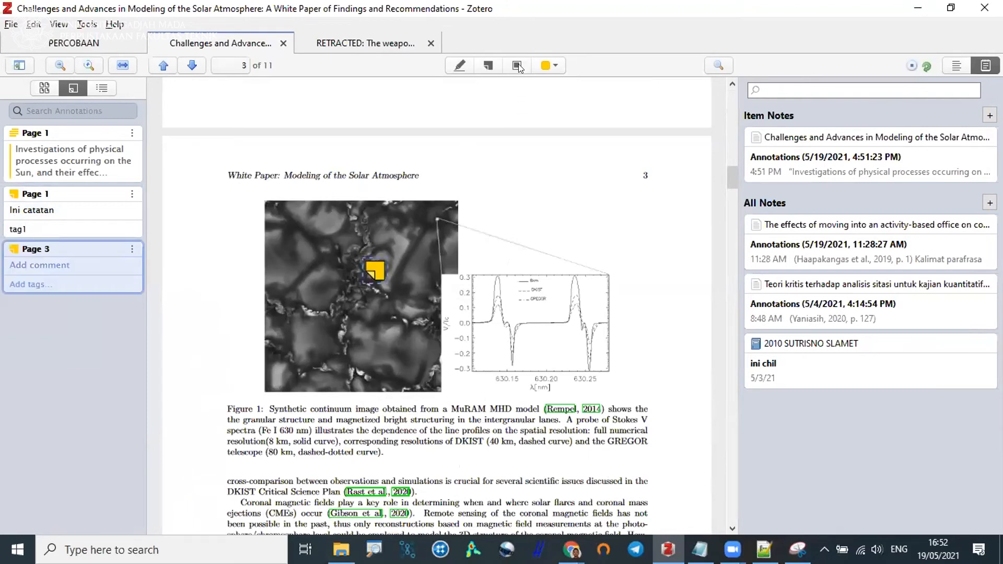
Capture most of Figure 1 on page 3, including the start of its caption, as an area annotation and open its comment for editing.
{"action": "left_click_drag", "start_coordinate": [252, 192], "coordinate": [524, 465]}
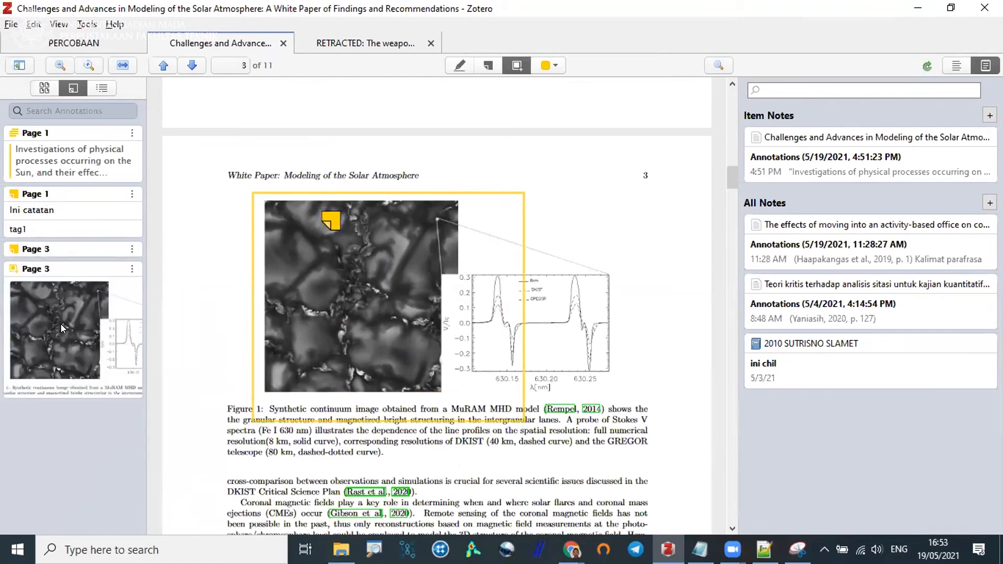
{"action": "left_click", "coordinate": [68, 330]}
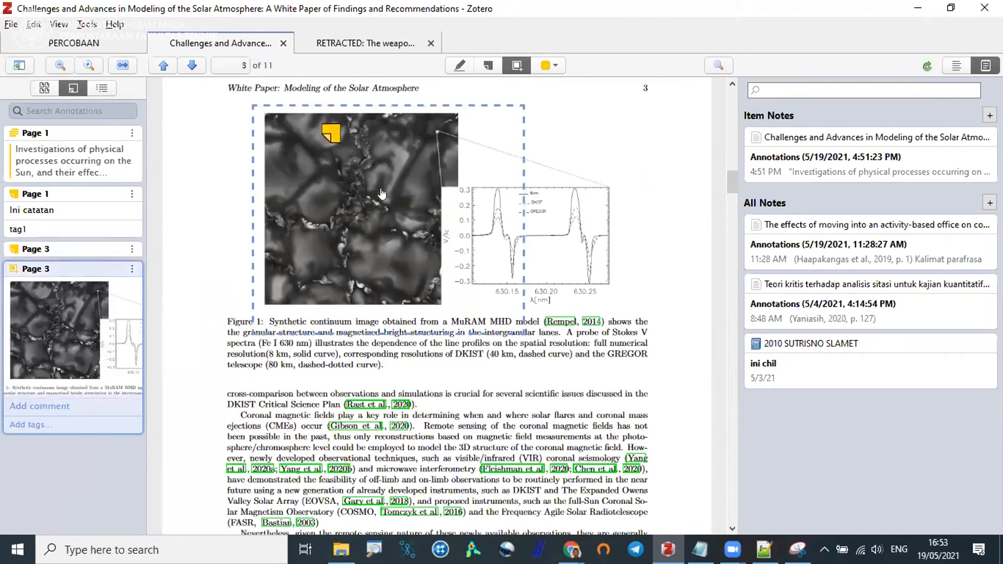
{"action": "left_click", "coordinate": [22, 407]}
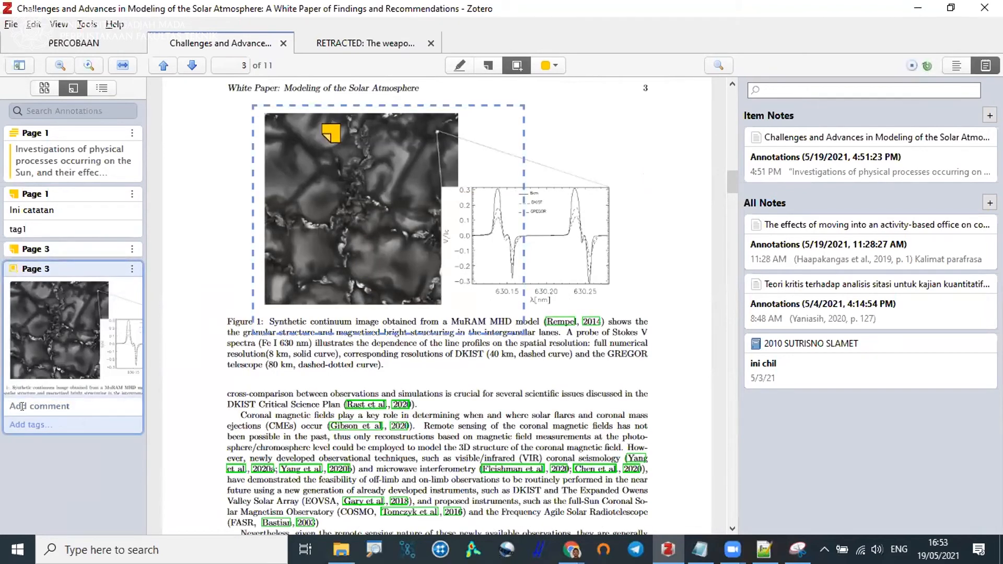
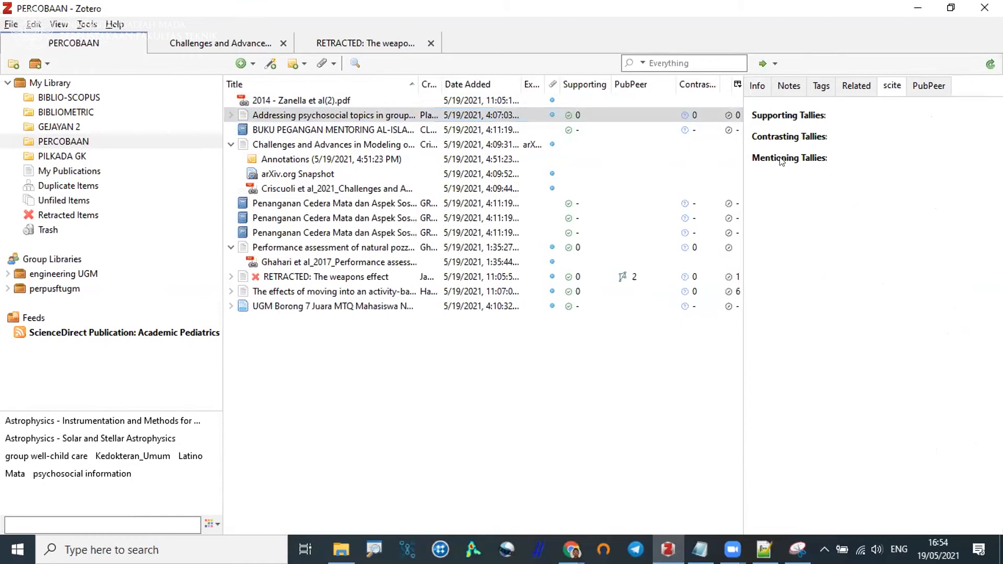
Show the PubPeer comments for the retracted article "The weapons effect" in the PERCOBAAN collection.
{"action": "left_click", "coordinate": [677, 276]}
{"action": "left_click", "coordinate": [689, 232]}
{"action": "left_click", "coordinate": [927, 86]}
{"action": "left_click", "coordinate": [658, 277]}
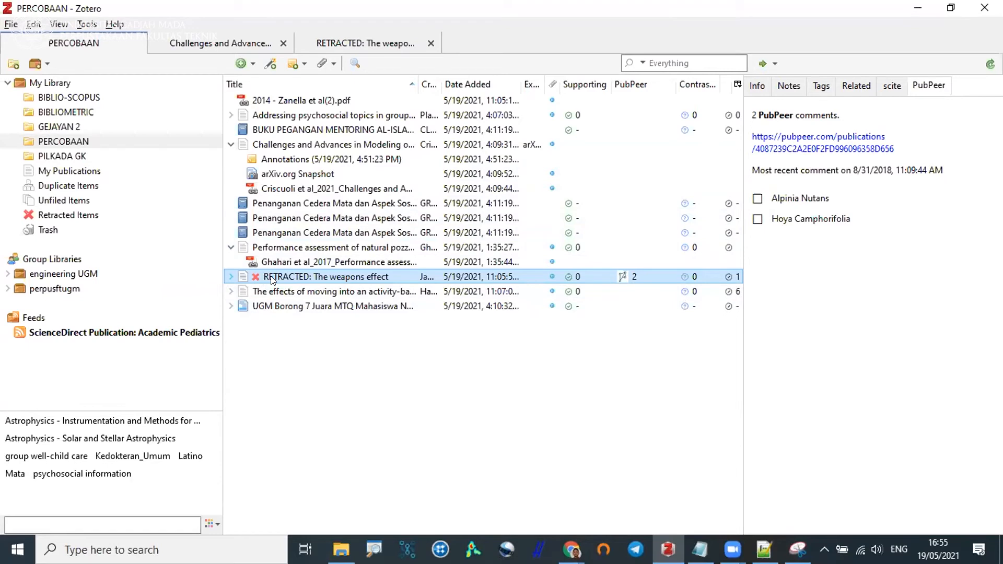
Collapse the expanded items in the PERCOBAAN collection and select the retracted article "The weapons effect".
{"action": "left_click", "coordinate": [231, 145]}
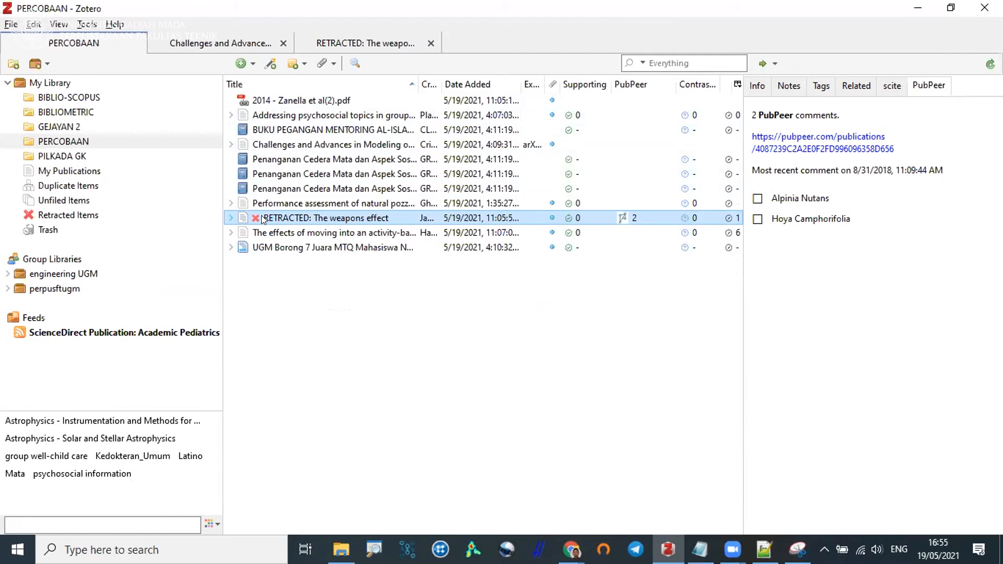
{"action": "left_click", "coordinate": [286, 226]}
{"action": "left_click", "coordinate": [296, 218]}
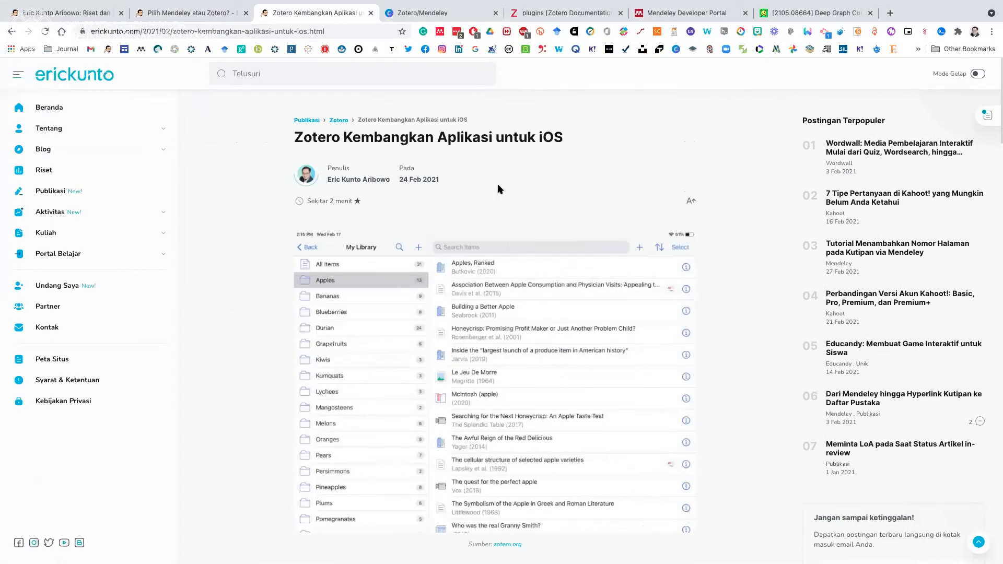
Switch to the browser and read the article "Zotero Kembangkan Aplikasi untuk iOS" from its opening screenshot down to the Penutup section.
{"action": "scroll", "coordinate": [497, 184], "scroll_direction": "down", "scroll_amount": 3}
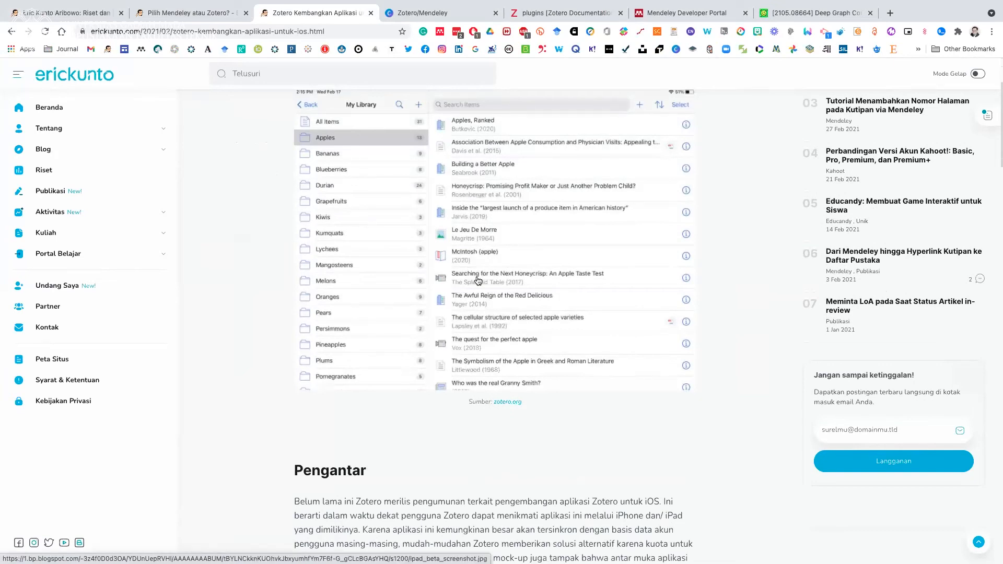
{"action": "scroll", "coordinate": [514, 257], "scroll_direction": "down", "scroll_amount": 2}
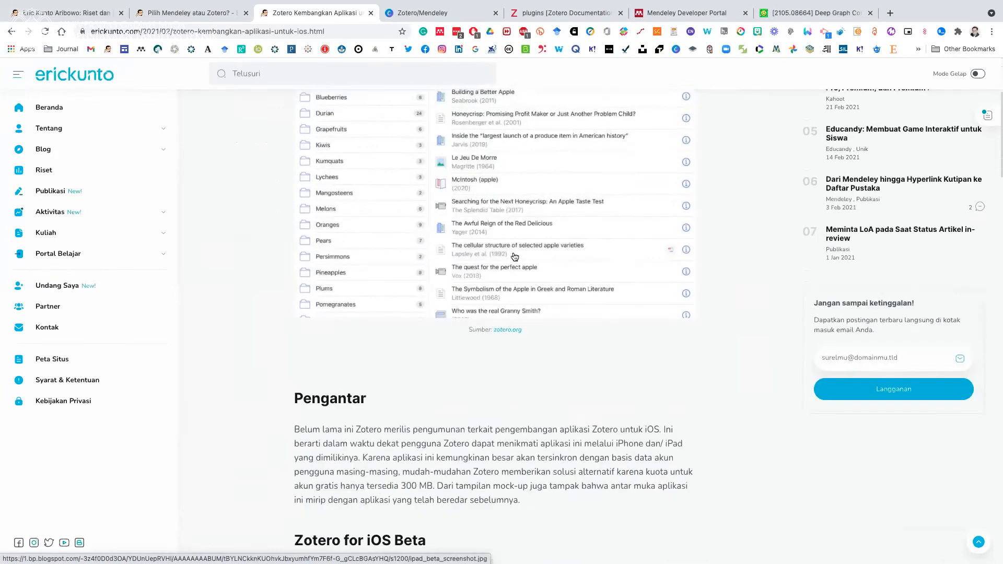
{"action": "scroll", "coordinate": [515, 256], "scroll_direction": "down", "scroll_amount": 3}
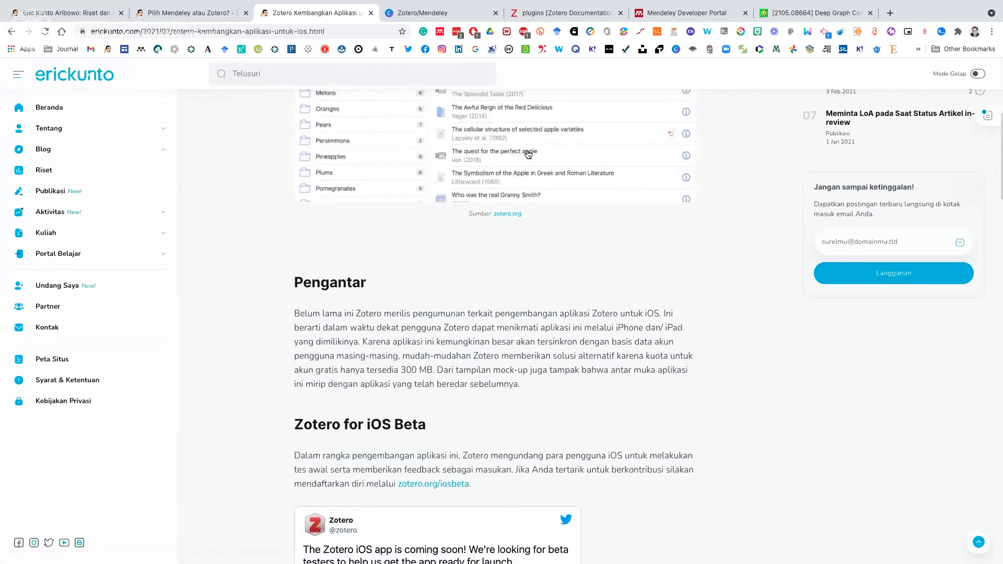
{"action": "scroll", "coordinate": [527, 209], "scroll_direction": "up", "scroll_amount": 5}
{"action": "scroll", "coordinate": [525, 285], "scroll_direction": "down", "scroll_amount": 3}
{"action": "scroll", "coordinate": [524, 283], "scroll_direction": "down", "scroll_amount": 14}
{"action": "scroll", "coordinate": [523, 282], "scroll_direction": "down", "scroll_amount": 9}
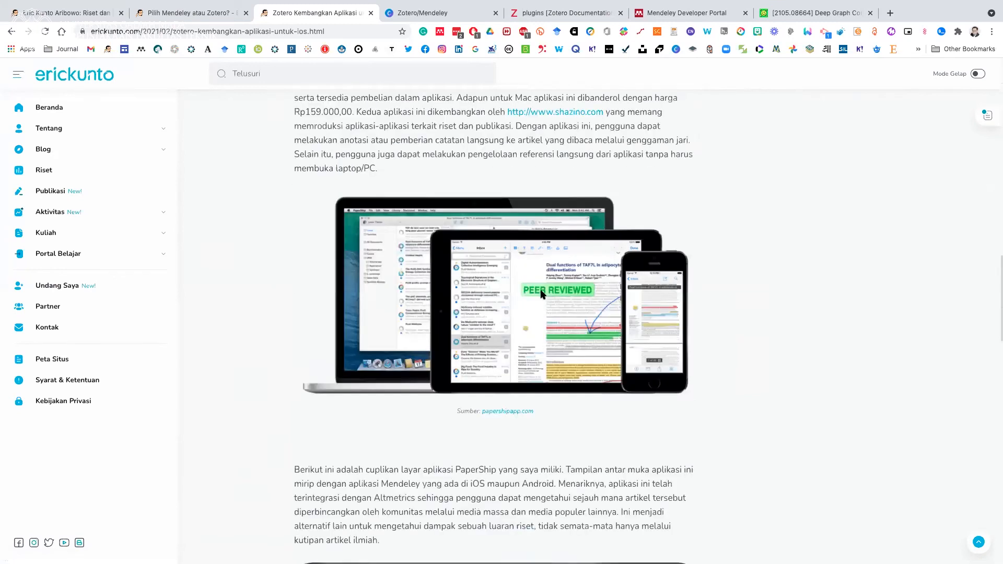
{"action": "scroll", "coordinate": [542, 294], "scroll_direction": "down", "scroll_amount": 15}
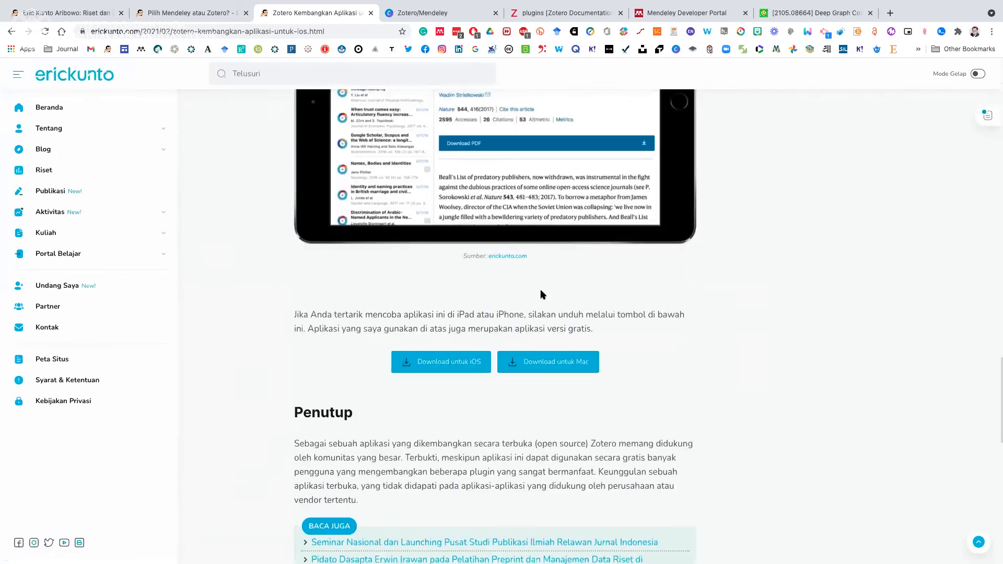
Examine the PaperShip screenshots and the text of the "Akses Zotero via PaperShip" section.
{"action": "scroll", "coordinate": [540, 294], "scroll_direction": "up", "scroll_amount": 5}
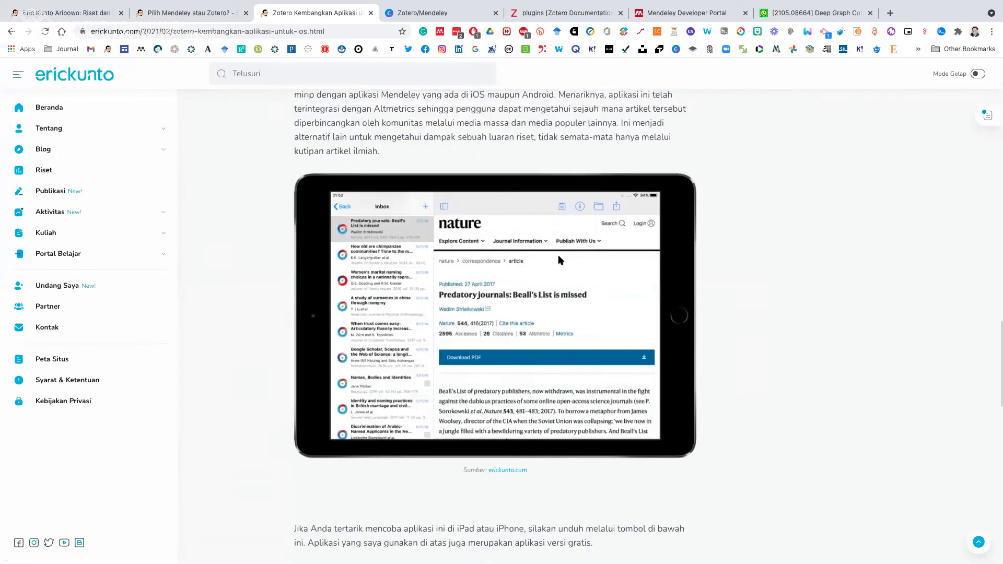
{"action": "scroll", "coordinate": [521, 296], "scroll_direction": "up", "scroll_amount": 1}
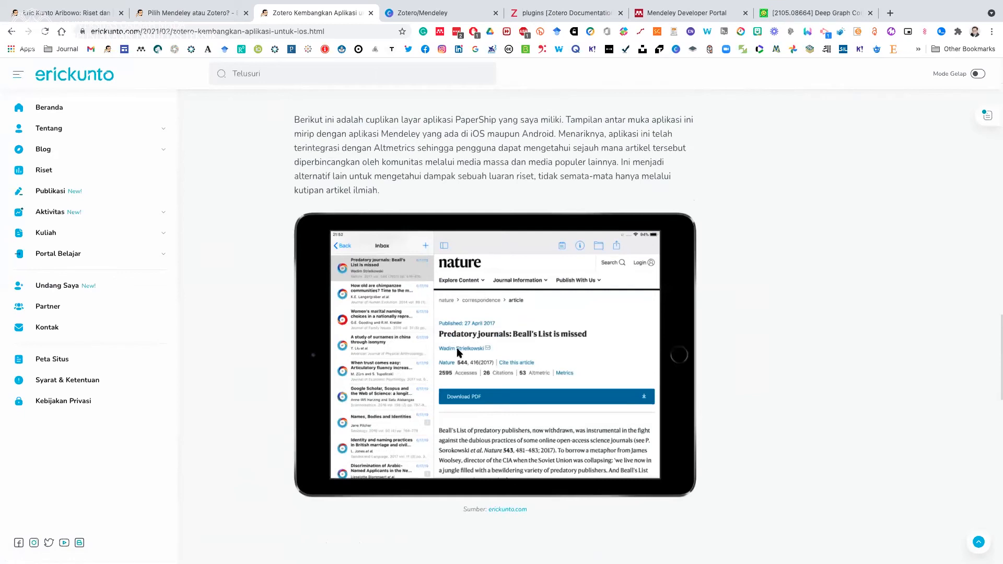
{"action": "scroll", "coordinate": [459, 350], "scroll_direction": "up", "scroll_amount": 2}
{"action": "scroll", "coordinate": [468, 330], "scroll_direction": "up", "scroll_amount": 4}
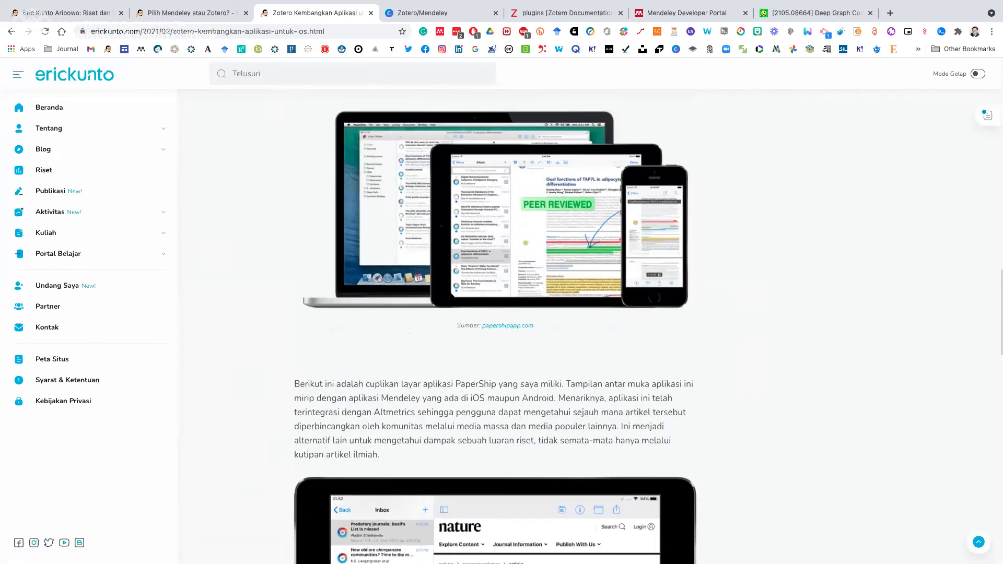
{"action": "scroll", "coordinate": [495, 326], "scroll_direction": "up", "scroll_amount": 4}
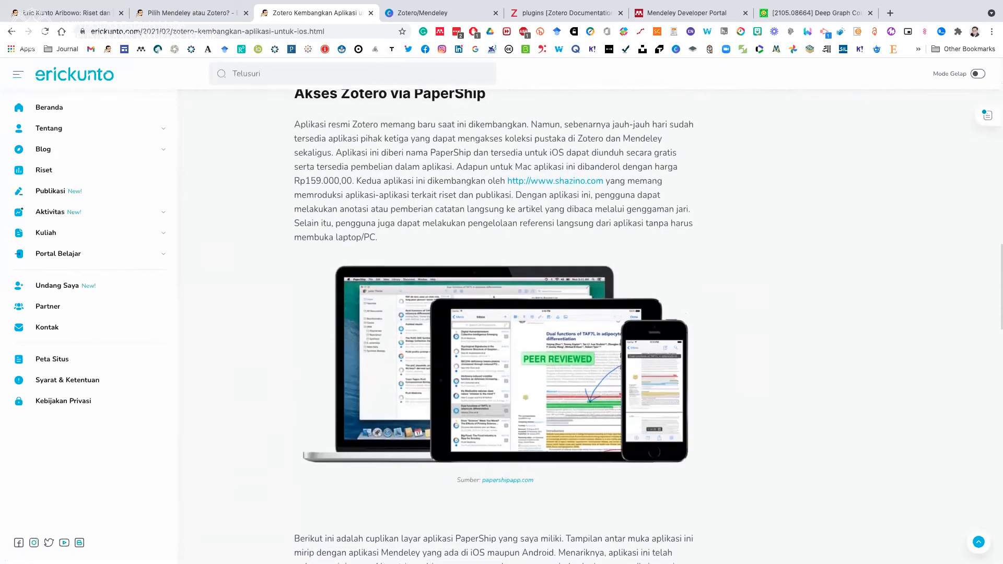
{"action": "scroll", "coordinate": [424, 297], "scroll_direction": "up", "scroll_amount": 7}
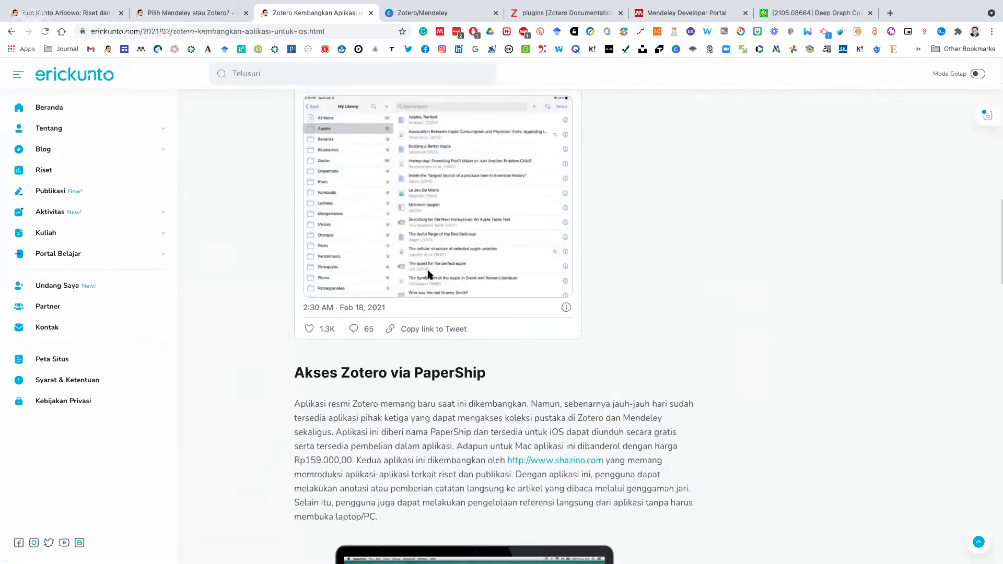
Read the "Zotero for iOS Beta" section, including the embedded tweet calling for beta testers.
{"action": "scroll", "coordinate": [424, 297], "scroll_direction": "up", "scroll_amount": 3}
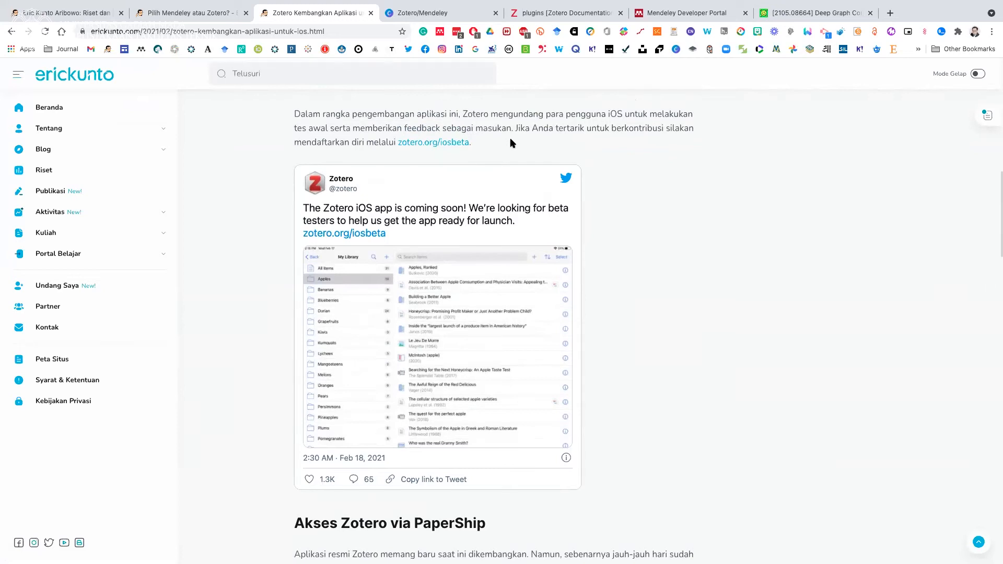
{"action": "scroll", "coordinate": [502, 180], "scroll_direction": "up", "scroll_amount": 1}
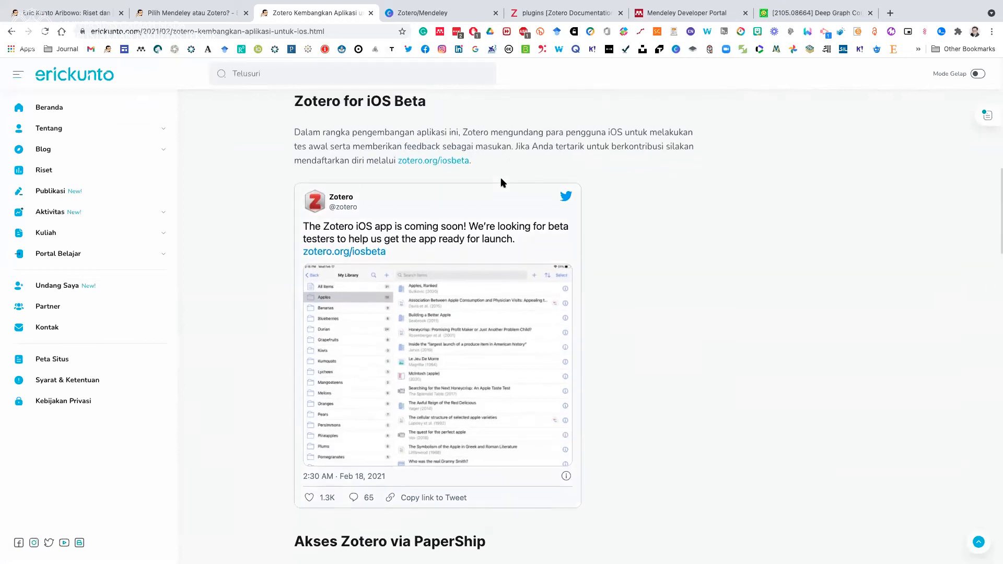
{"action": "scroll", "coordinate": [500, 179], "scroll_direction": "up", "scroll_amount": 3}
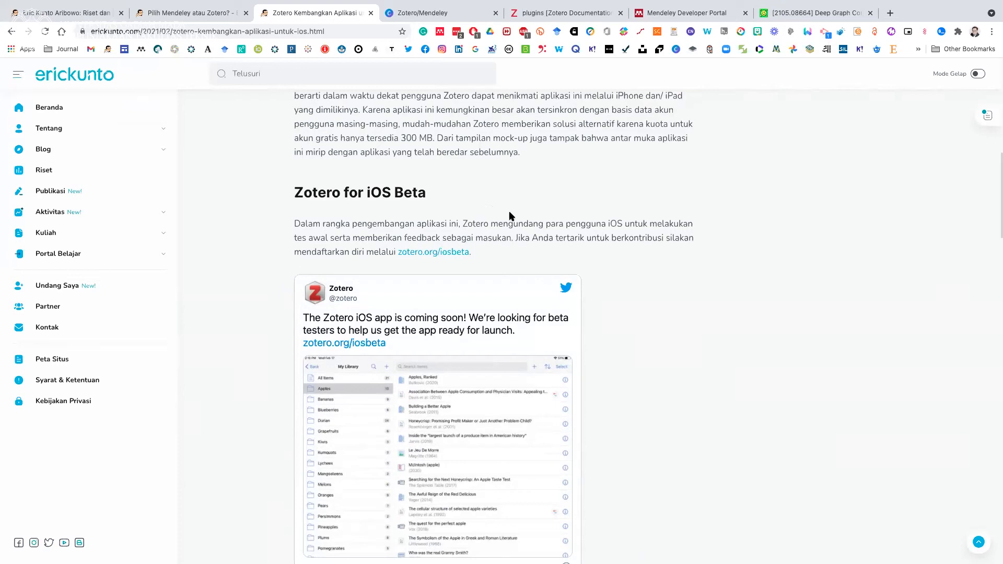
{"action": "scroll", "coordinate": [527, 247], "scroll_direction": "down", "scroll_amount": 1}
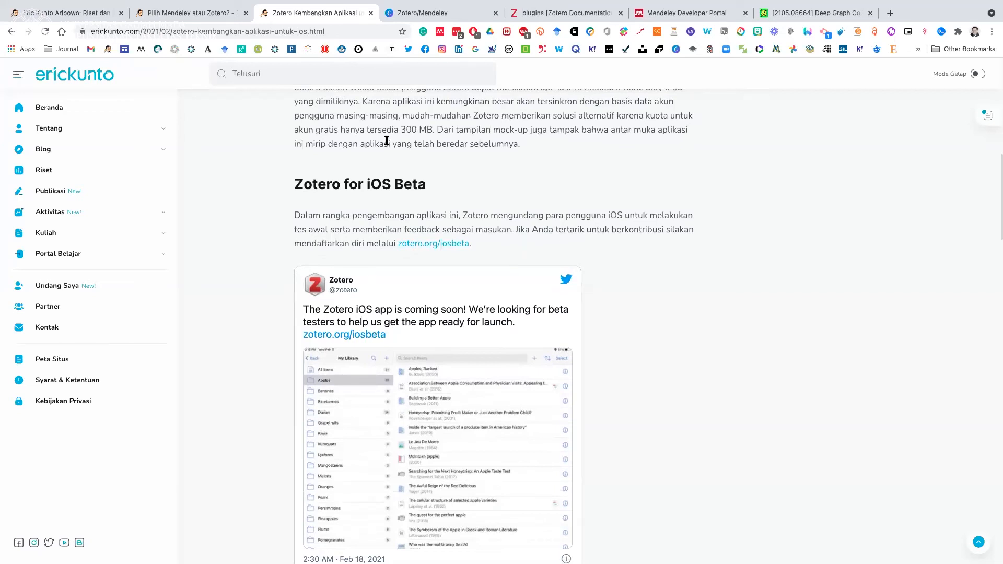
{"action": "scroll", "coordinate": [525, 252], "scroll_direction": "down", "scroll_amount": 3}
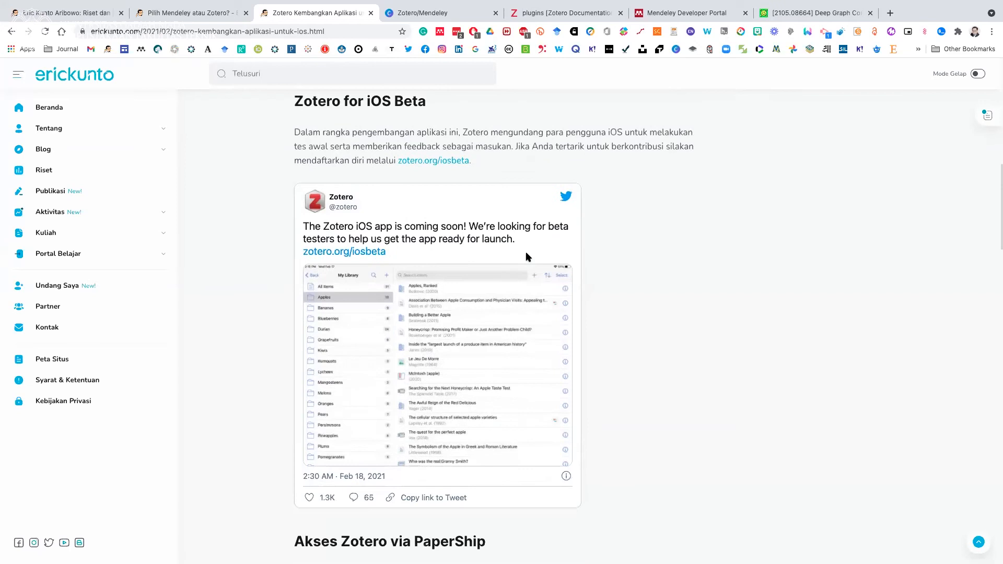
{"action": "scroll", "coordinate": [525, 252], "scroll_direction": "down", "scroll_amount": 2}
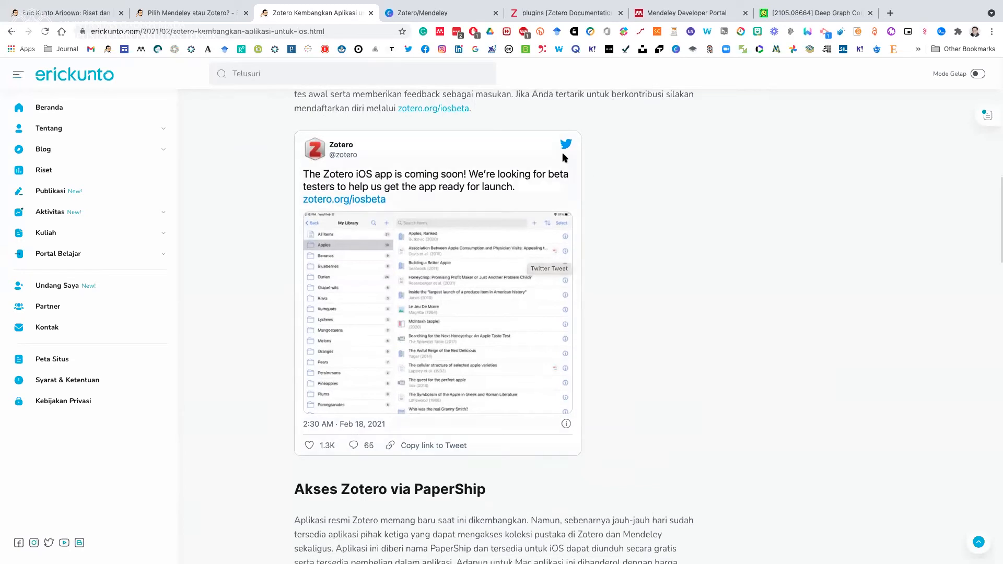
Review the Pengantar section and return to the beginning of the iOS app article.
{"action": "scroll", "coordinate": [595, 232], "scroll_direction": "up", "scroll_amount": 3}
{"action": "scroll", "coordinate": [593, 226], "scroll_direction": "up", "scroll_amount": 5}
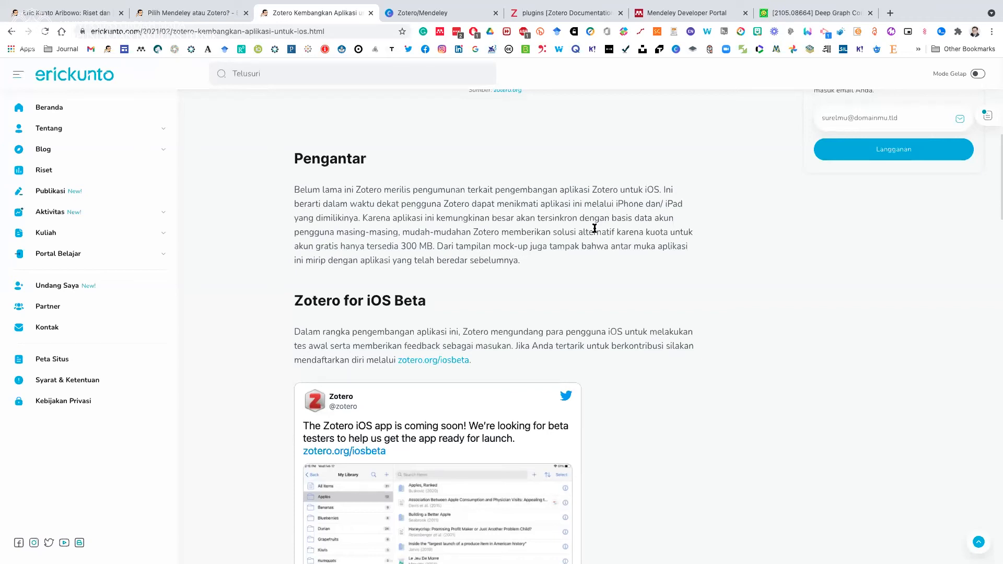
{"action": "scroll", "coordinate": [594, 228], "scroll_direction": "up", "scroll_amount": 2}
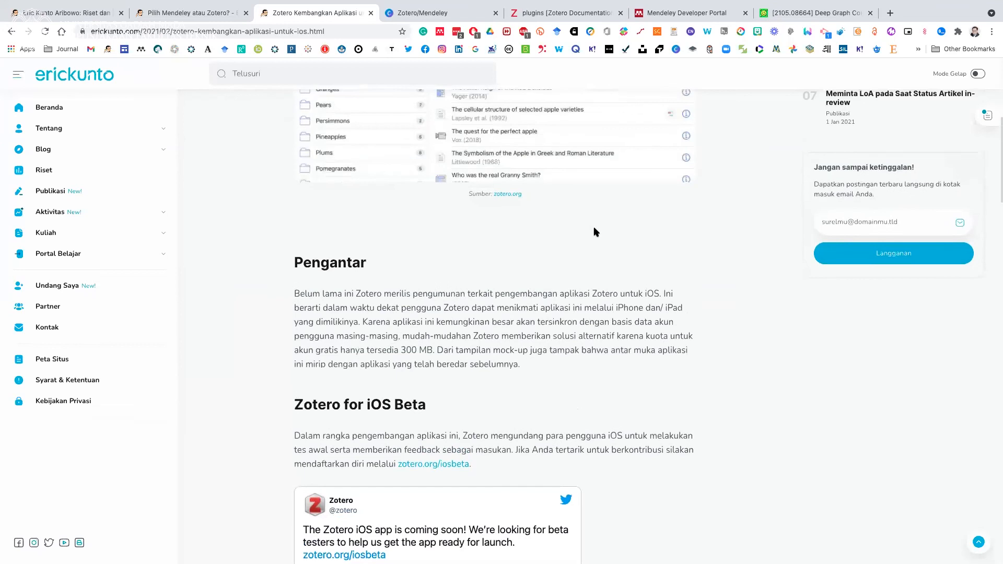
{"action": "scroll", "coordinate": [538, 318], "scroll_direction": "up", "scroll_amount": 7}
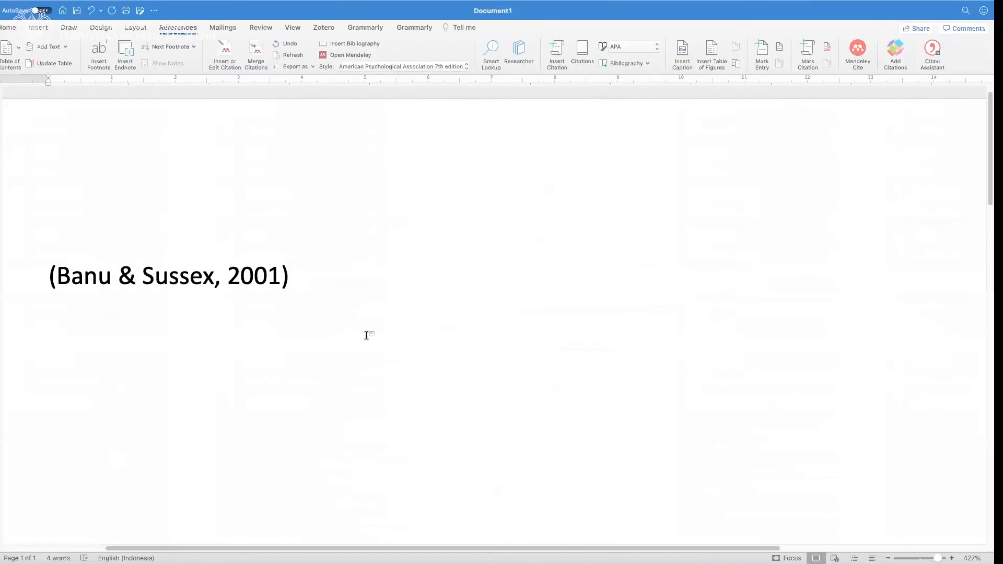
Switch to the Word document, start adding a Zotero note below the existing citation, and bring up the item selection dialog.
{"action": "left_click", "coordinate": [338, 347]}
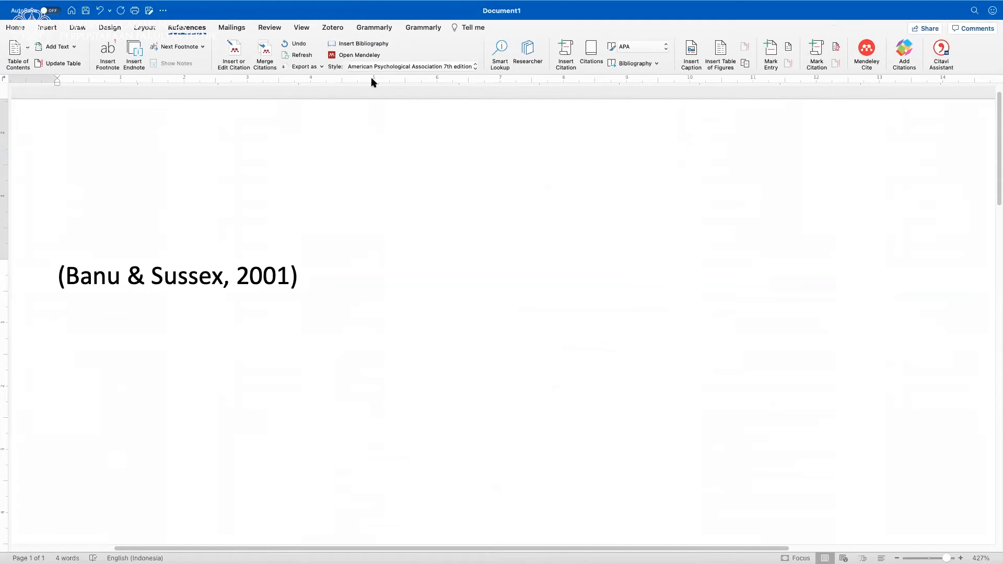
{"action": "left_click", "coordinate": [333, 29]}
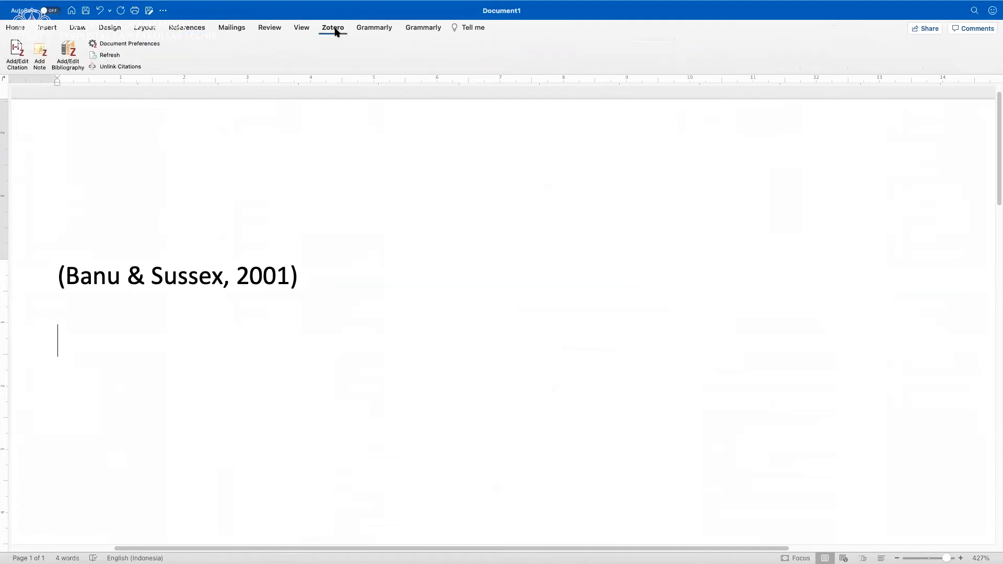
{"action": "left_click", "coordinate": [40, 51]}
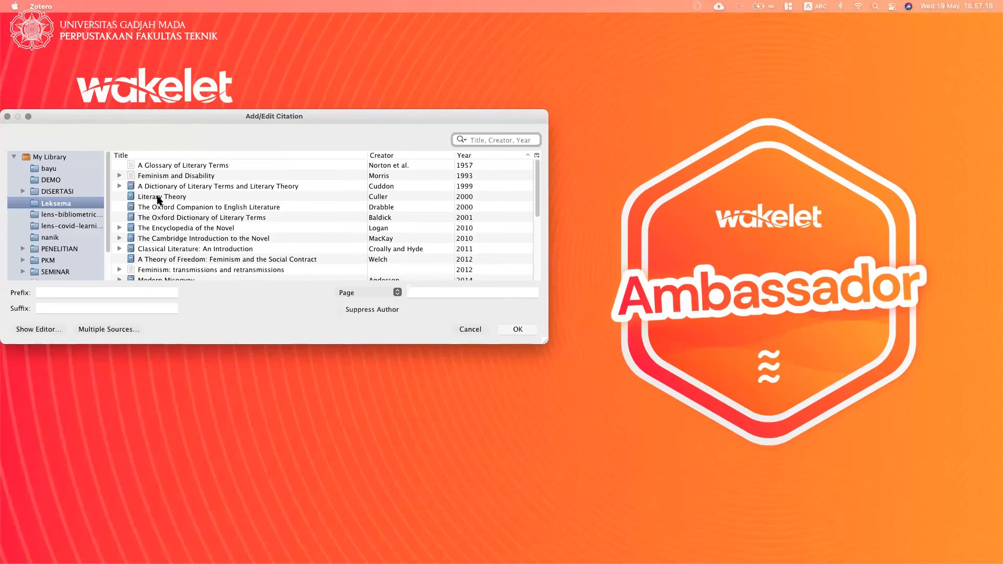
{"action": "key", "text": "ctrl+Right"}
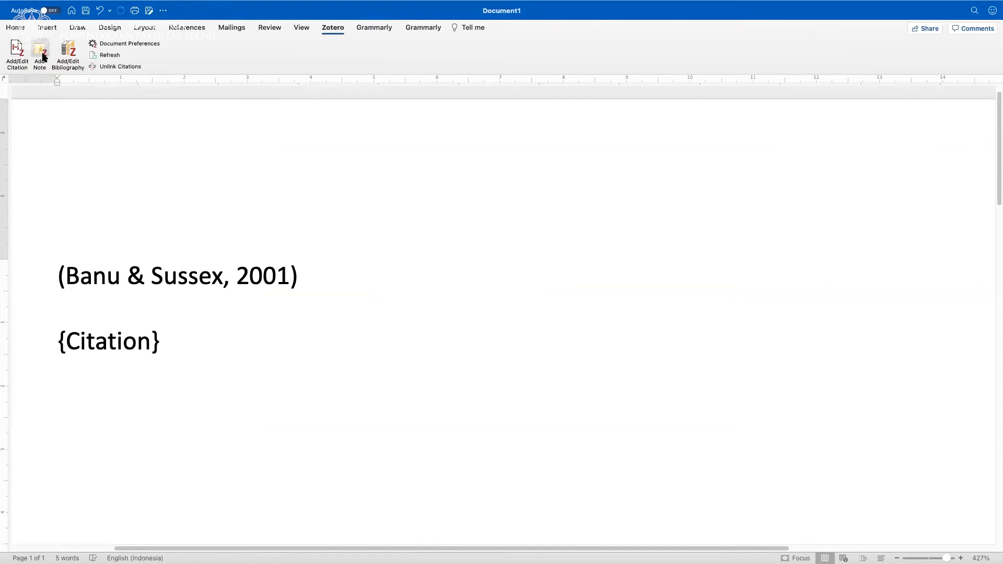
{"action": "key", "text": "ctrl+Left"}
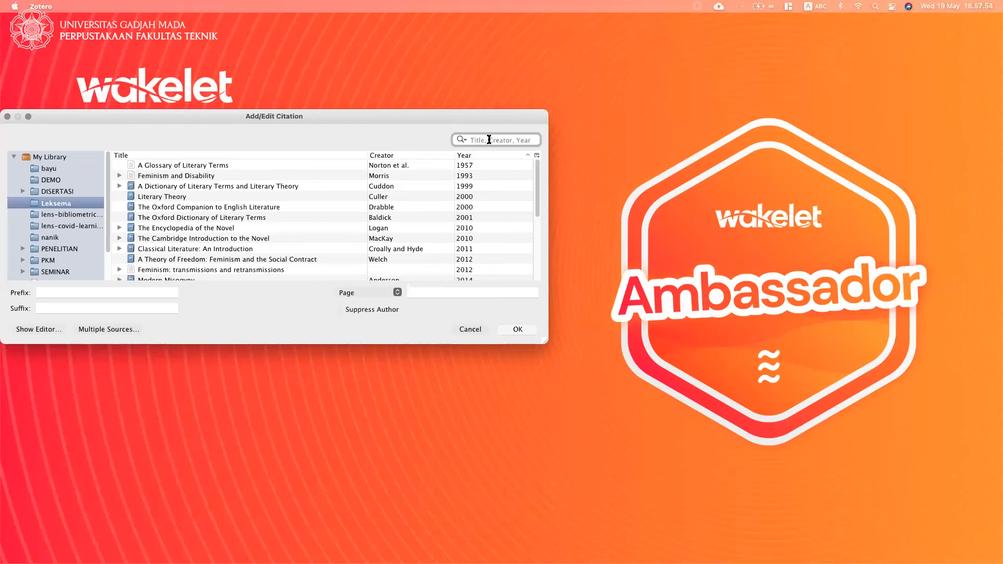
Expand several Leksema items, from "Feminism and Disability" to "Women between Submission and Freedom", to look for attached notes.
{"action": "left_click", "coordinate": [116, 174]}
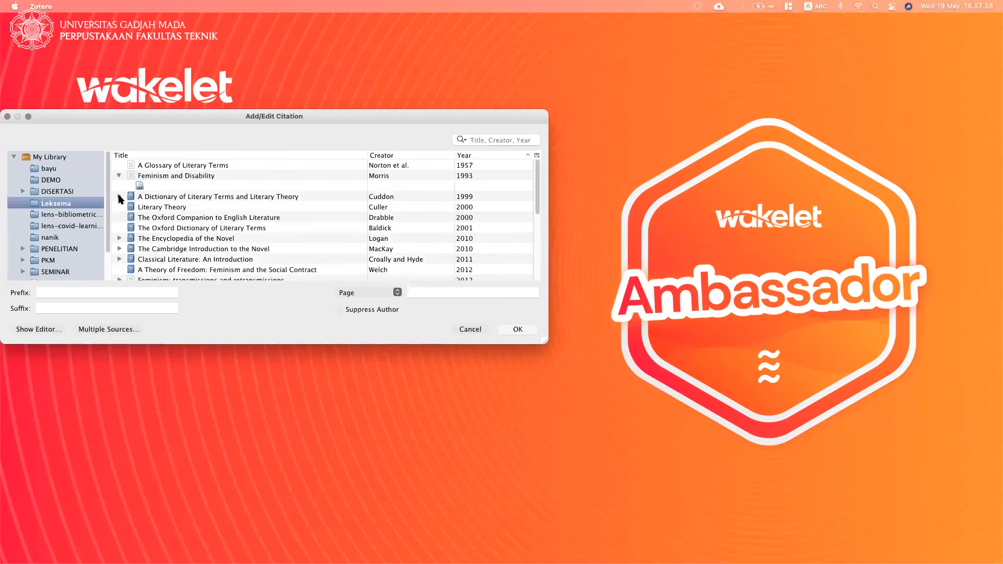
{"action": "left_click", "coordinate": [118, 195]}
{"action": "scroll", "coordinate": [123, 253], "scroll_direction": "down", "scroll_amount": 4}
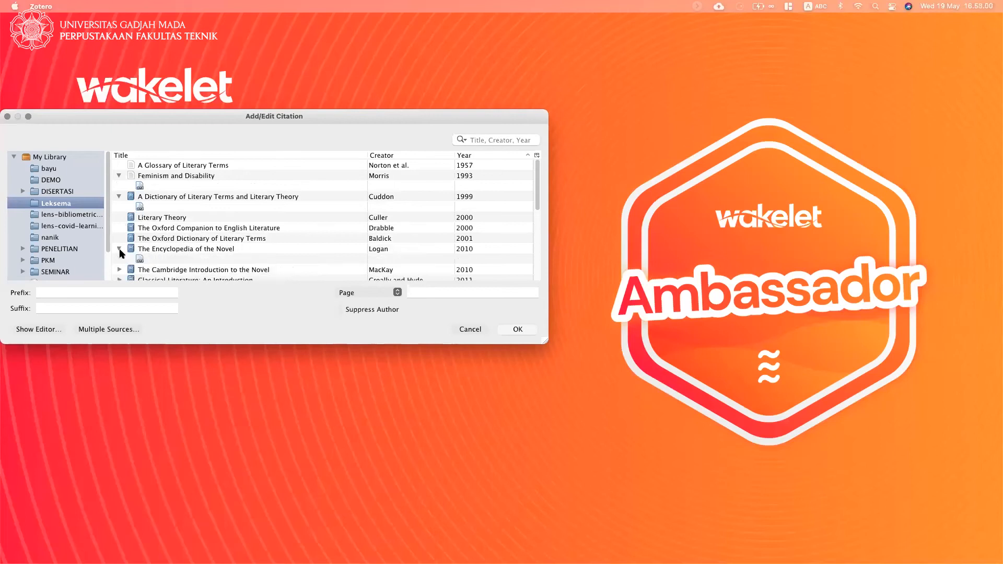
{"action": "scroll", "coordinate": [172, 249], "scroll_direction": "down", "scroll_amount": 3}
{"action": "left_click", "coordinate": [118, 259]}
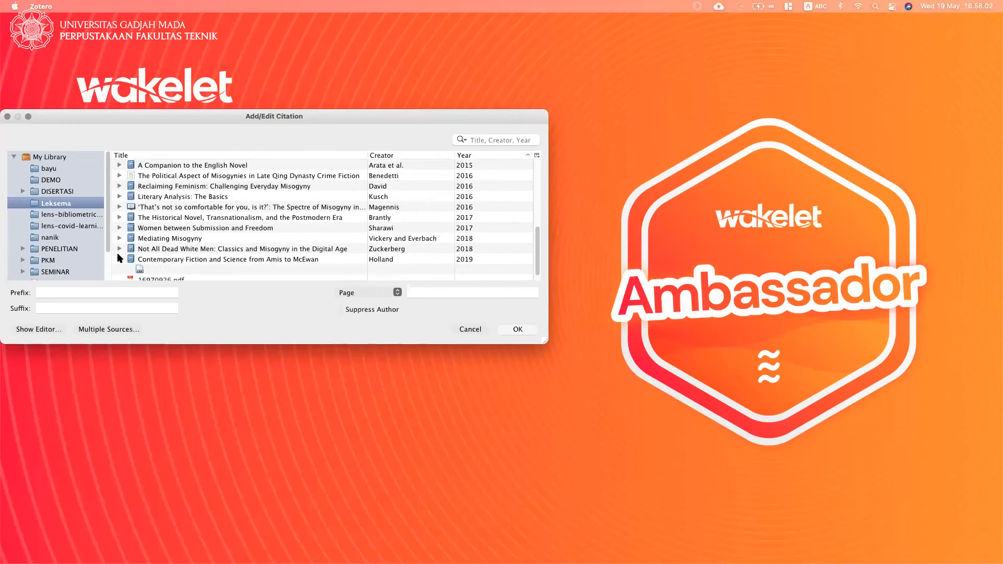
{"action": "left_click", "coordinate": [119, 249]}
{"action": "left_click", "coordinate": [120, 238]}
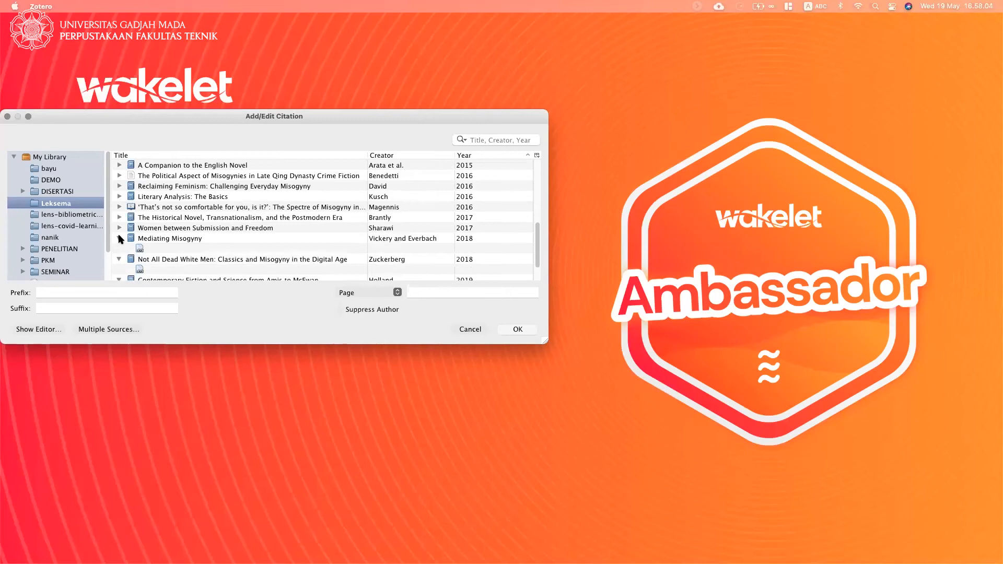
{"action": "left_click", "coordinate": [119, 229]}
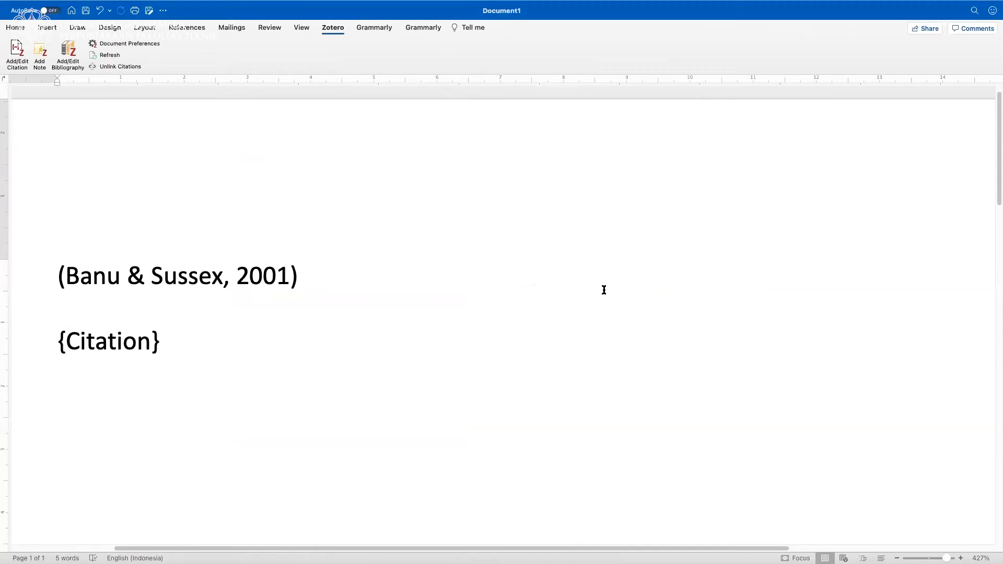
Switch to the Zotero/Mendeley Canva presentation in the browser and advance to the "Input dokumen" slide.
{"action": "key", "text": "ctrl+Right"}
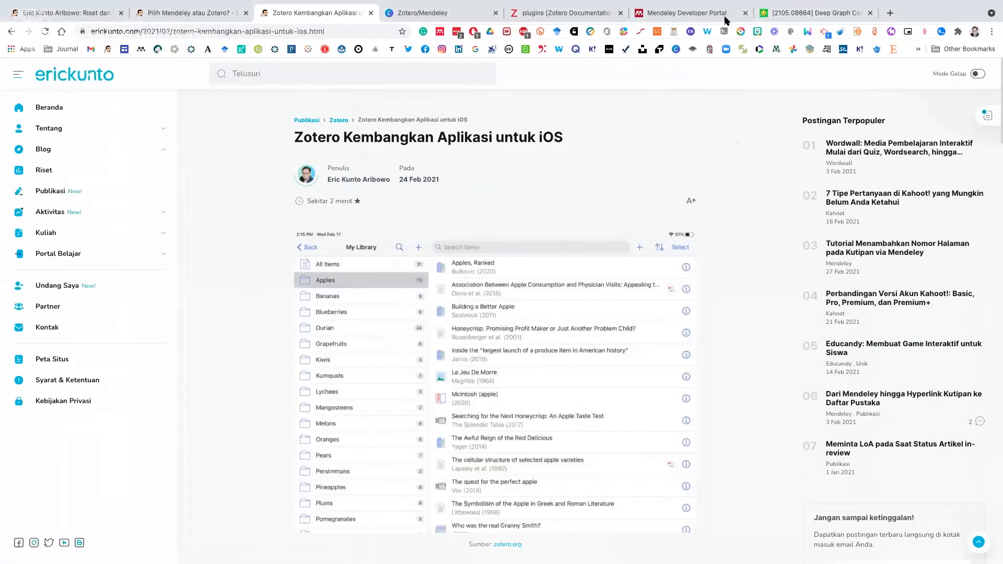
{"action": "left_click", "coordinate": [426, 13]}
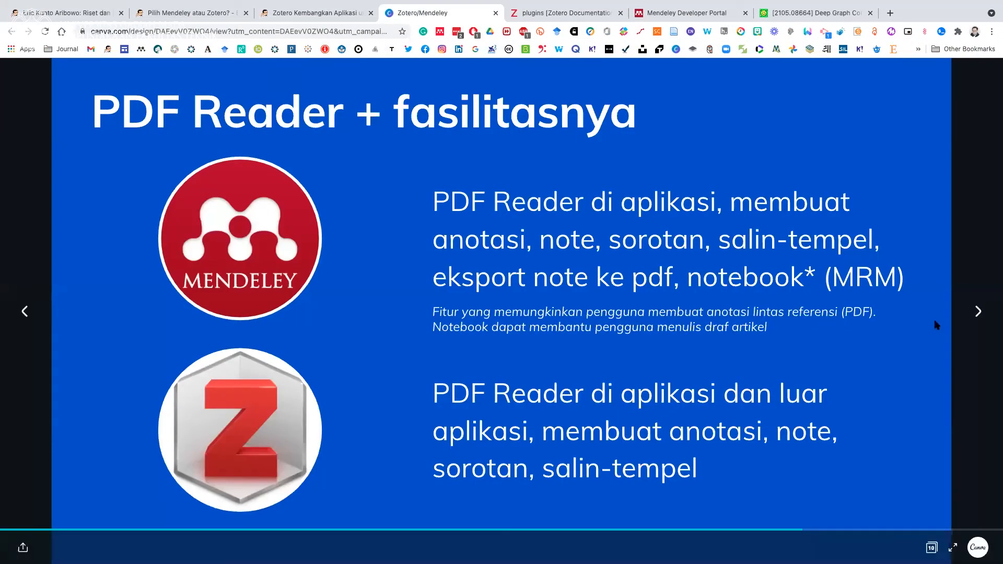
{"action": "left_click", "coordinate": [977, 316]}
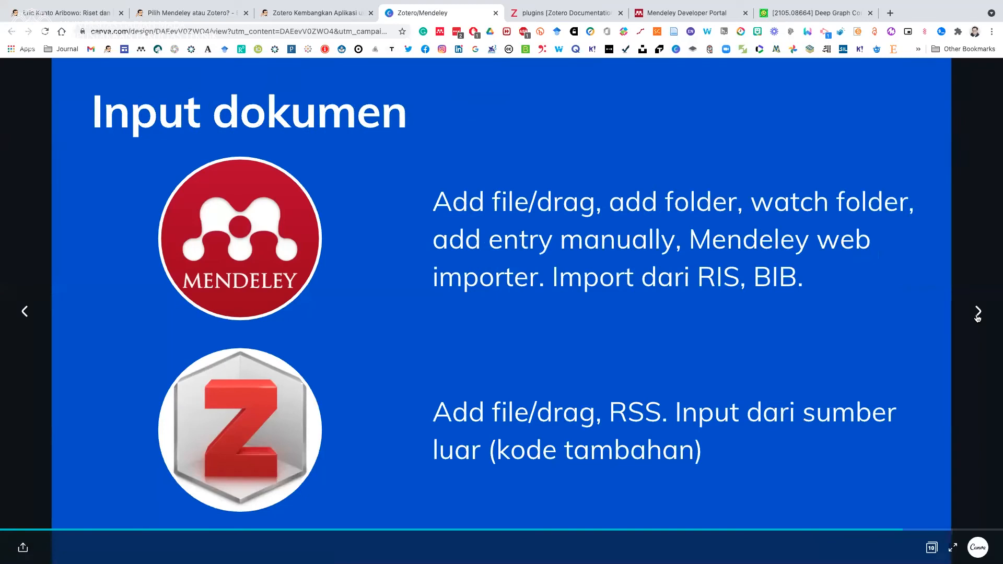
Advance the presentation past the "Input dokumen" slide, switch to Zotero and browse the items in My Library.
{"action": "left_click", "coordinate": [979, 313]}
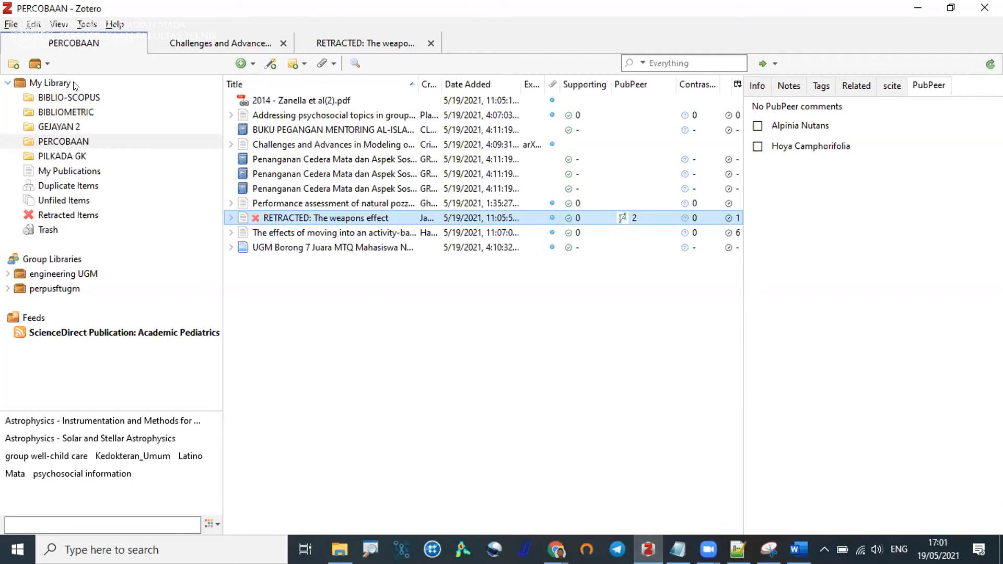
{"action": "left_click", "coordinate": [73, 81]}
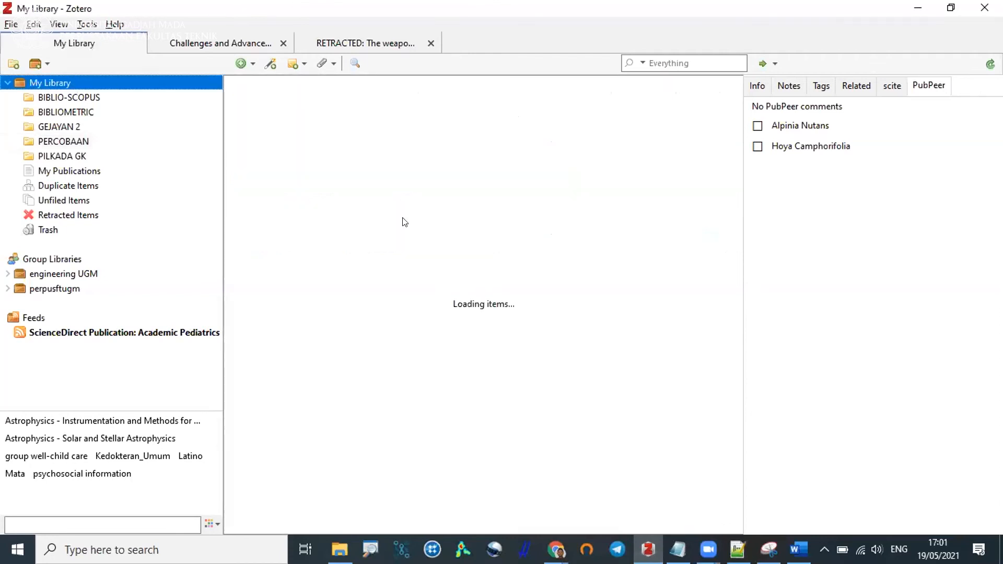
{"action": "scroll", "coordinate": [403, 183], "scroll_direction": "down", "scroll_amount": 3}
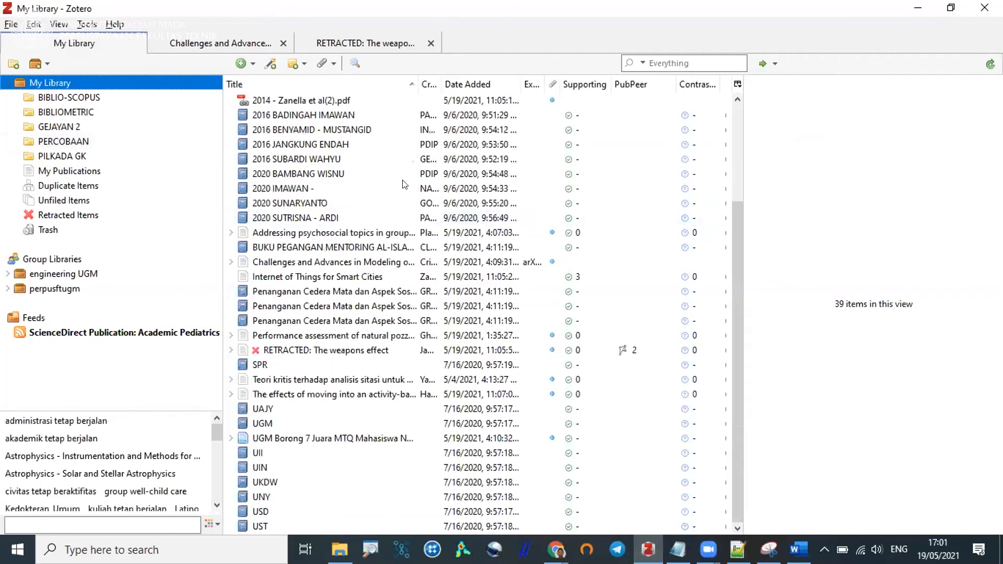
{"action": "scroll", "coordinate": [348, 105], "scroll_direction": "up", "scroll_amount": 3}
{"action": "left_click", "coordinate": [345, 101]}
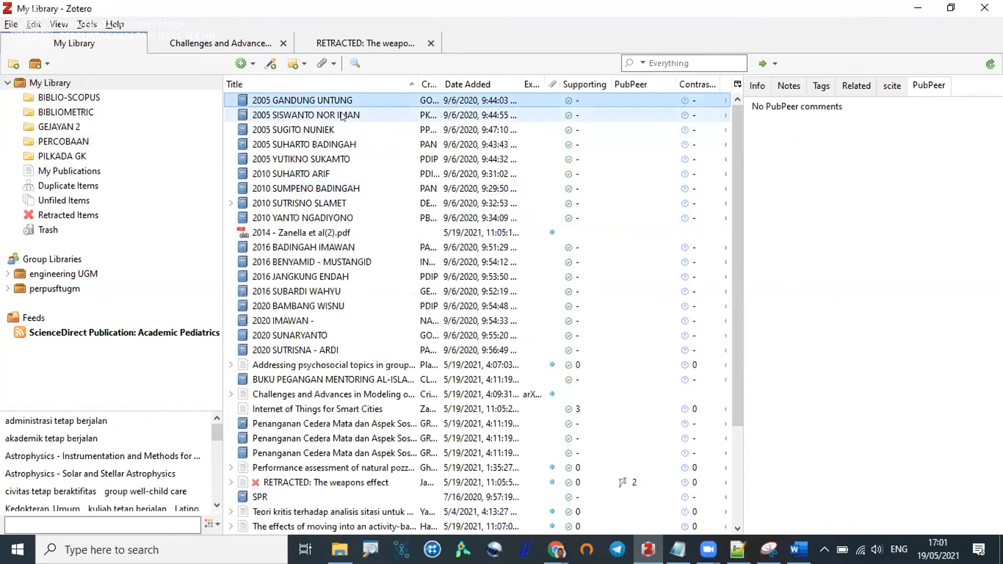
{"action": "left_click", "coordinate": [344, 116]}
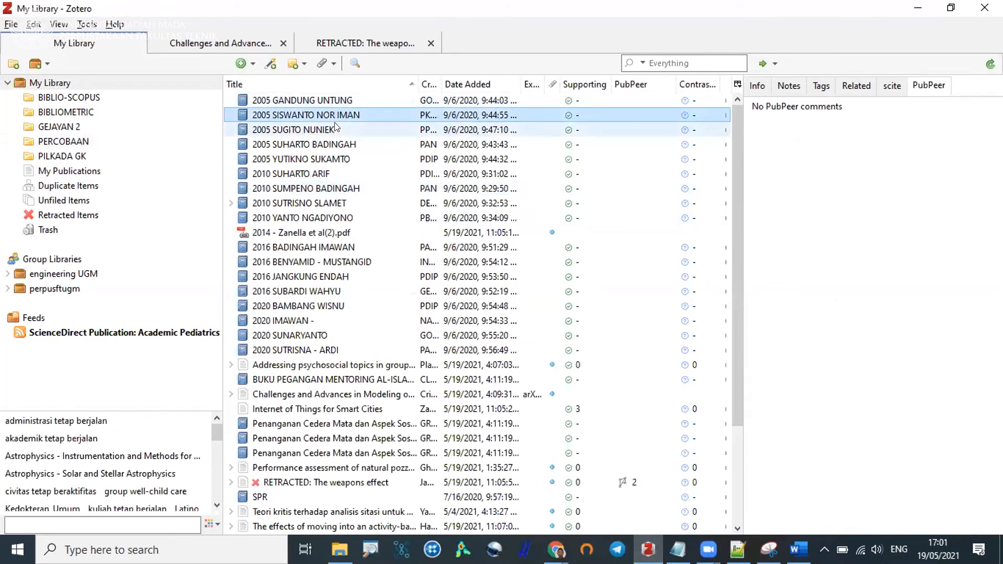
{"action": "left_click", "coordinate": [335, 128]}
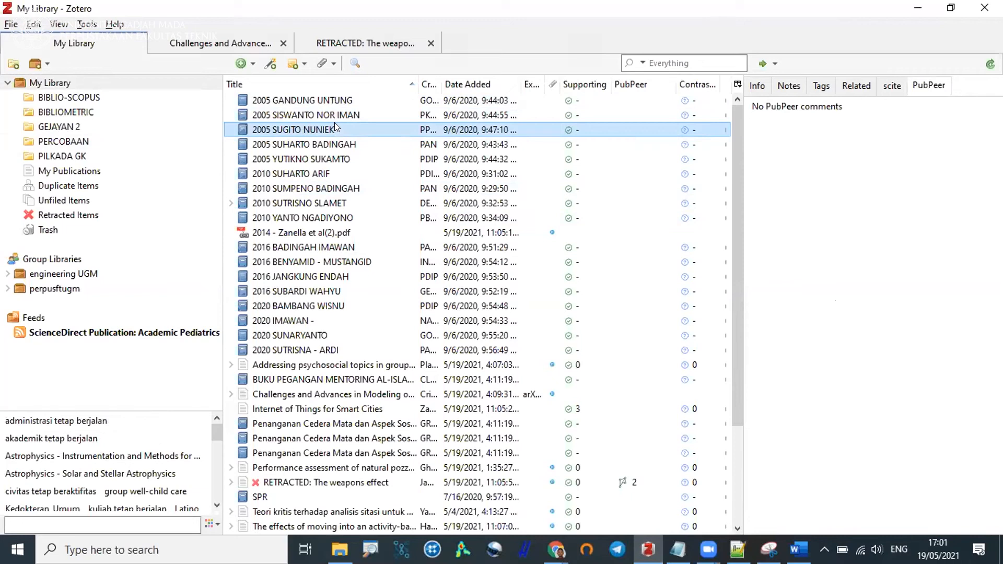
Search all fields of the Zotero library for "cedera" and clear the search.
{"action": "left_click", "coordinate": [662, 58]}
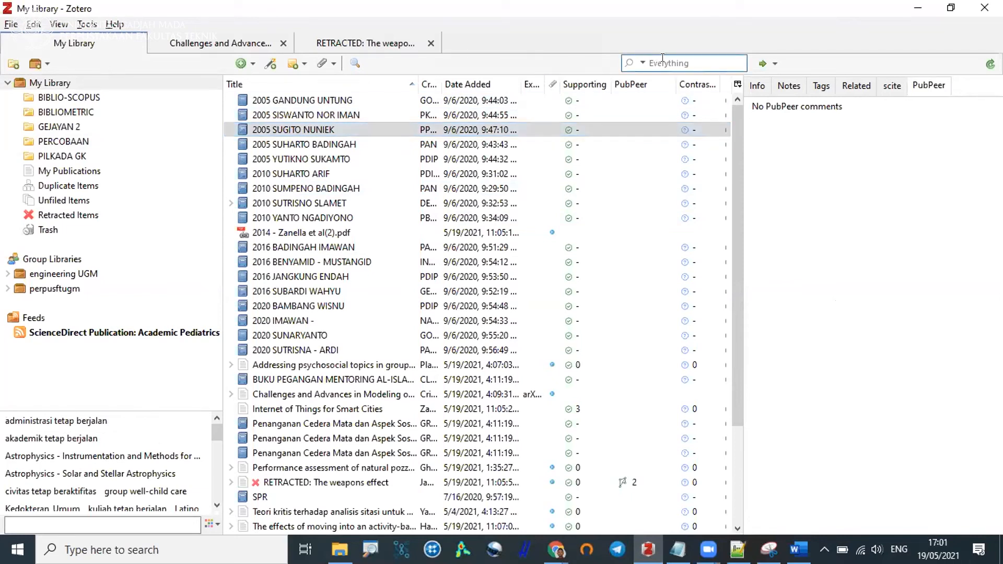
{"action": "type", "text": "cedera"}
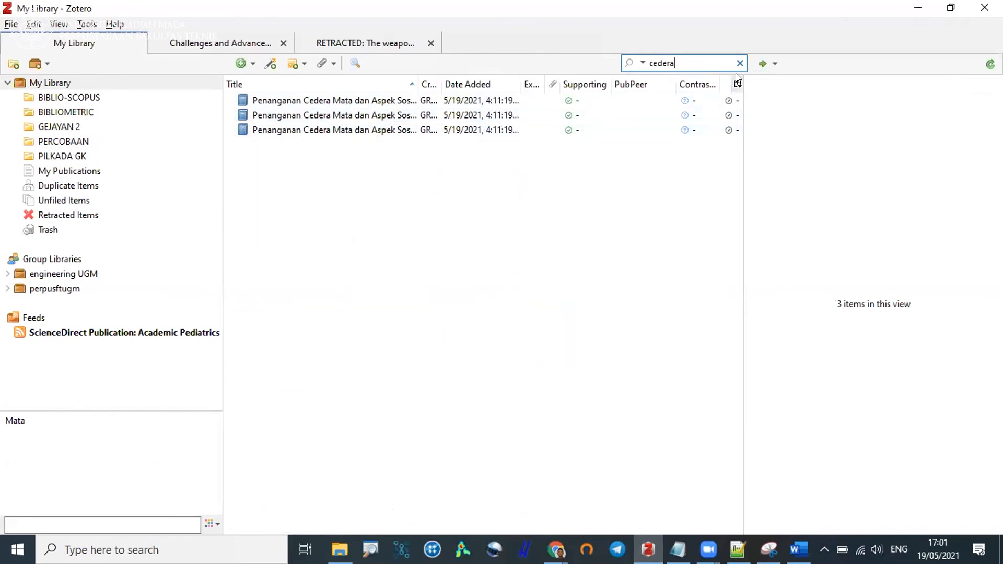
{"action": "left_click_drag", "start_coordinate": [687, 61], "coordinate": [646, 60]}
{"action": "key", "text": "BackSpace"}
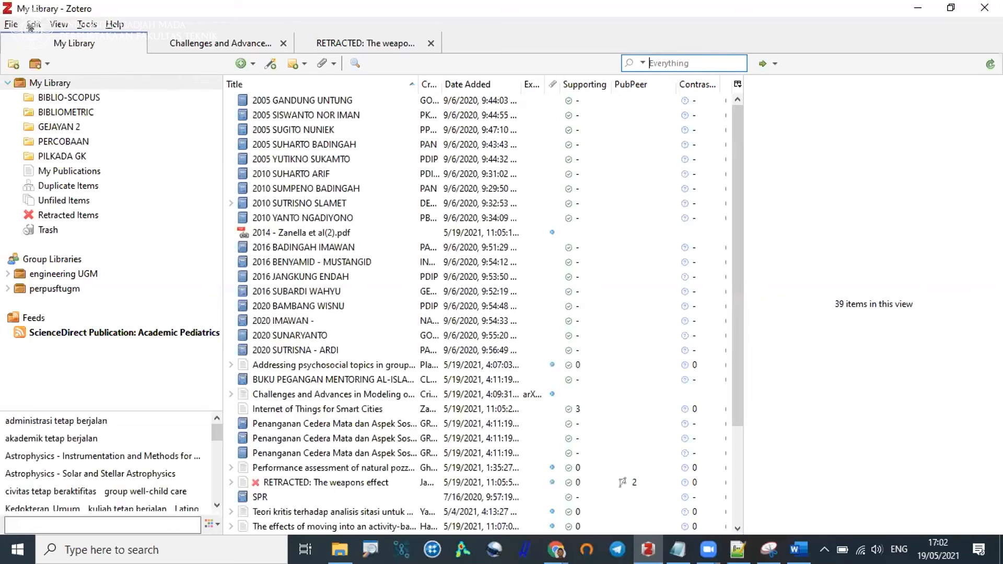
Run an advanced search of My Library for items whose title contains "cedera".
{"action": "left_click", "coordinate": [31, 26]}
{"action": "left_click", "coordinate": [73, 181]}
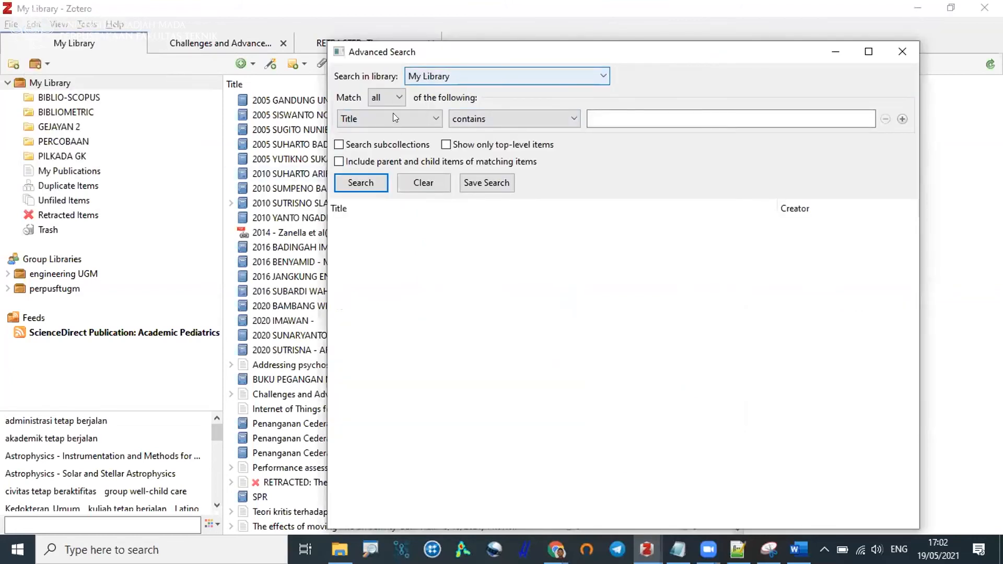
{"action": "left_click", "coordinate": [586, 122]}
{"action": "type", "text": "cedera"}
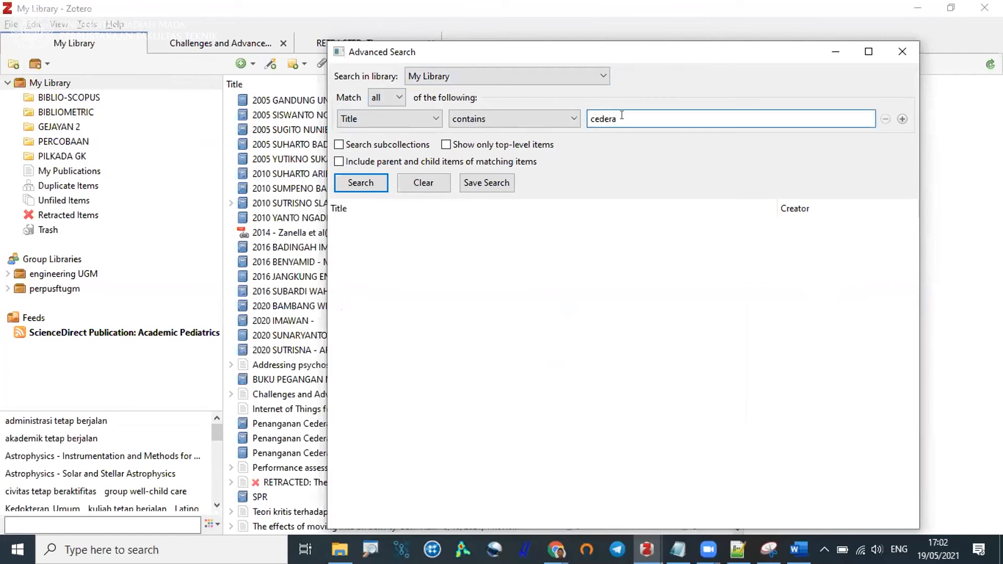
{"action": "left_click", "coordinate": [369, 183]}
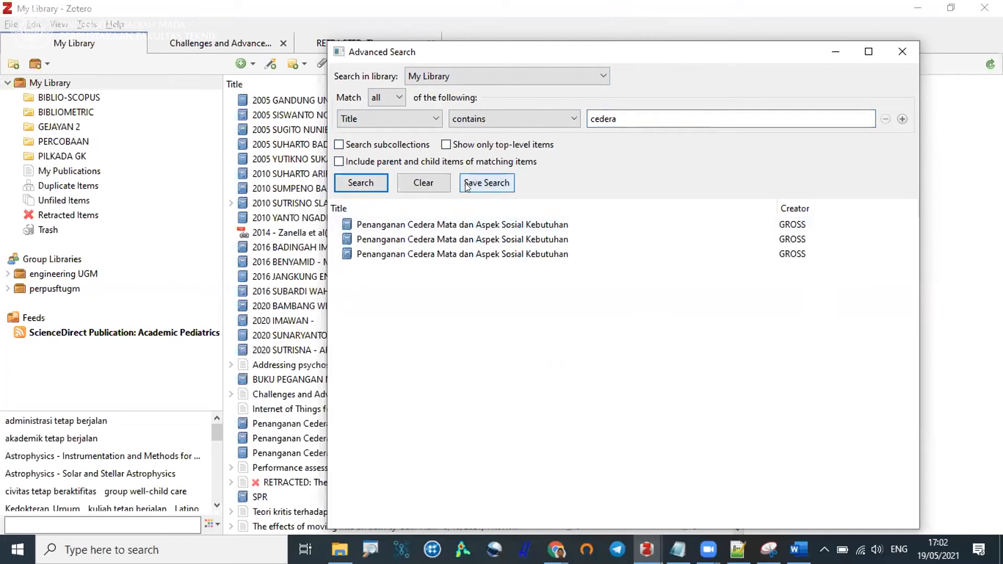
Save the advanced search as "judul: cedera" and display the saved search in the library.
{"action": "left_click", "coordinate": [487, 183]}
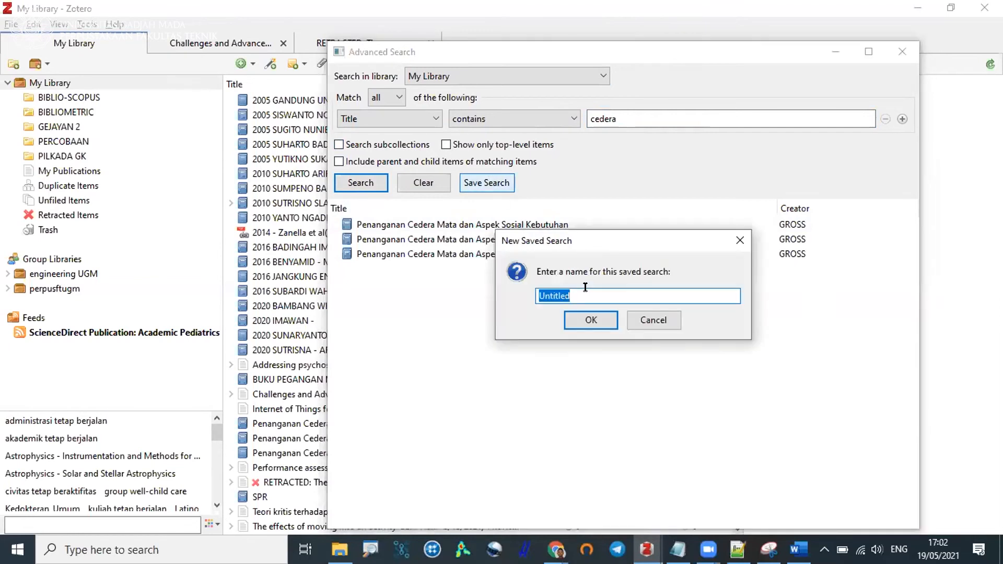
{"action": "type", "text": "judul: cedera"}
{"action": "left_click", "coordinate": [590, 319]}
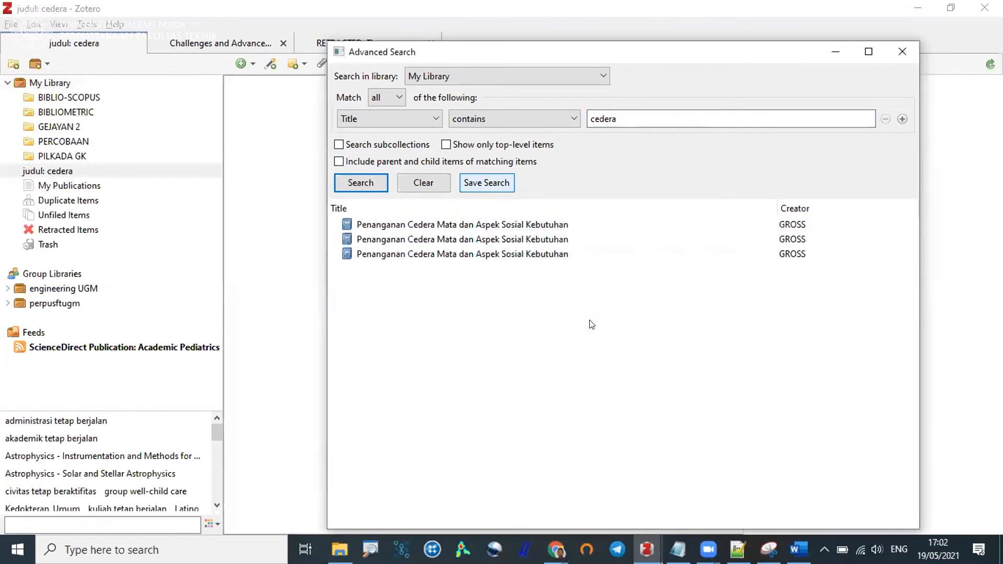
{"action": "left_click", "coordinate": [75, 83]}
{"action": "left_click", "coordinate": [72, 171]}
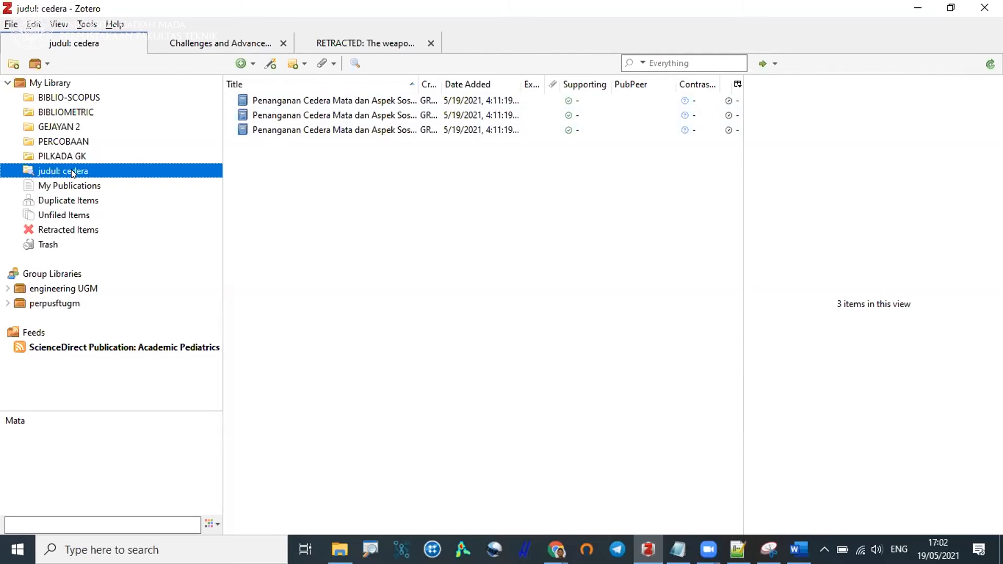
Compare the available actions of the PILKADA GK collection with the criteria and actions of the "judul: cedera" saved search.
{"action": "left_click", "coordinate": [66, 157]}
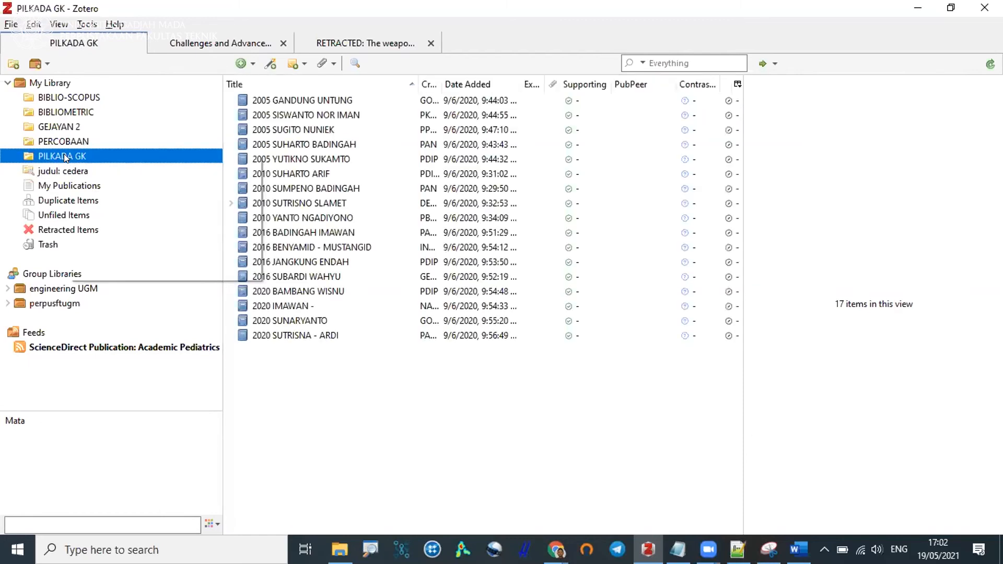
{"action": "right_click", "coordinate": [69, 157]}
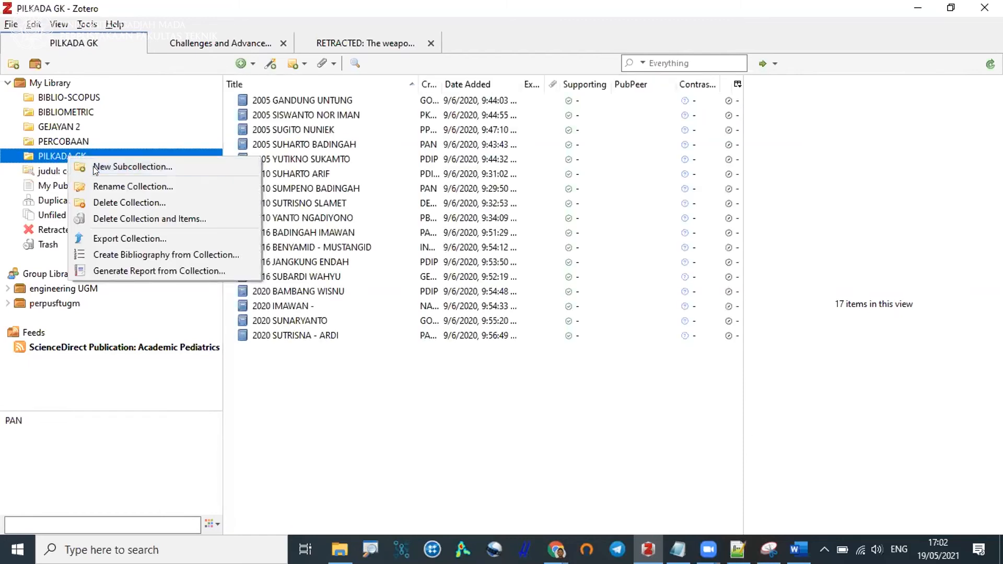
{"action": "left_click", "coordinate": [49, 172]}
{"action": "double_click", "coordinate": [48, 168]}
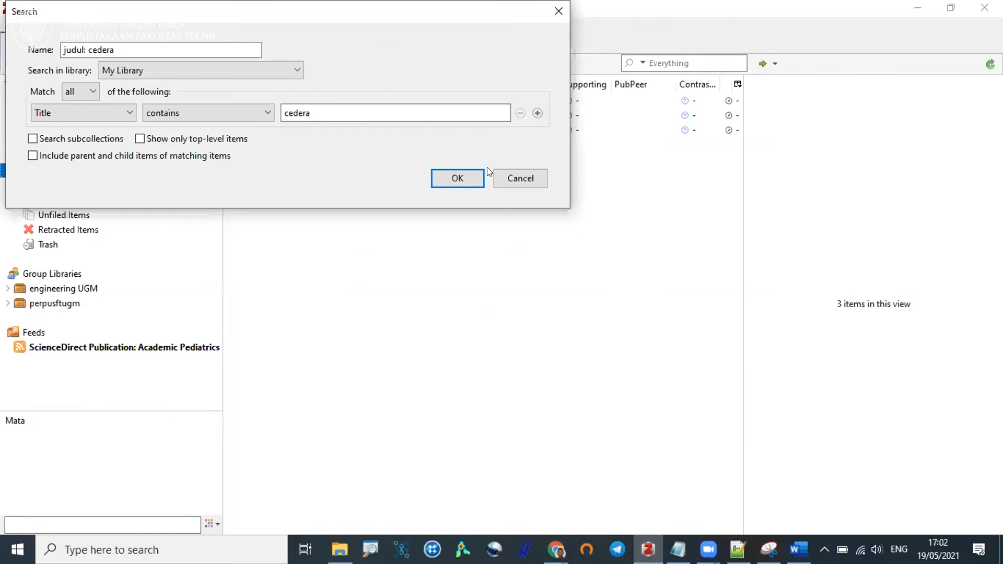
{"action": "left_click", "coordinate": [510, 178]}
{"action": "right_click", "coordinate": [98, 164]}
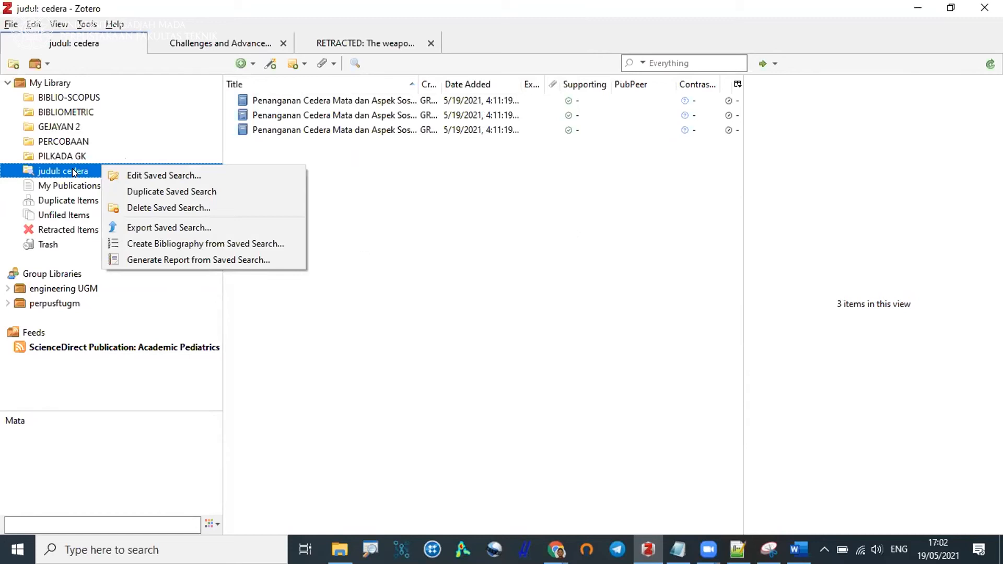
{"action": "left_click", "coordinate": [42, 168]}
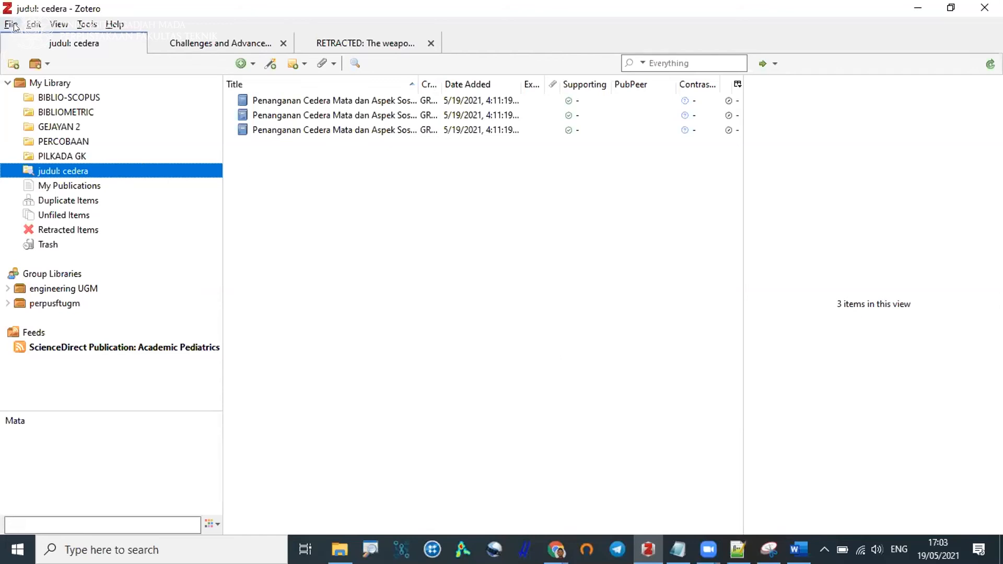
Start another advanced search of My Library, add a second title condition, and close it without searching.
{"action": "left_click", "coordinate": [35, 23]}
{"action": "left_click", "coordinate": [84, 181]}
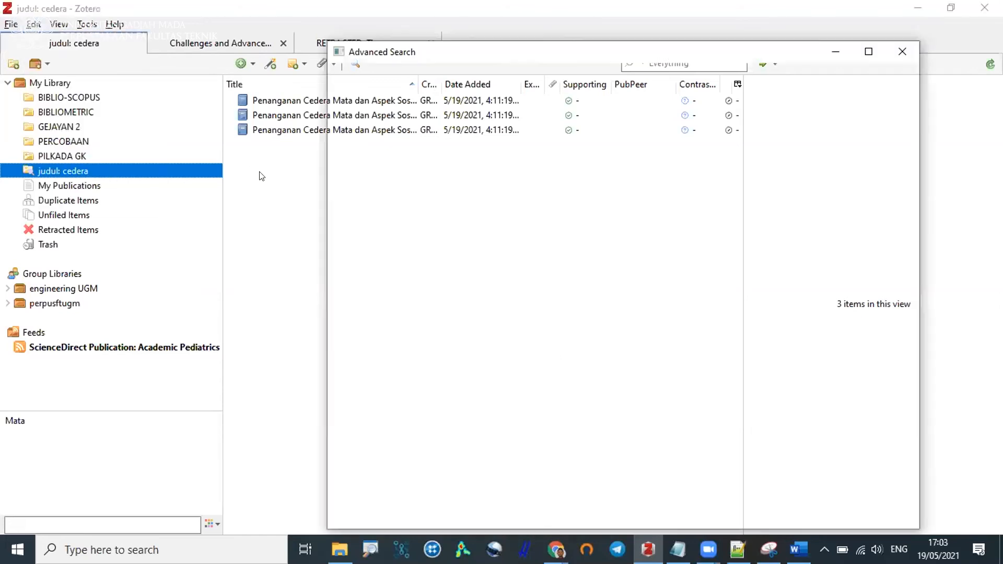
{"action": "left_click", "coordinate": [414, 112]}
{"action": "left_click", "coordinate": [414, 113]}
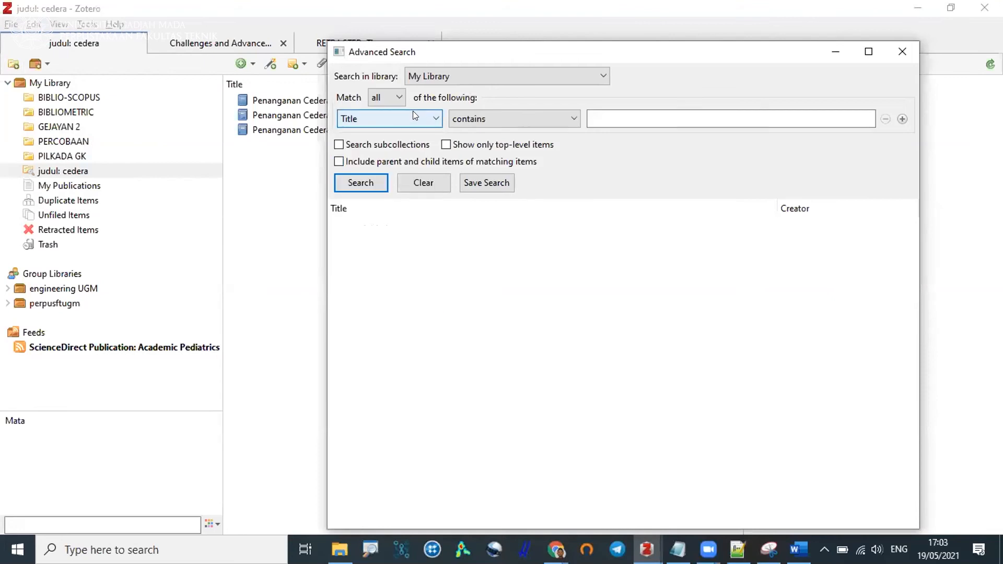
{"action": "left_click", "coordinate": [903, 119]}
{"action": "left_click", "coordinate": [604, 117]}
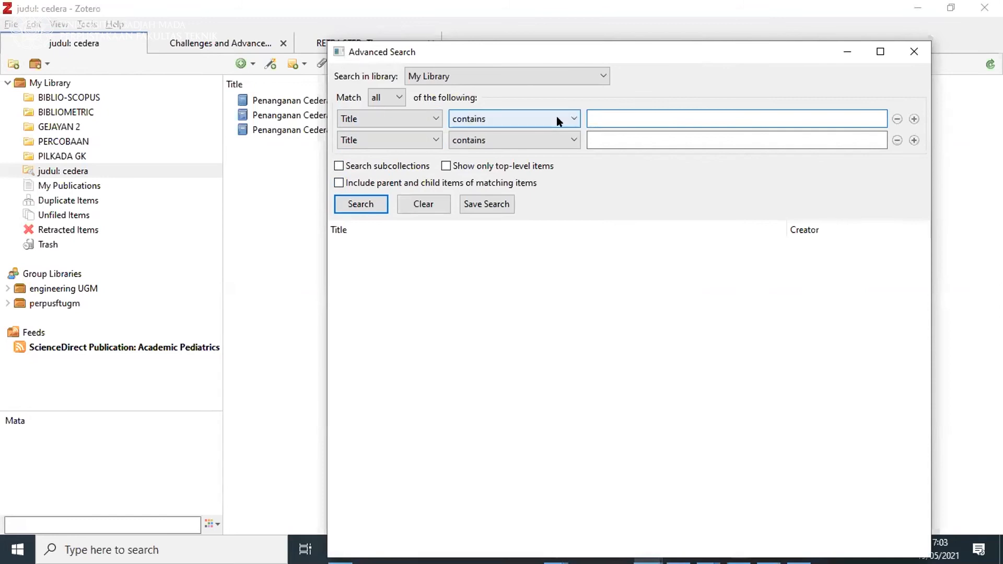
{"action": "left_click_drag", "start_coordinate": [589, 49], "coordinate": [529, 53]}
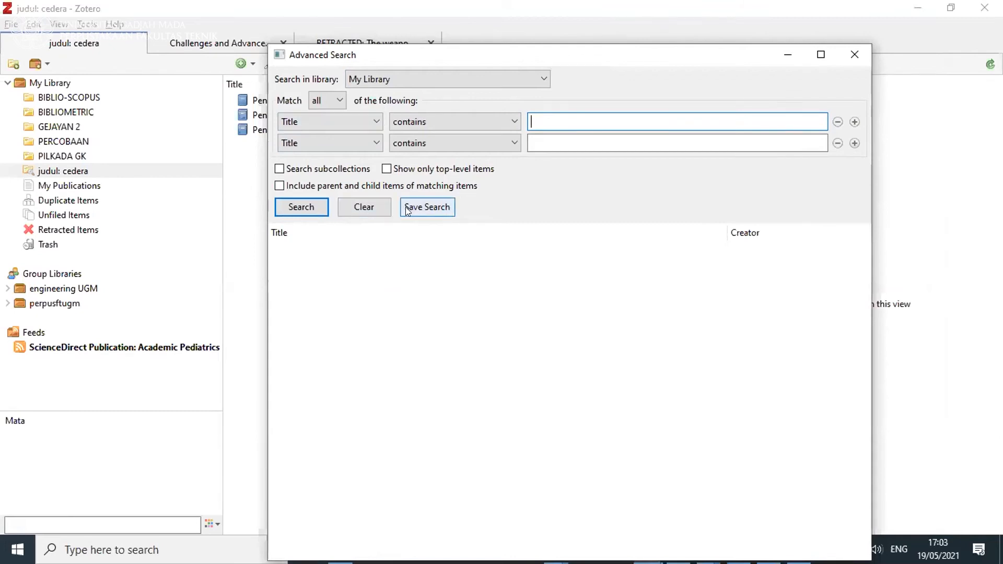
{"action": "left_click", "coordinate": [853, 55]}
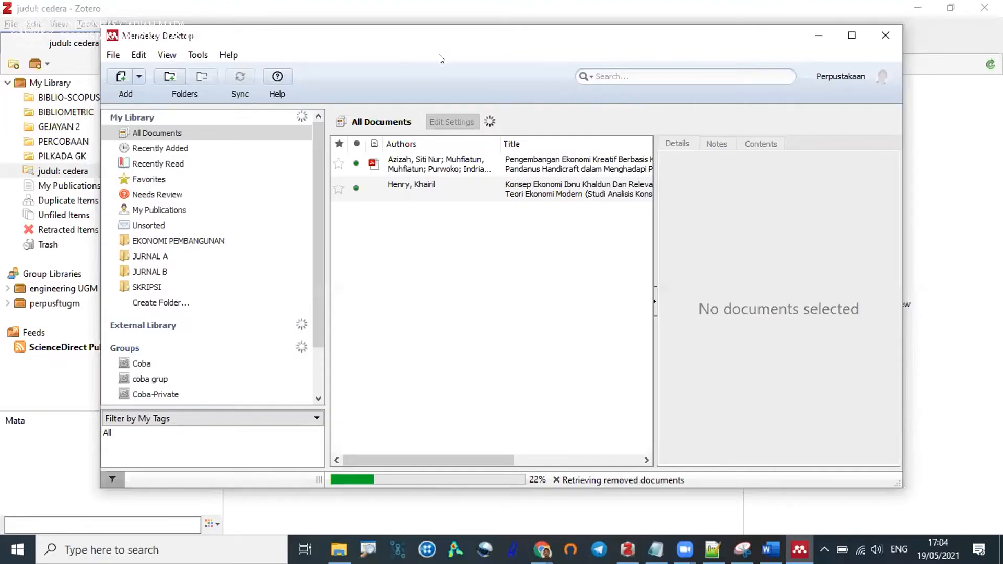
Switch to Mendeley Desktop and search All Documents by an author's surname combined with the title word "konsep".
{"action": "key", "text": "super+Up"}
{"action": "left_click", "coordinate": [691, 46]}
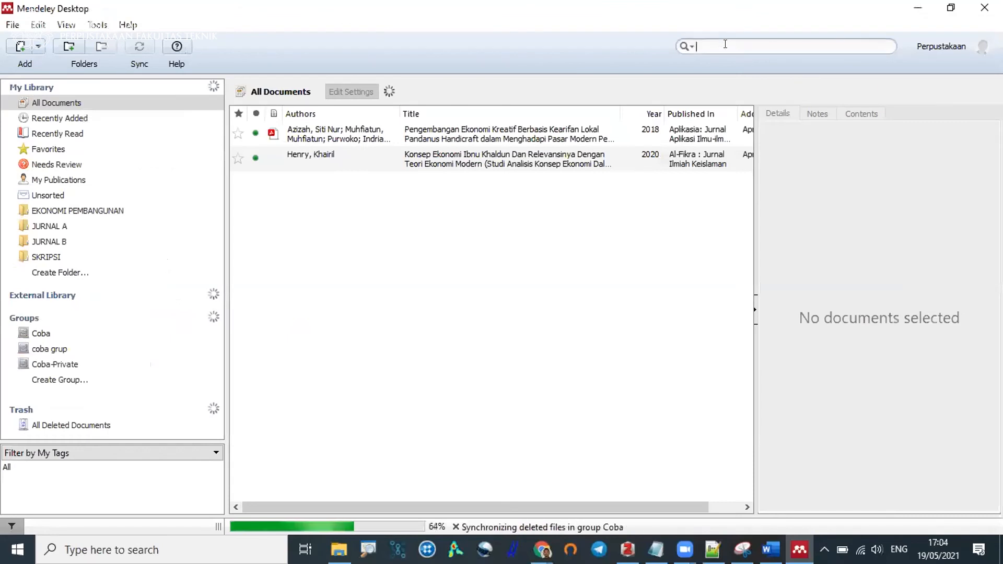
{"action": "type", "text": "Author:"}
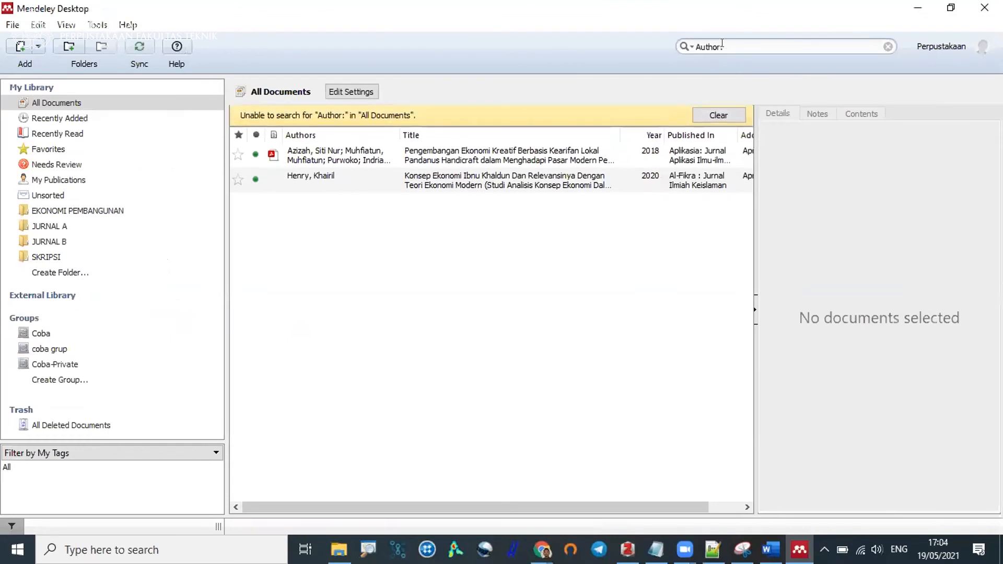
{"action": "type", "text": "hen"}
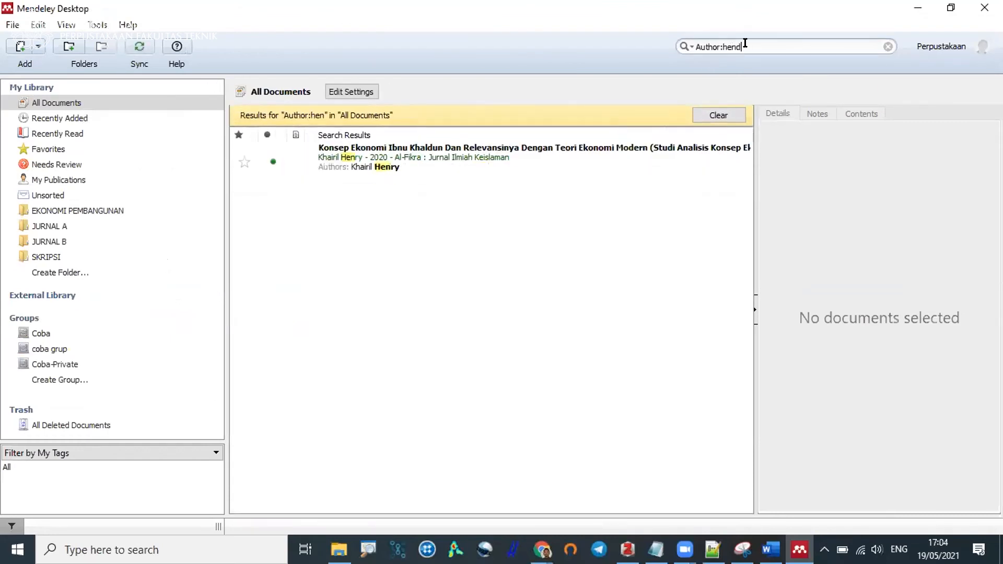
{"action": "type", "text": "ry"}
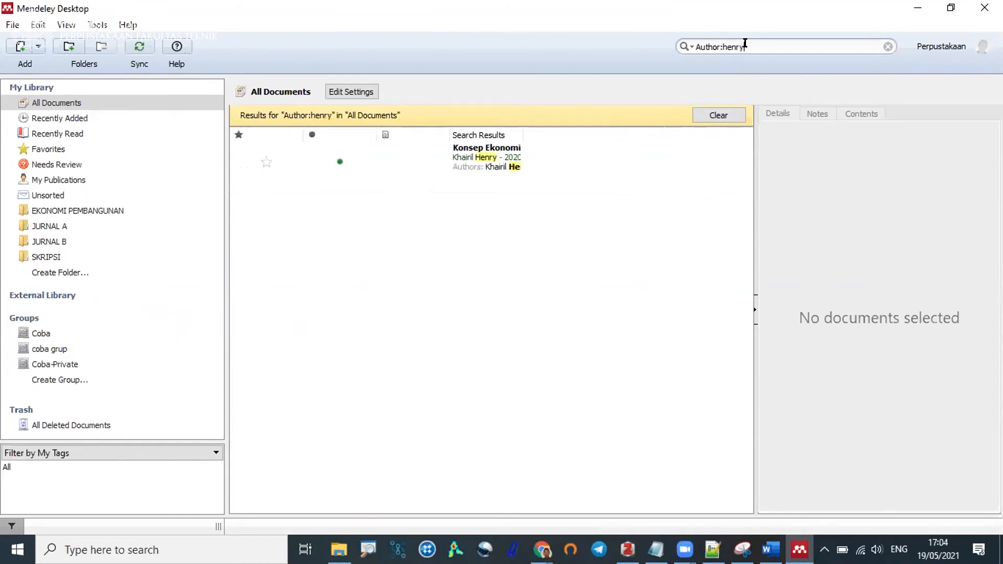
{"action": "left_click", "coordinate": [687, 46]}
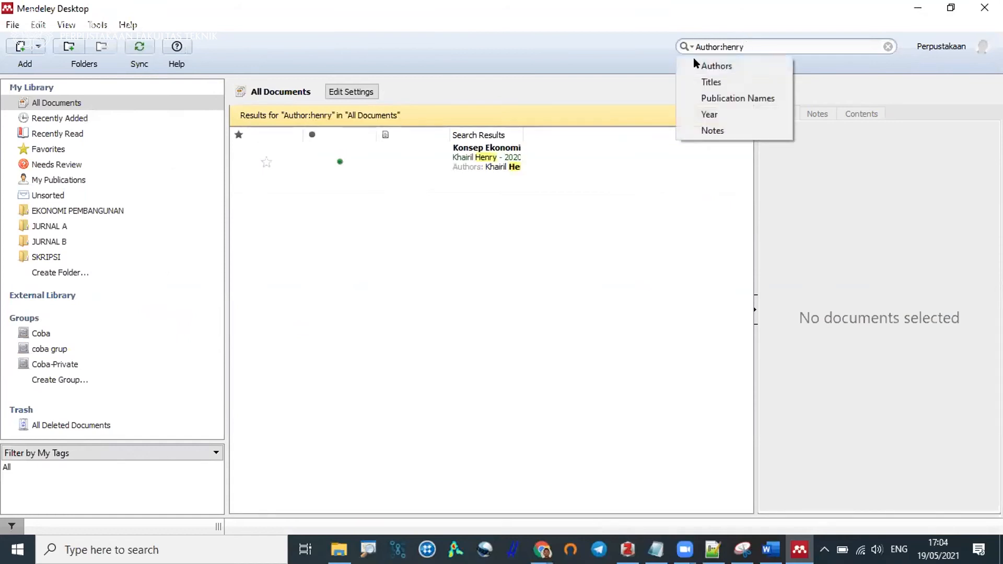
{"action": "left_click", "coordinate": [700, 82]}
{"action": "type", "text": "konsep"}
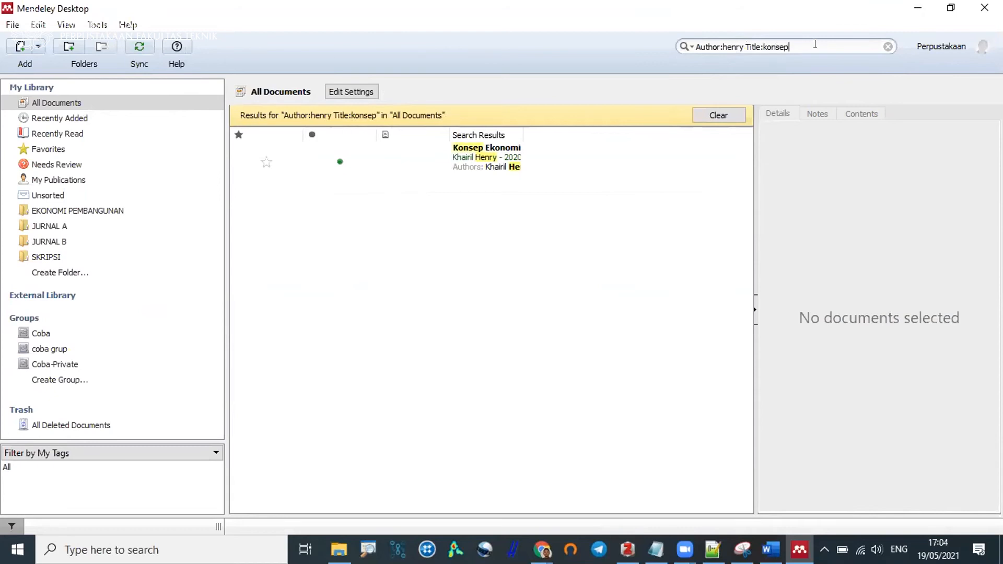
Clear the document search and bring up the choice of fields for restricting a search.
{"action": "left_click", "coordinate": [887, 47]}
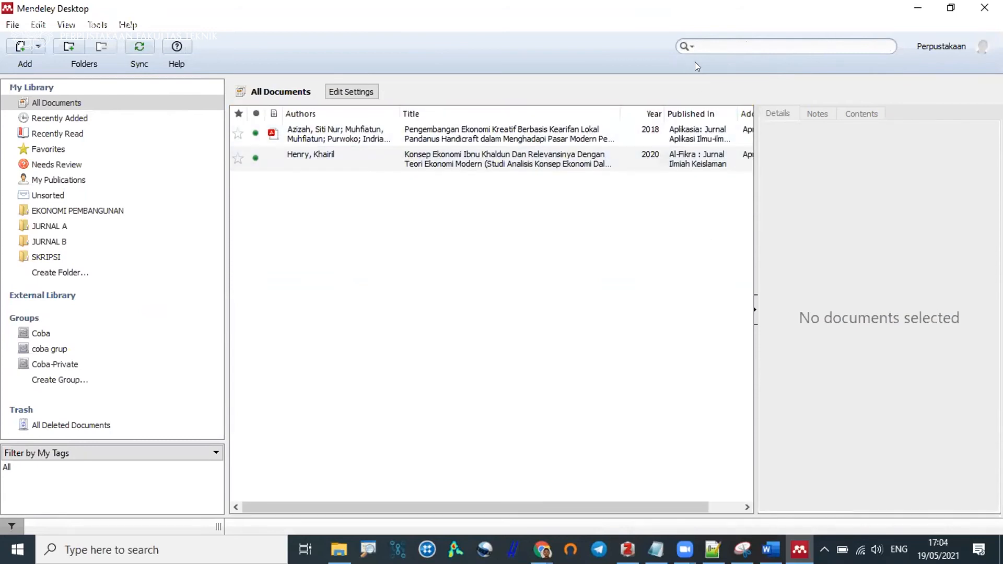
{"action": "left_click", "coordinate": [687, 47]}
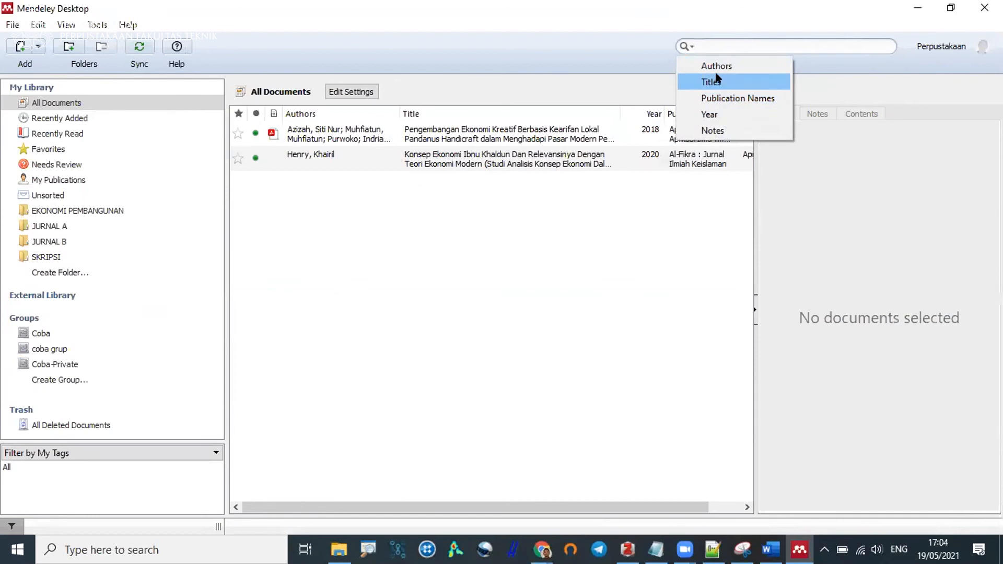
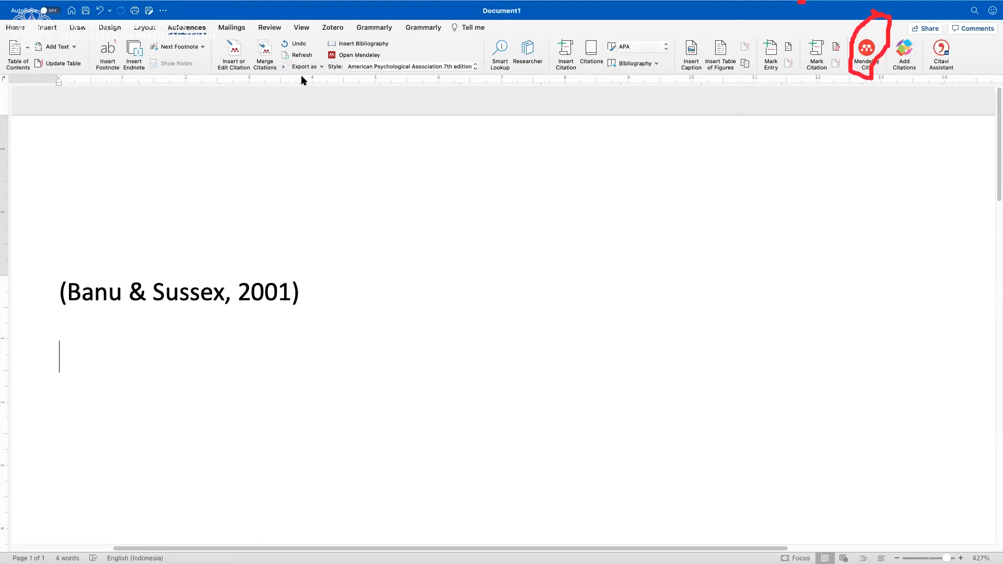
Check which add-ins were recently used in the Word document.
{"action": "left_click", "coordinate": [52, 29]}
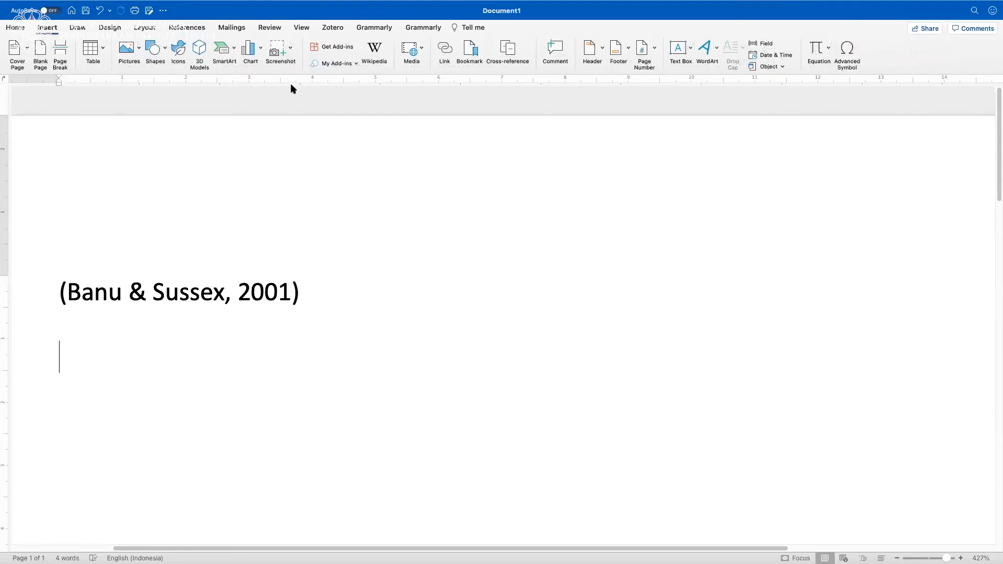
{"action": "left_click", "coordinate": [357, 63]}
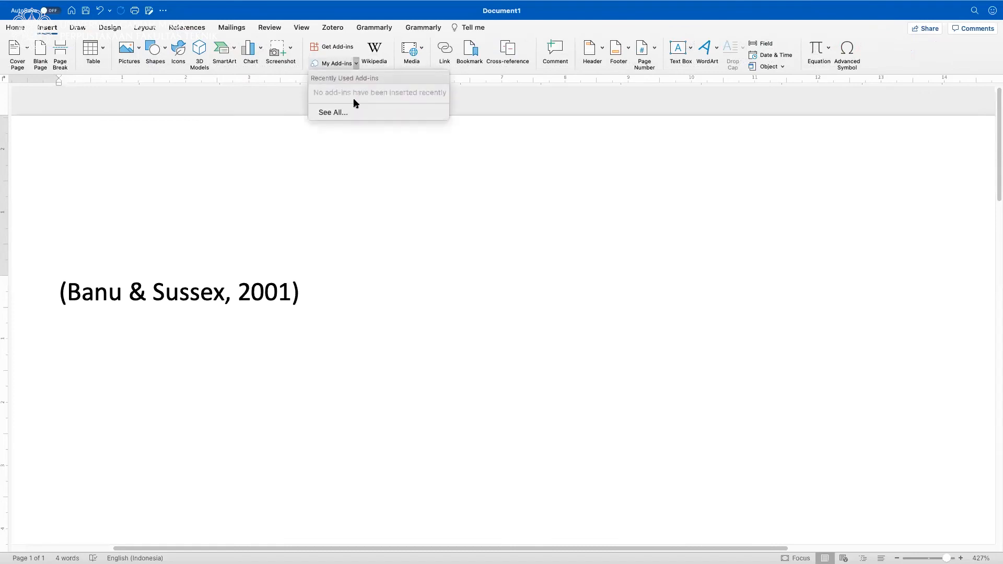
{"action": "left_click", "coordinate": [335, 180]}
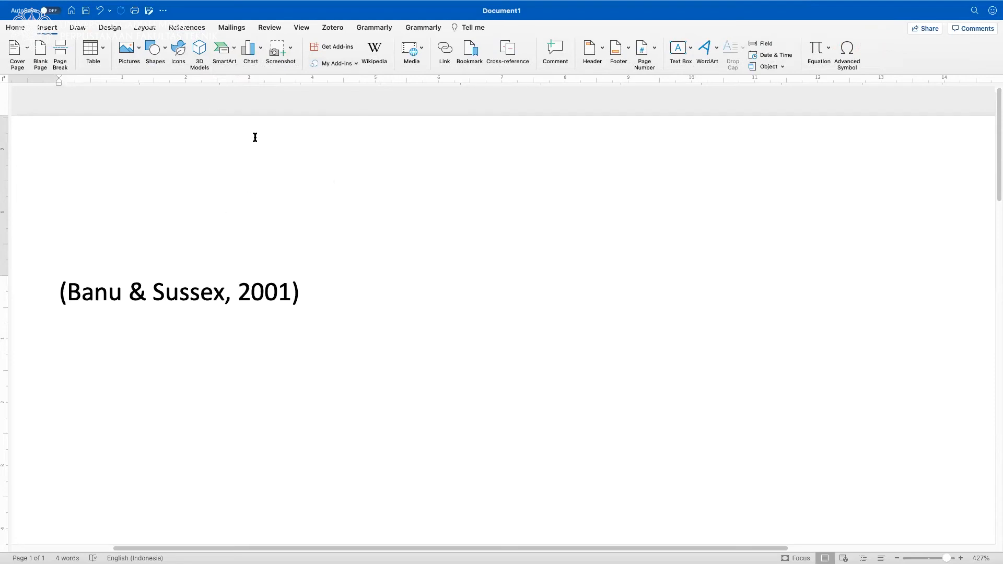
Open Mendeley Cite, confirm that a document copy exists, and confirm that Track Changes is turned off for the update.
{"action": "left_click", "coordinate": [194, 26]}
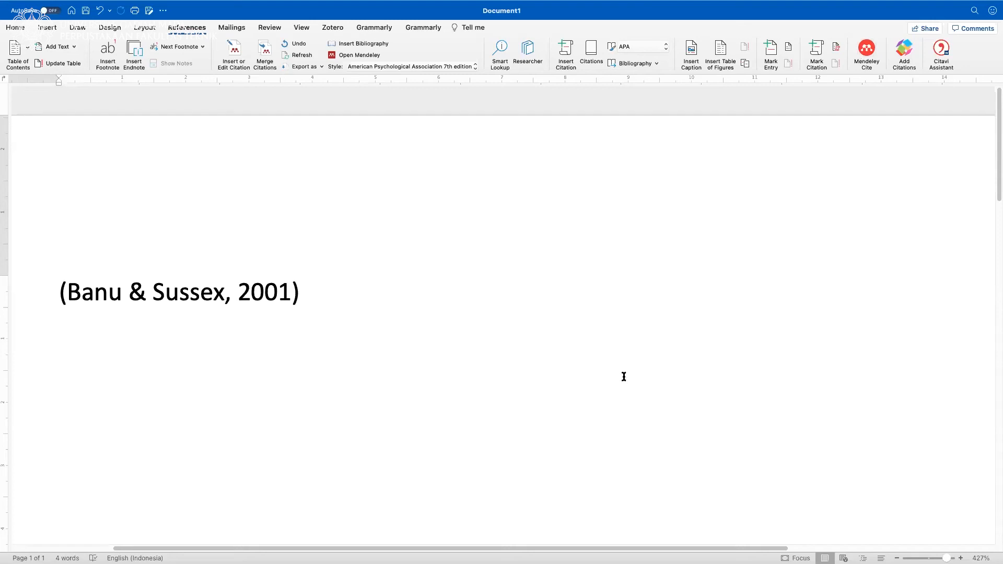
{"action": "left_click", "coordinate": [867, 49]}
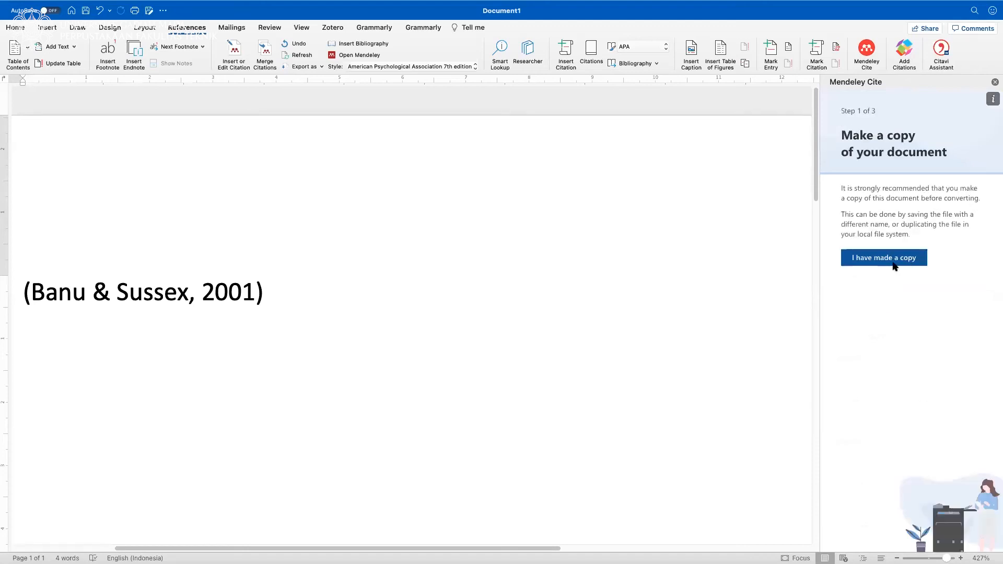
{"action": "left_click", "coordinate": [893, 264]}
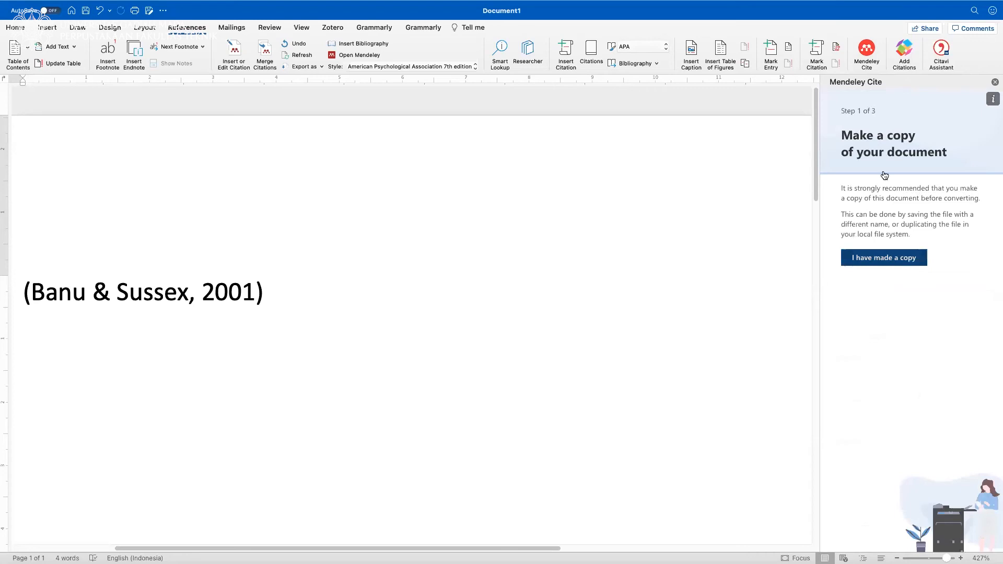
{"action": "left_click", "coordinate": [877, 258]}
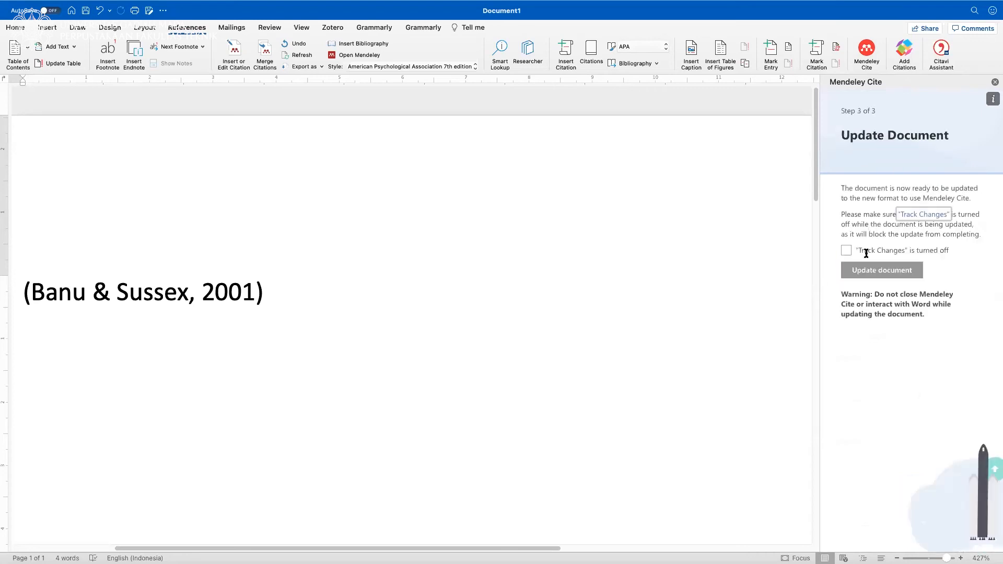
{"action": "left_click", "coordinate": [846, 251]}
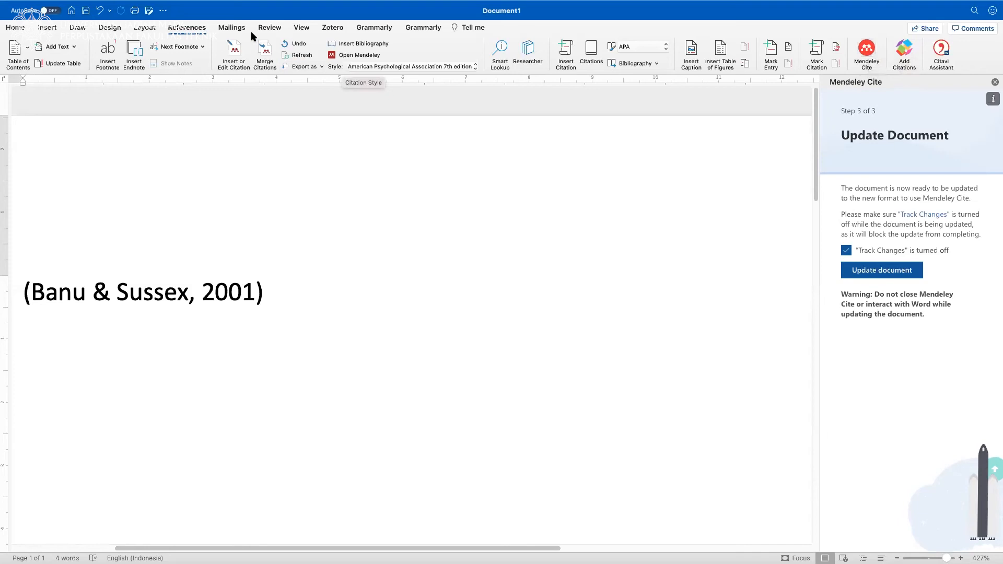
Open the store for getting additional Word add-ins.
{"action": "left_click", "coordinate": [47, 27]}
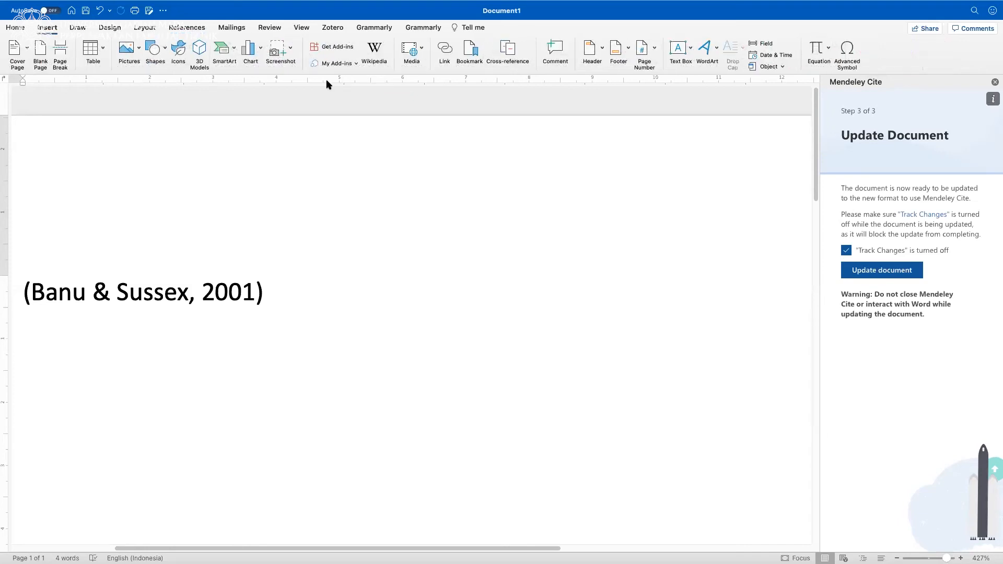
{"action": "left_click", "coordinate": [345, 46]}
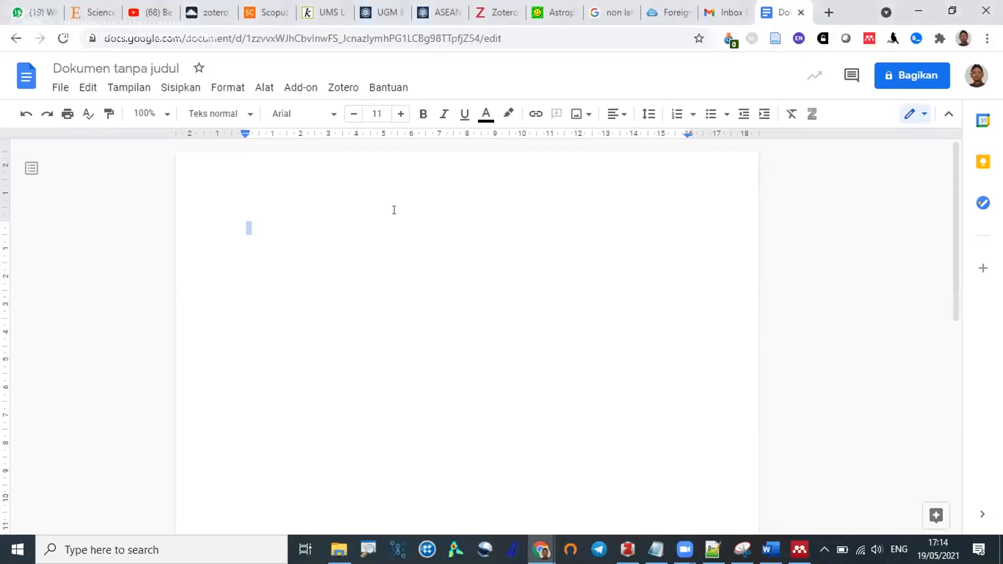
Switch to the blank Google Docs document and review the Zotero commands it offers.
{"action": "left_click", "coordinate": [343, 88]}
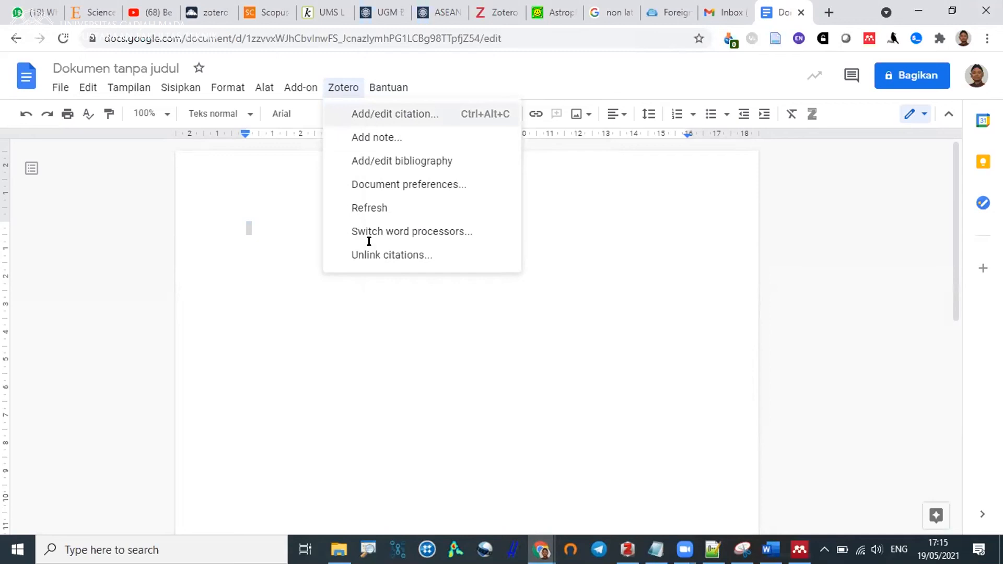
{"action": "left_click", "coordinate": [222, 383]}
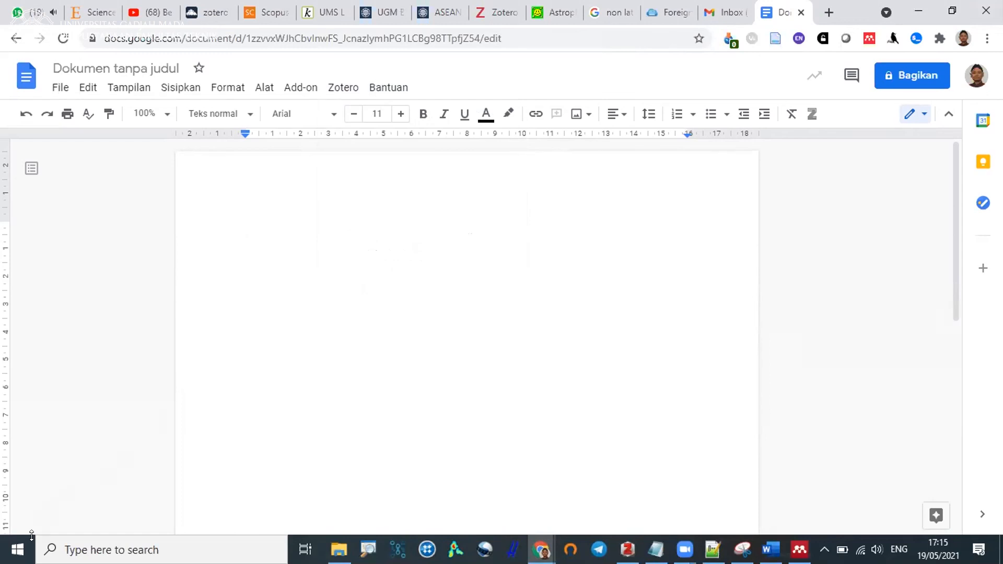
{"action": "left_click", "coordinate": [333, 491]}
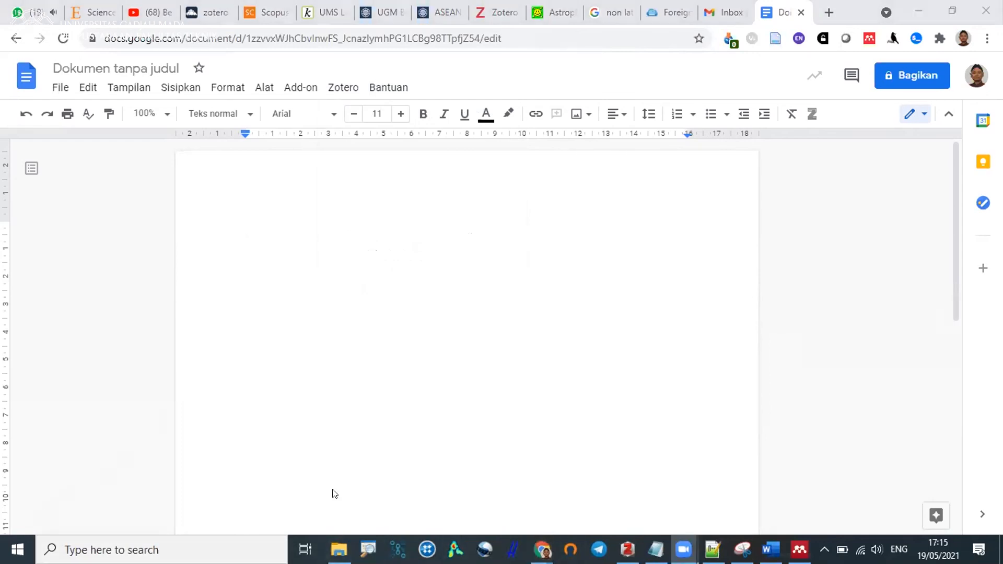
{"action": "left_click", "coordinate": [349, 89]}
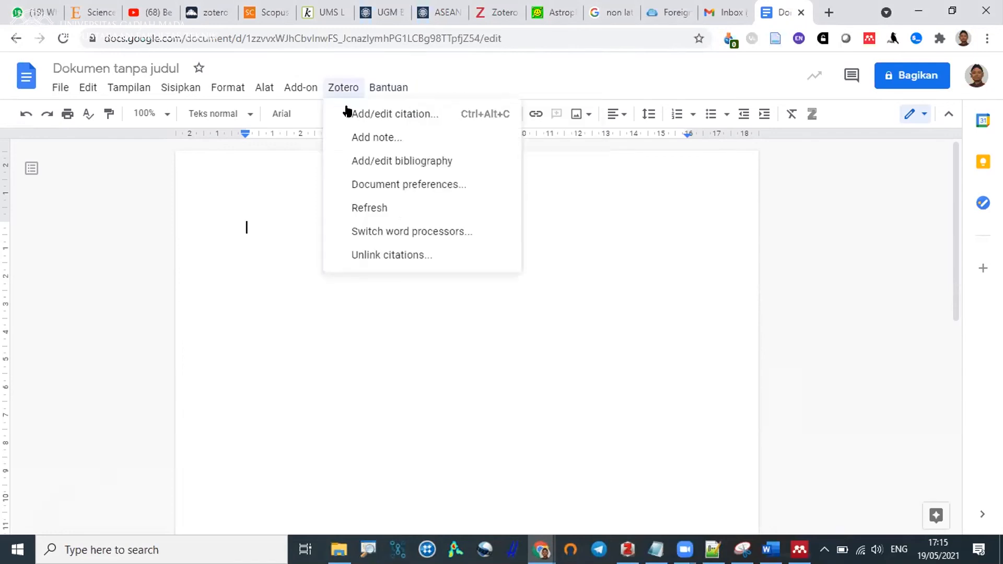
Enter the sample text "kutipan" on the first line of the blank document.
{"action": "left_click", "coordinate": [274, 230]}
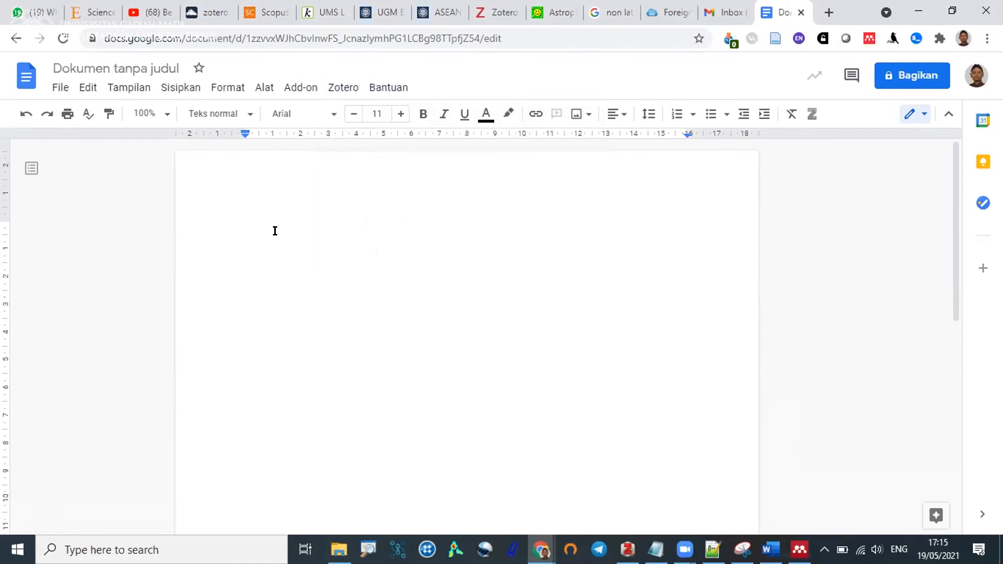
{"action": "type", "text": "kutipan"}
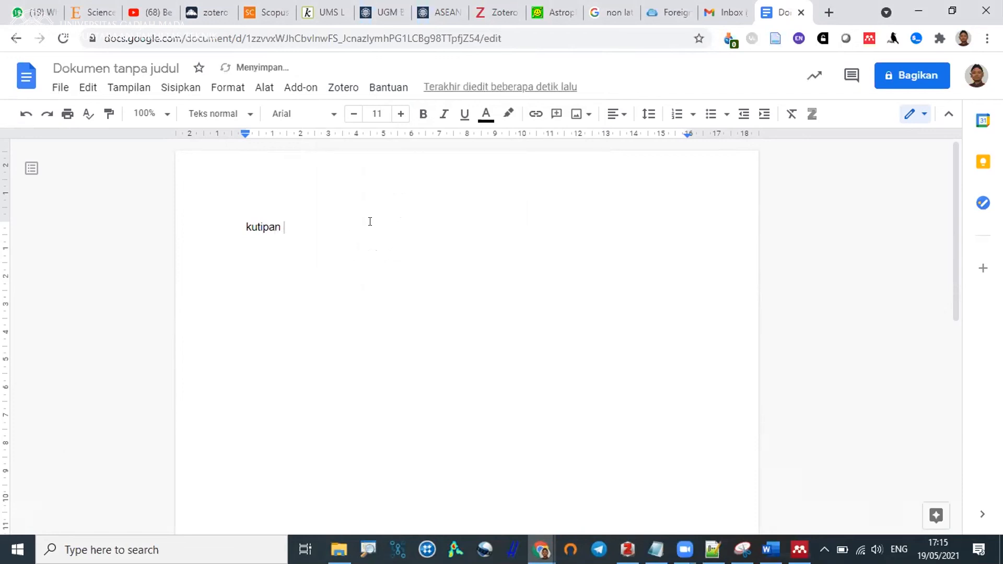
{"action": "left_click", "coordinate": [340, 88]}
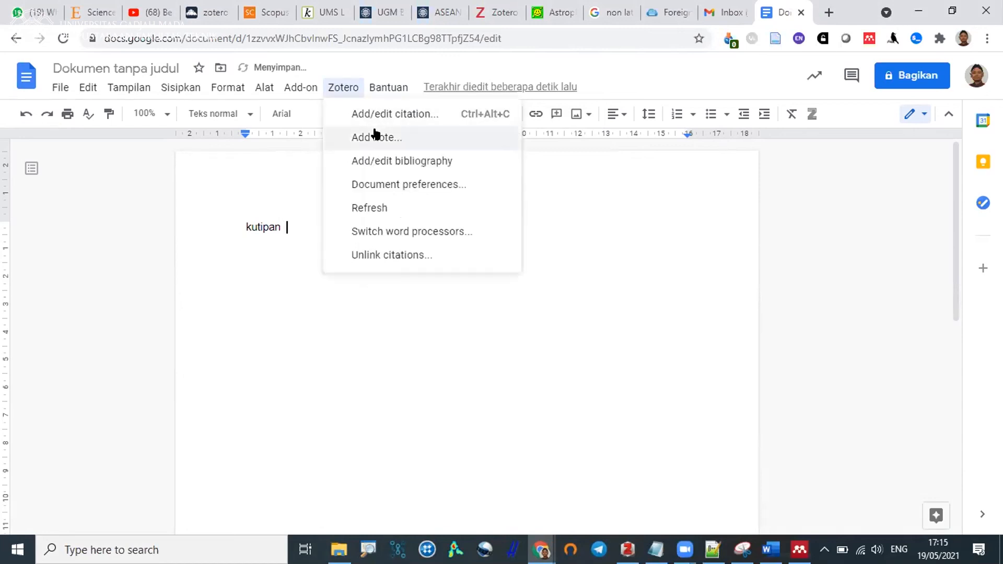
{"action": "left_click", "coordinate": [389, 161]}
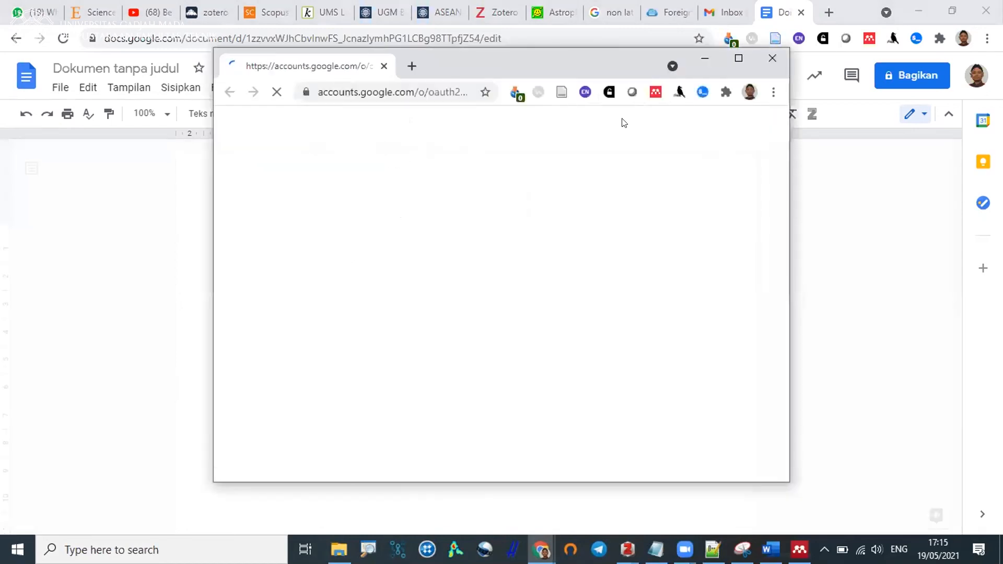
{"action": "left_click", "coordinate": [772, 58]}
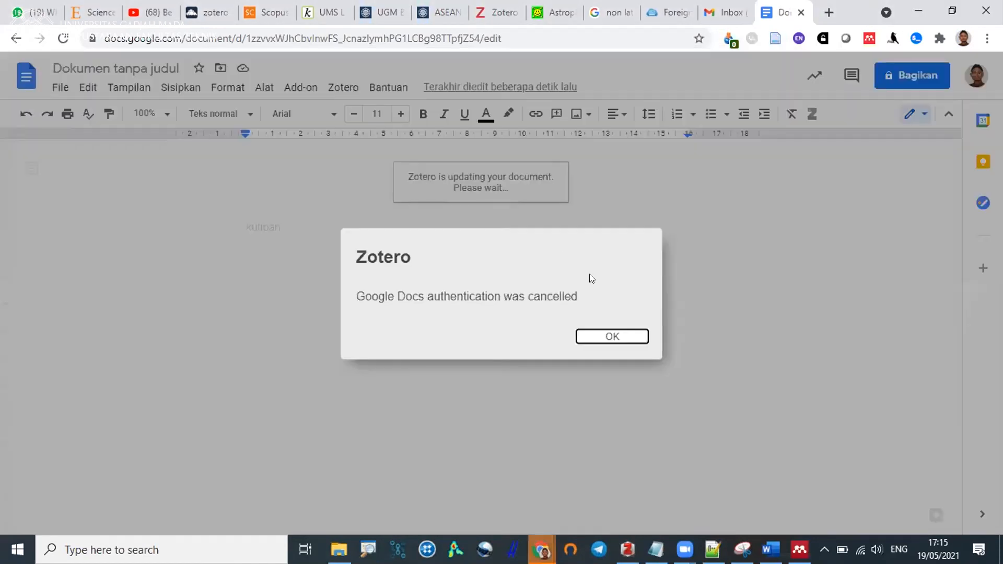
{"action": "key", "text": "Return"}
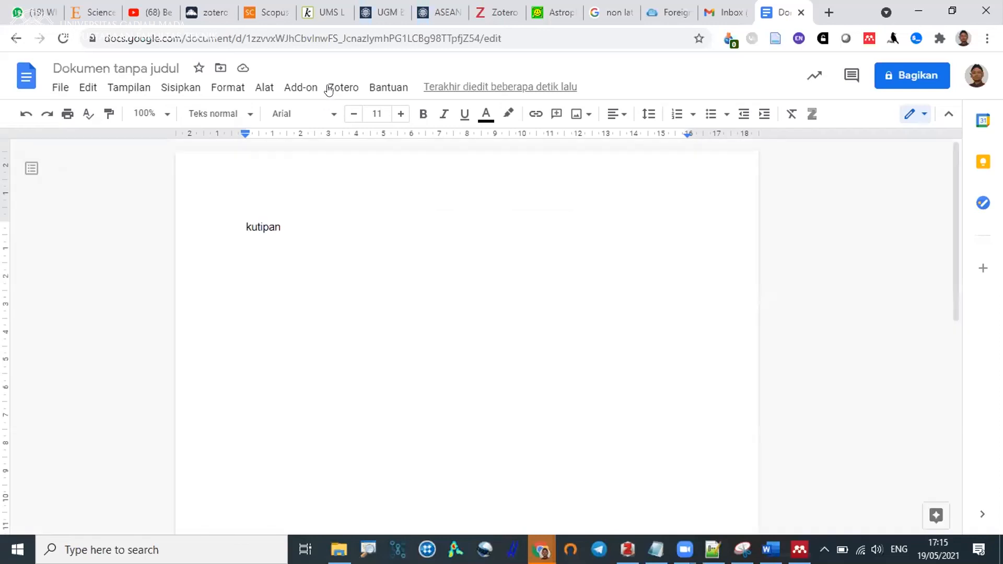
Start adding a Zotero citation after "kutipan" and allow Zotero Google Docs Integration to access the owner's Google account.
{"action": "left_click", "coordinate": [334, 88]}
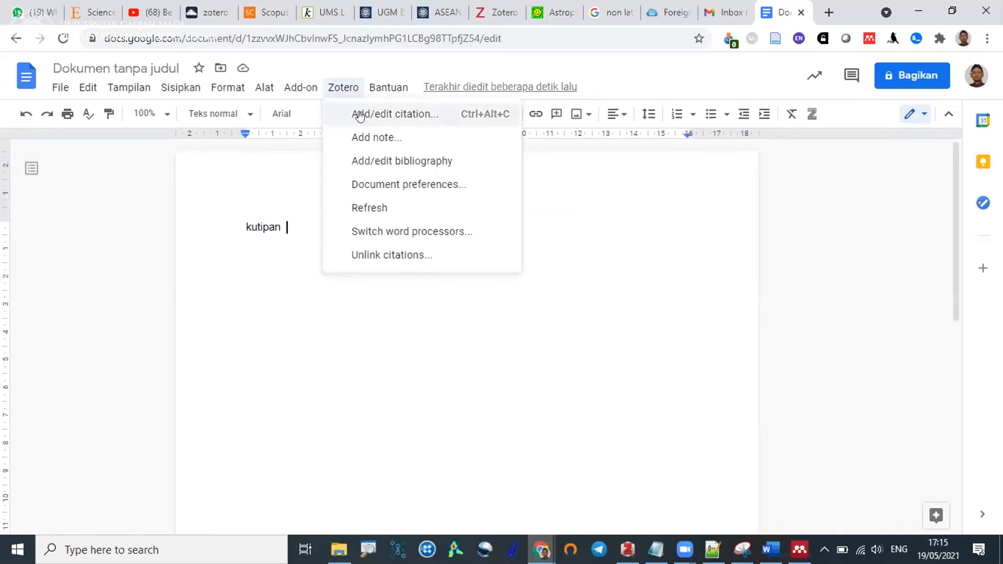
{"action": "left_click", "coordinate": [359, 115]}
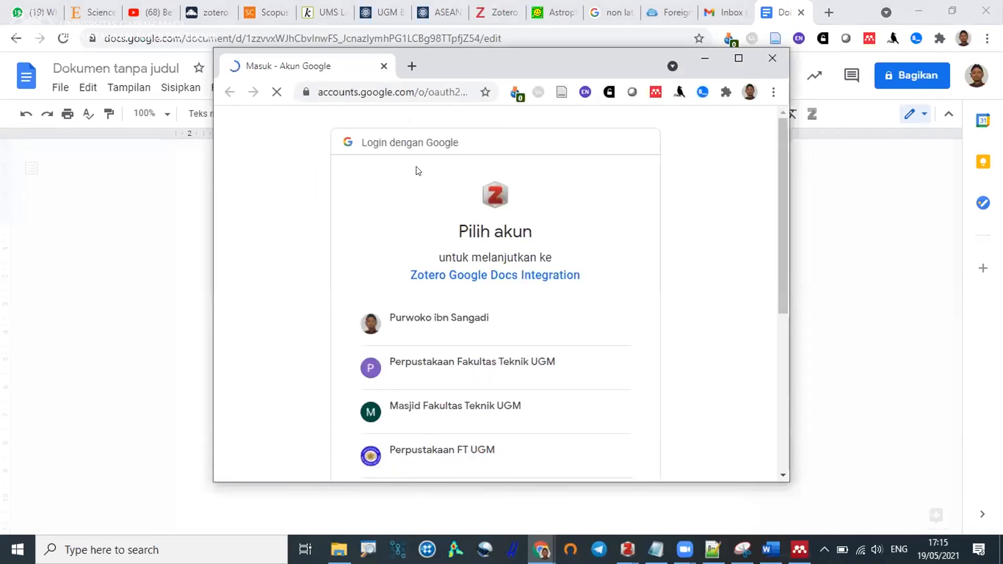
{"action": "left_click", "coordinate": [489, 317]}
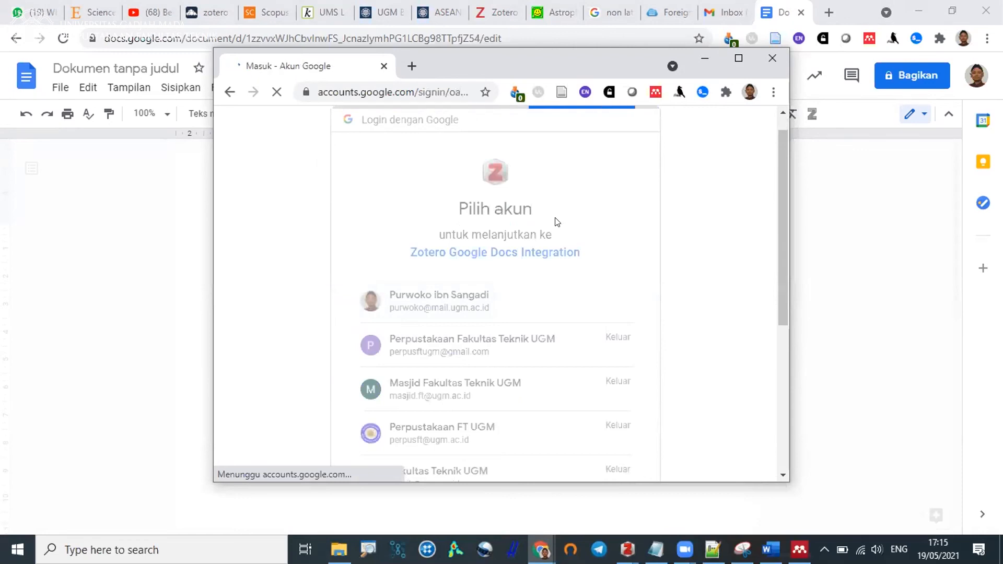
{"action": "scroll", "coordinate": [603, 374], "scroll_direction": "down", "scroll_amount": 4}
{"action": "scroll", "coordinate": [603, 373], "scroll_direction": "down", "scroll_amount": 1}
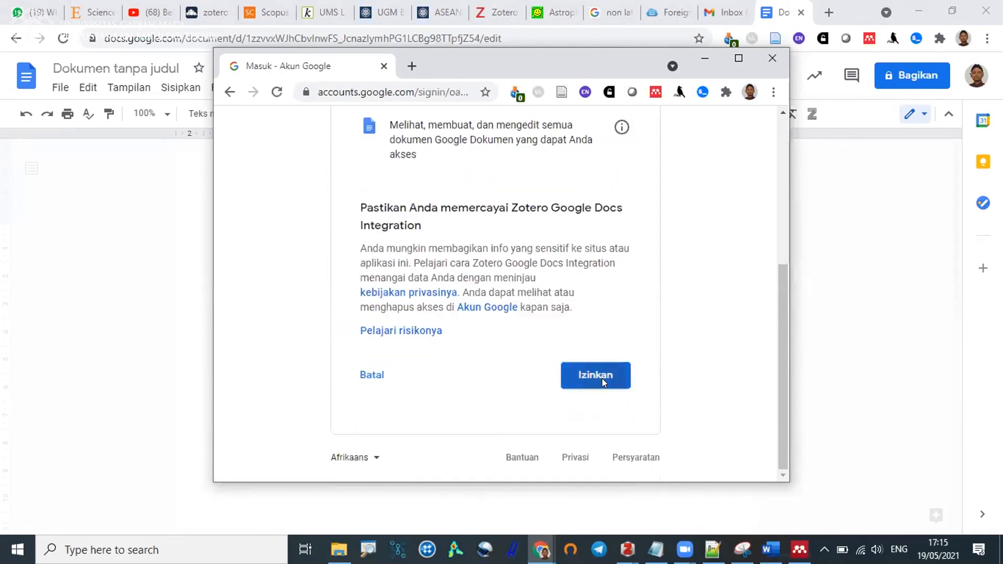
{"action": "left_click", "coordinate": [601, 378]}
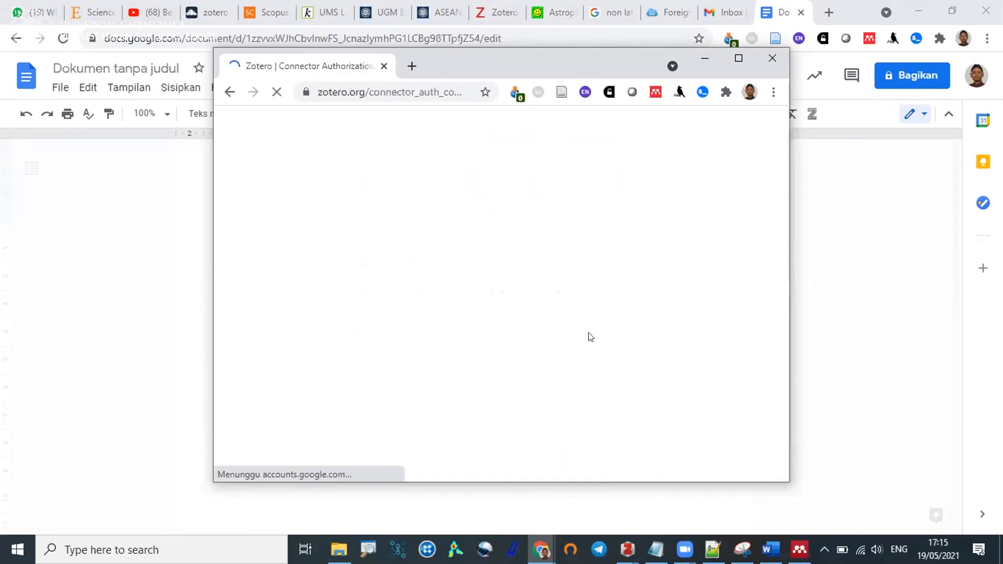